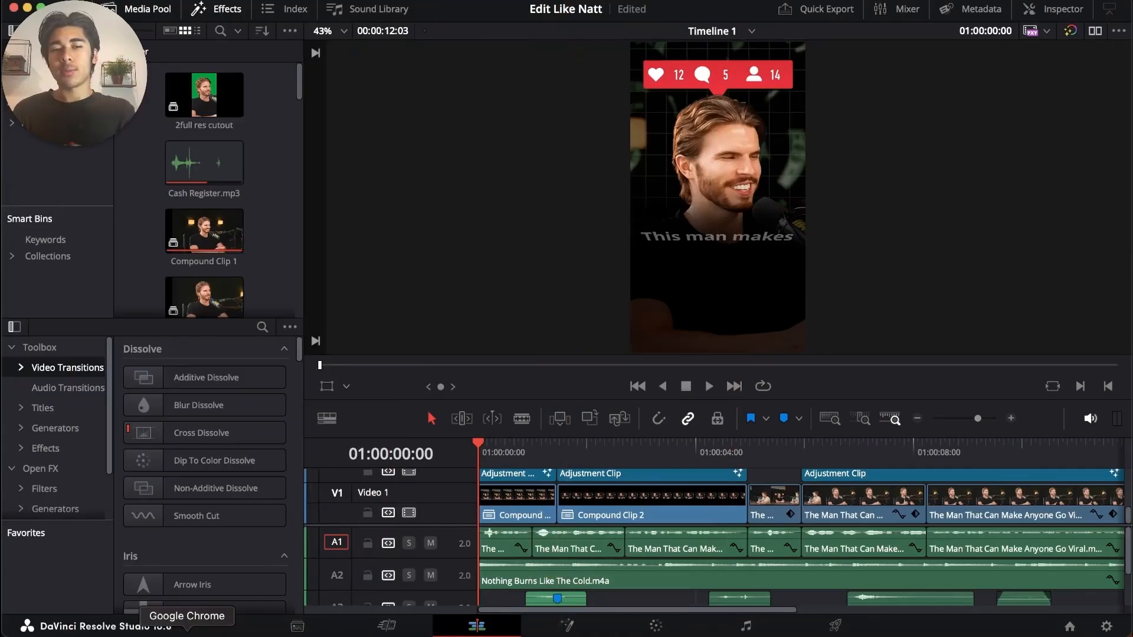
- Switch to Google Chrome to check the before-and-after Instagram reel, and play the recreated edit in DaVinci Resolve
click(187, 633)
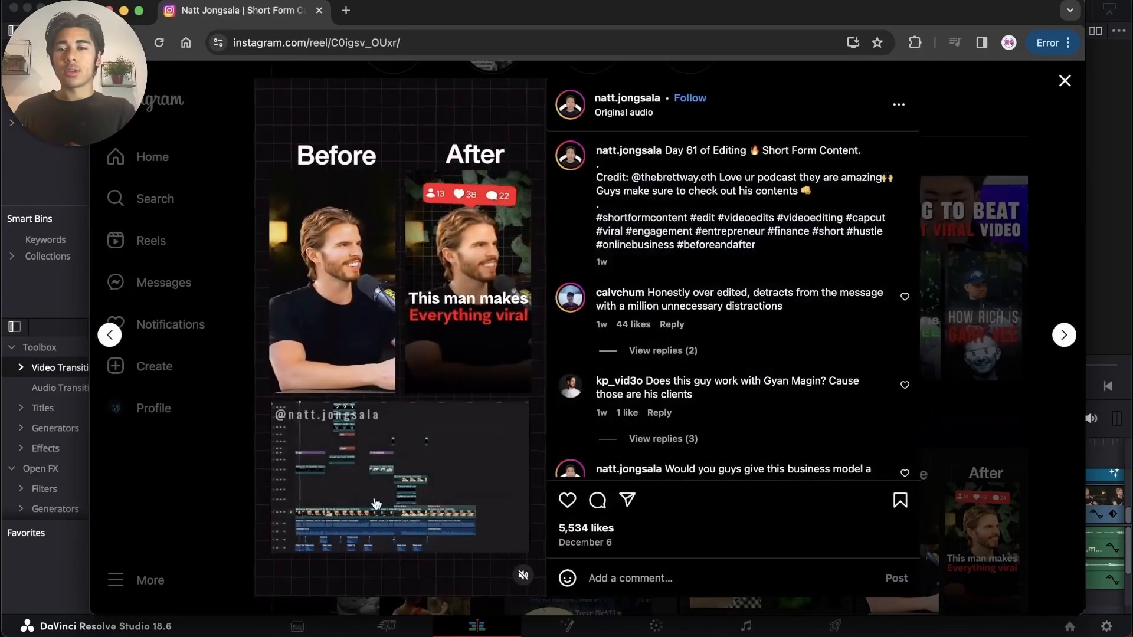
click(374, 429)
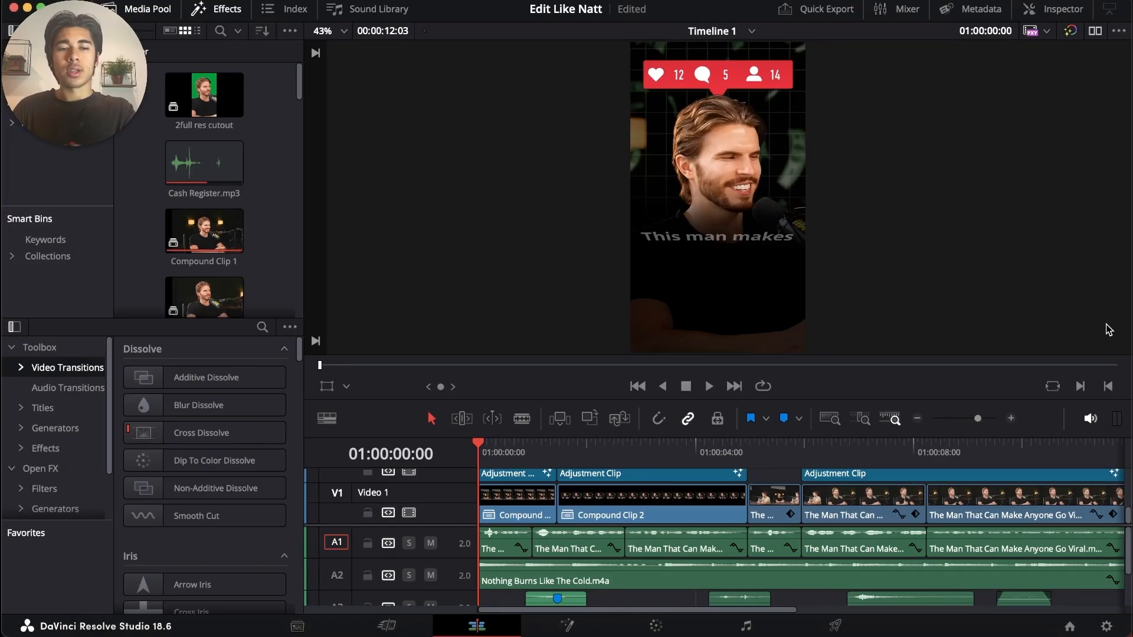
key(space)
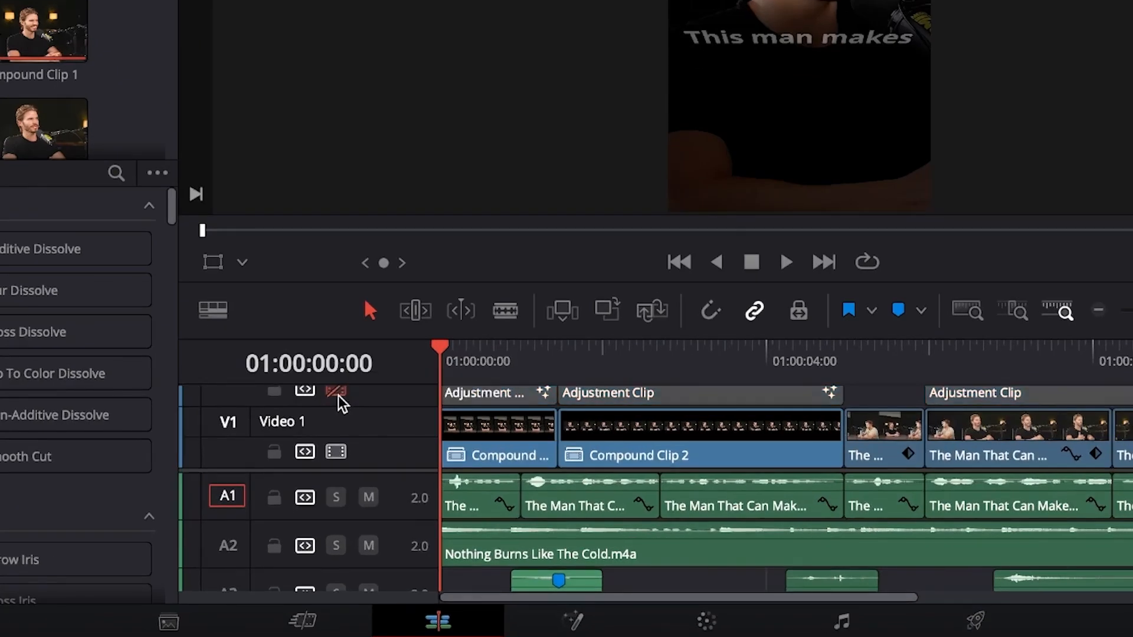
- Disable the Video 3 track to leave only the base footage on Video 1
scroll(409, 476, up, 3)
click(336, 439)
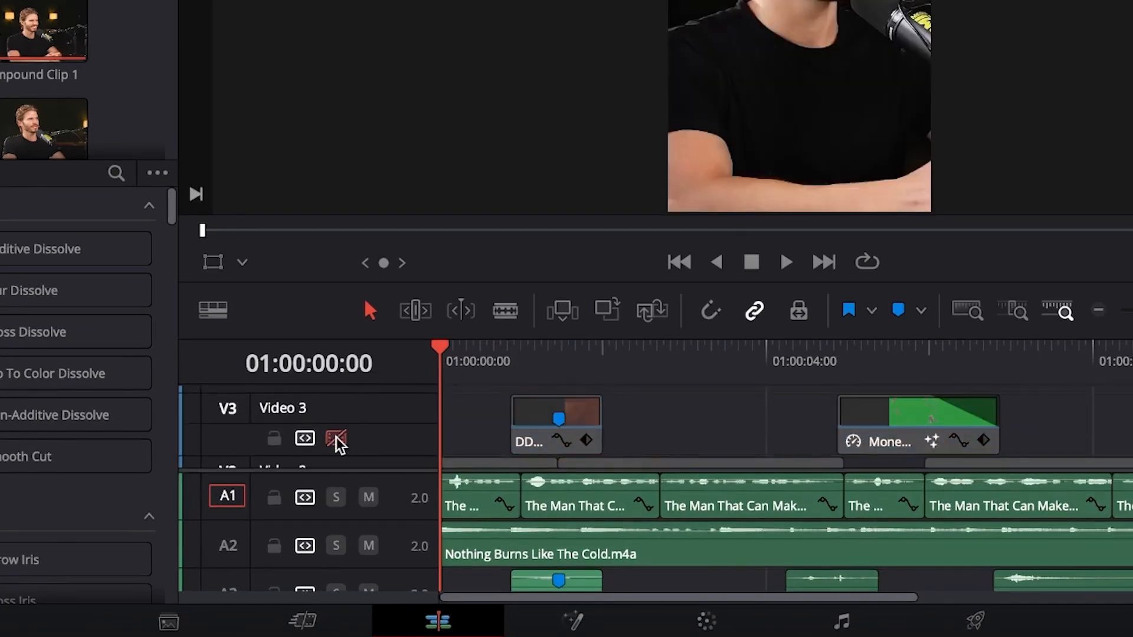
scroll(340, 441, down, 3)
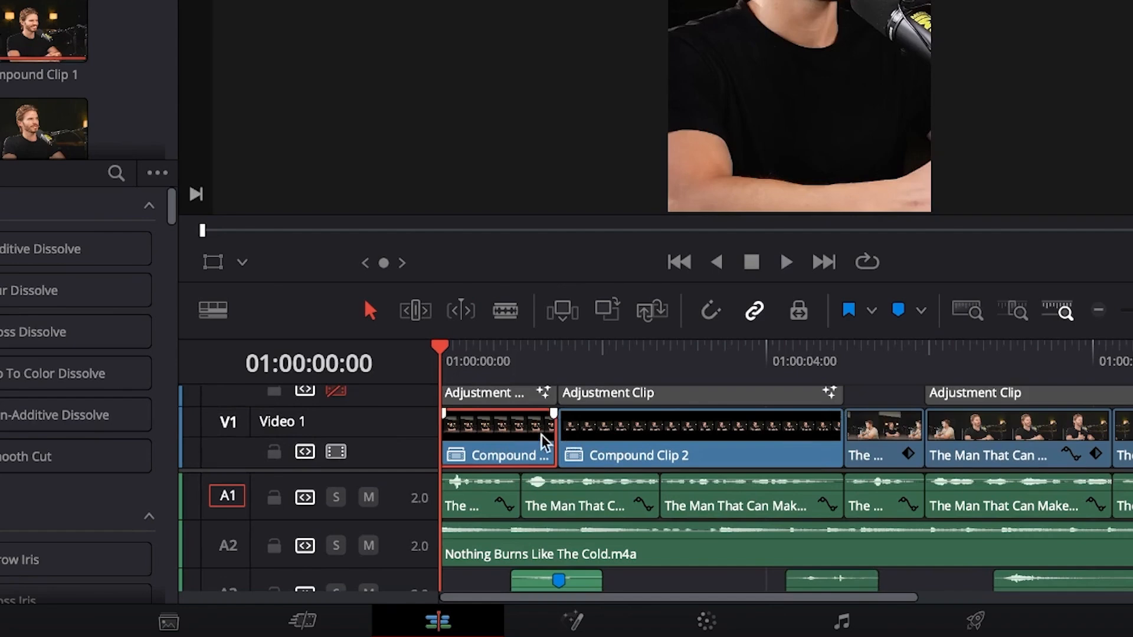
- Scrub through the Video 1 clips, from the first compound clip across the later cuts, to review the base footage
click(473, 358)
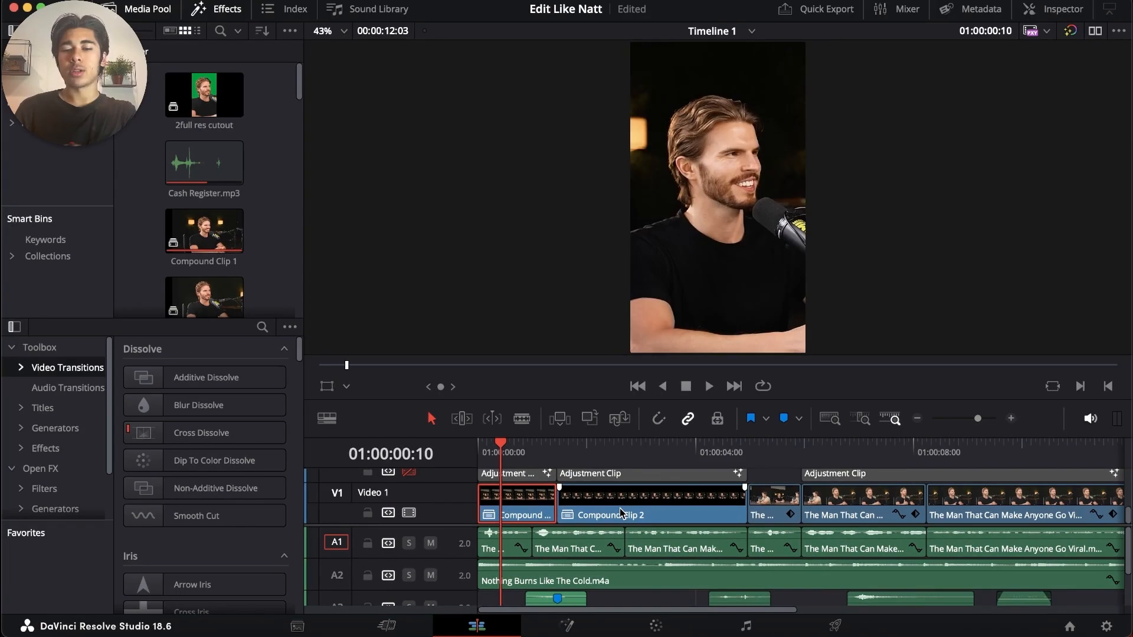
right_click(621, 513)
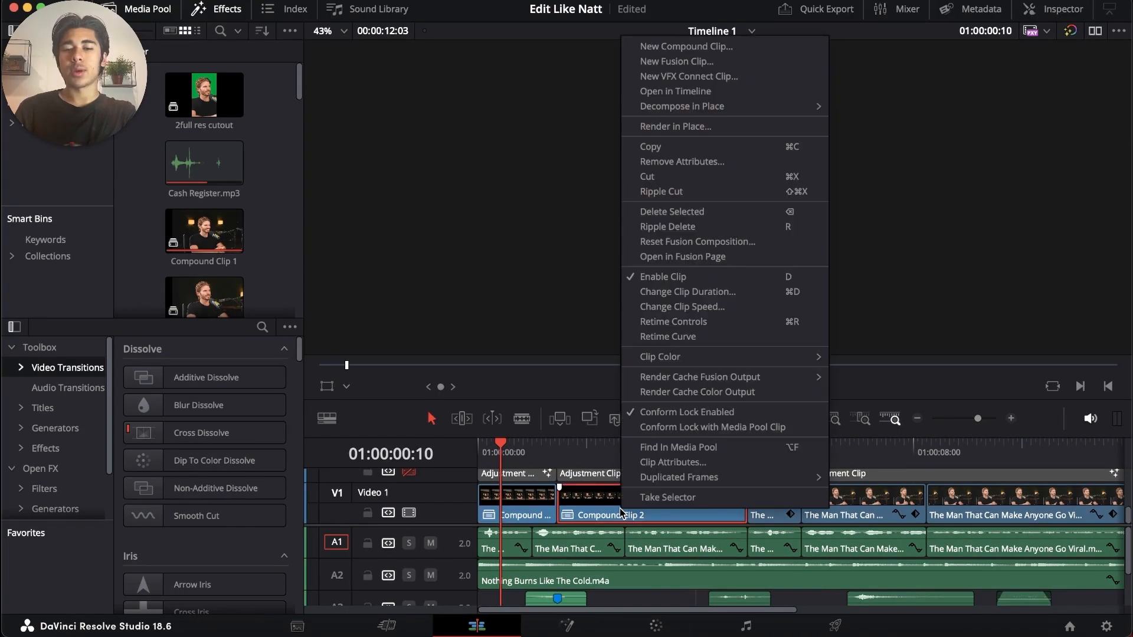
click(767, 447)
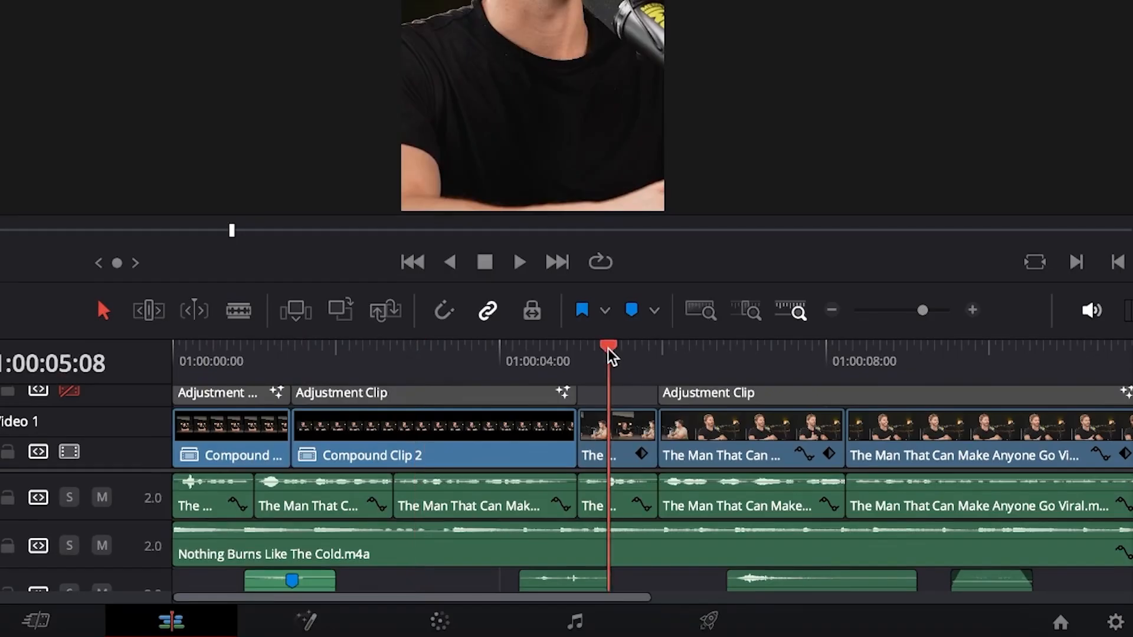
click(806, 447)
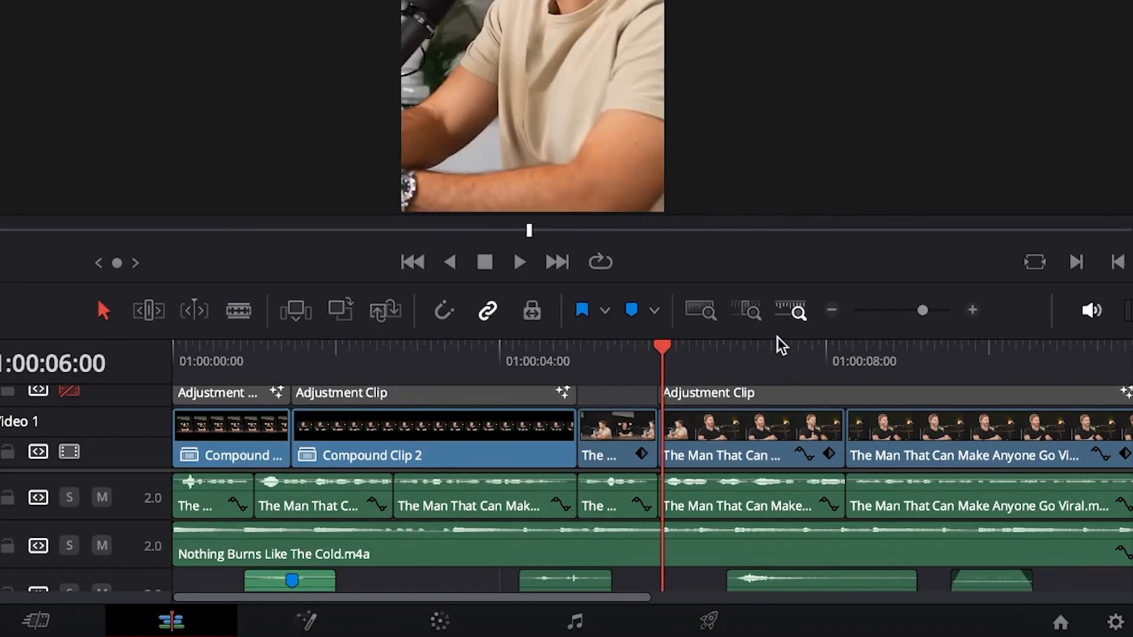
click(781, 351)
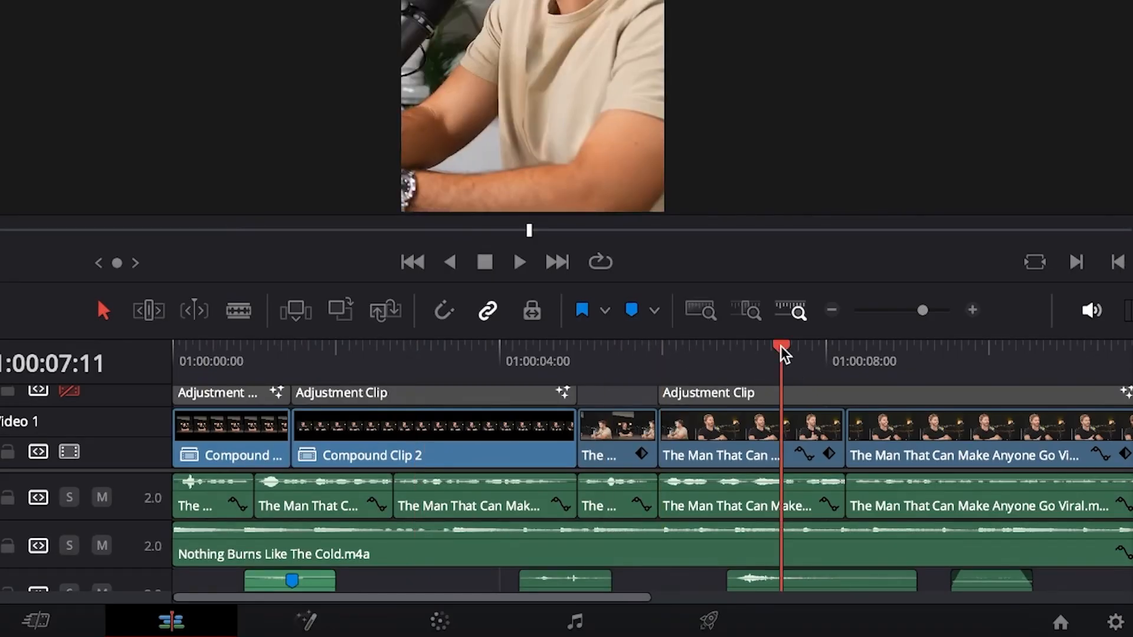
click(924, 367)
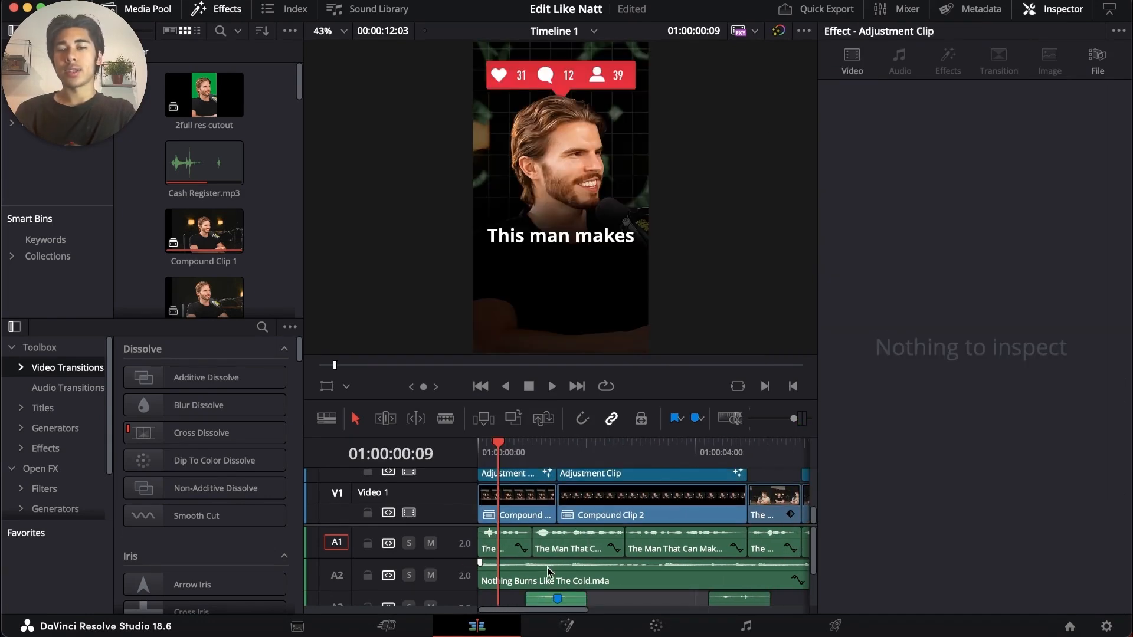
- Inspect the Nothing Burns Like The Cold.m4a music clip, the first adjustment clip and the sound effects on the lower audio tracks
click(547, 571)
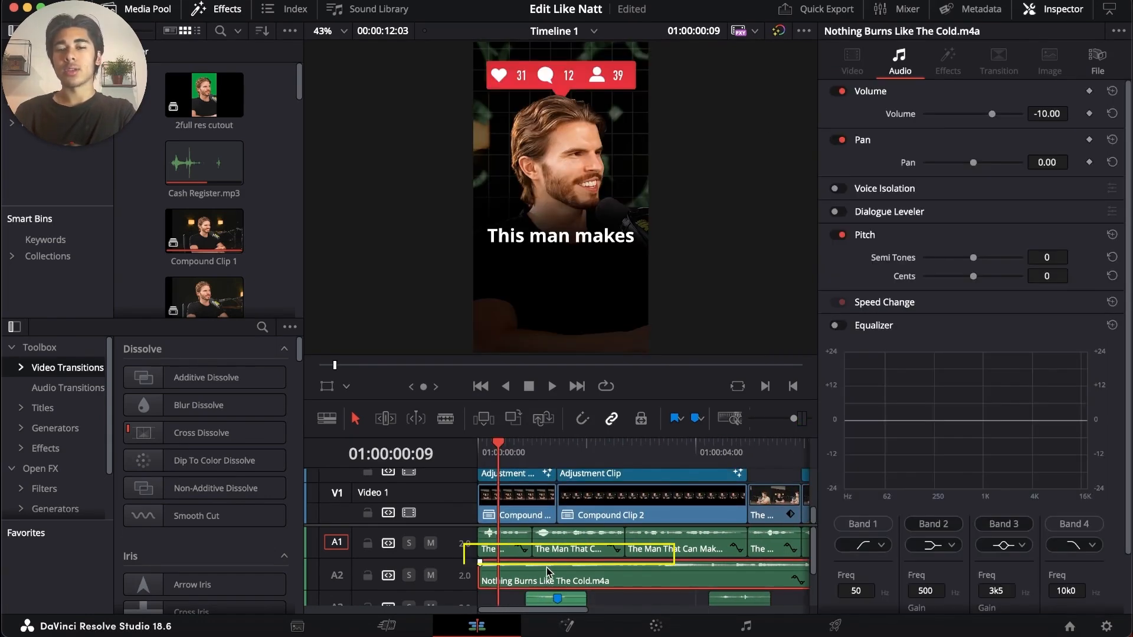
click(485, 473)
scroll(632, 590, down, 2)
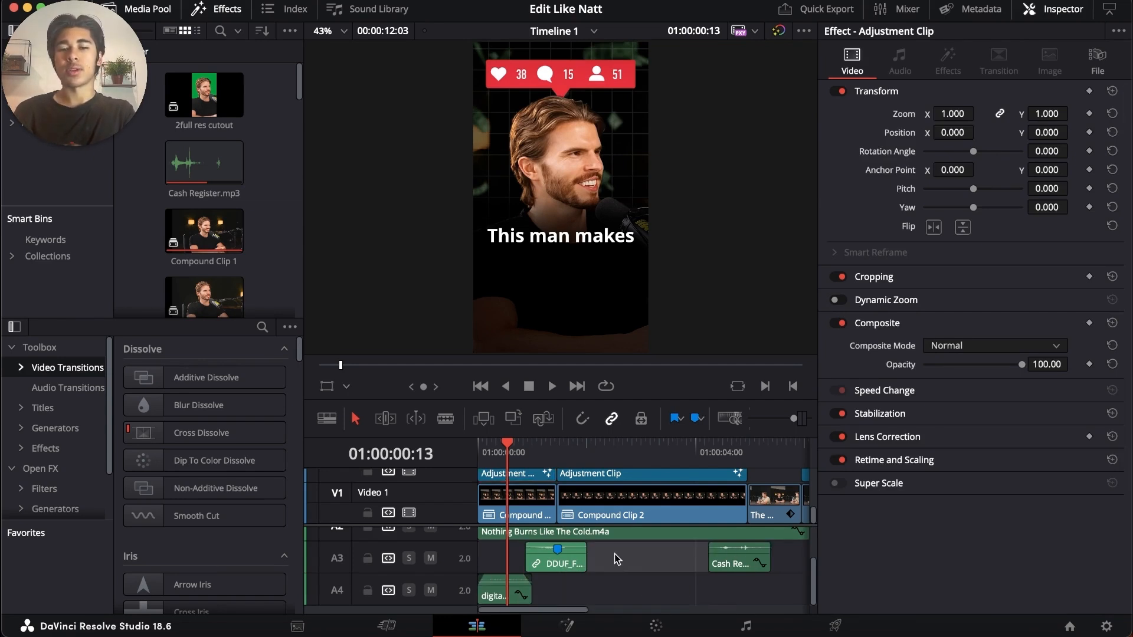
scroll(615, 559, up, 2)
key(Left)
key(Left)
key(Left)
key(Left)
scroll(522, 515, up, 2)
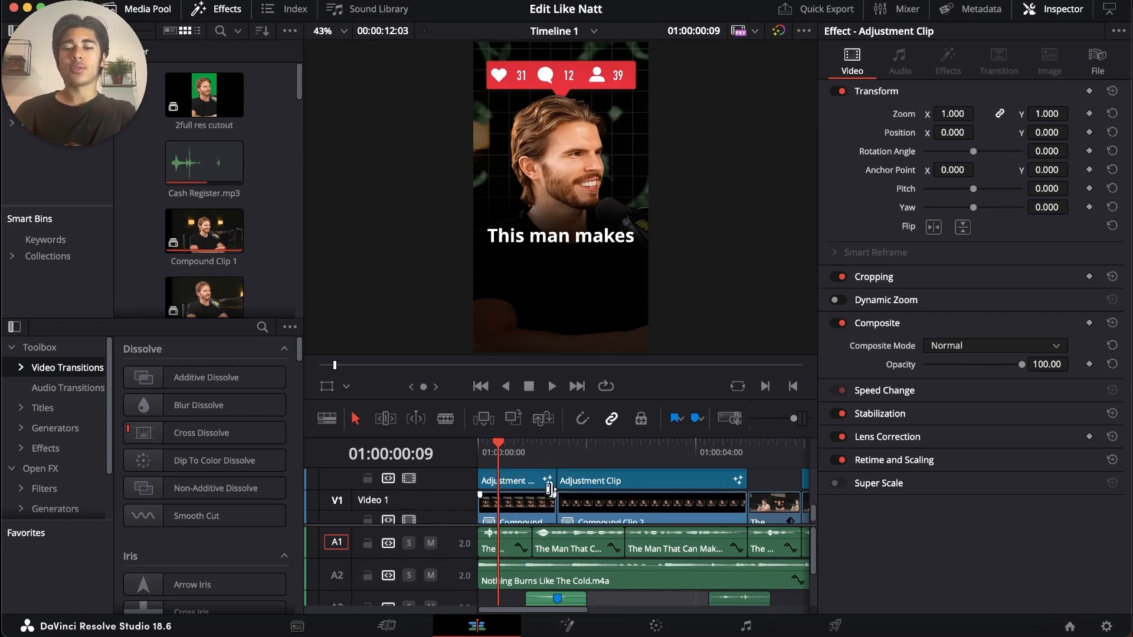
- Select the first adjustment clip on Video 2, search the effects library for "adju", and clear the search
click(505, 510)
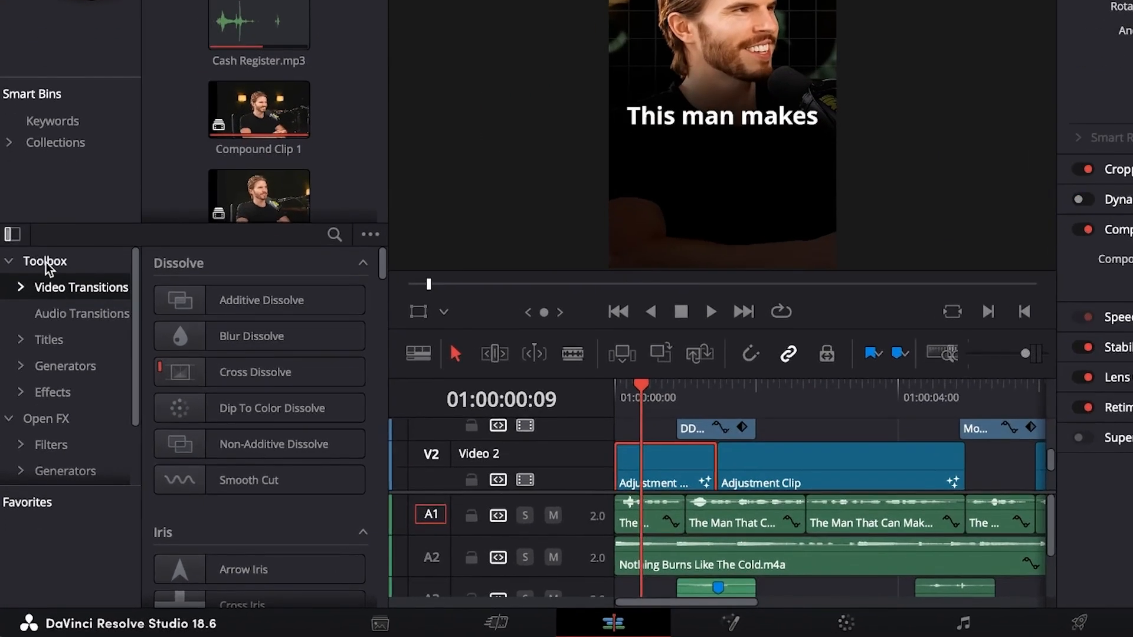
click(40, 347)
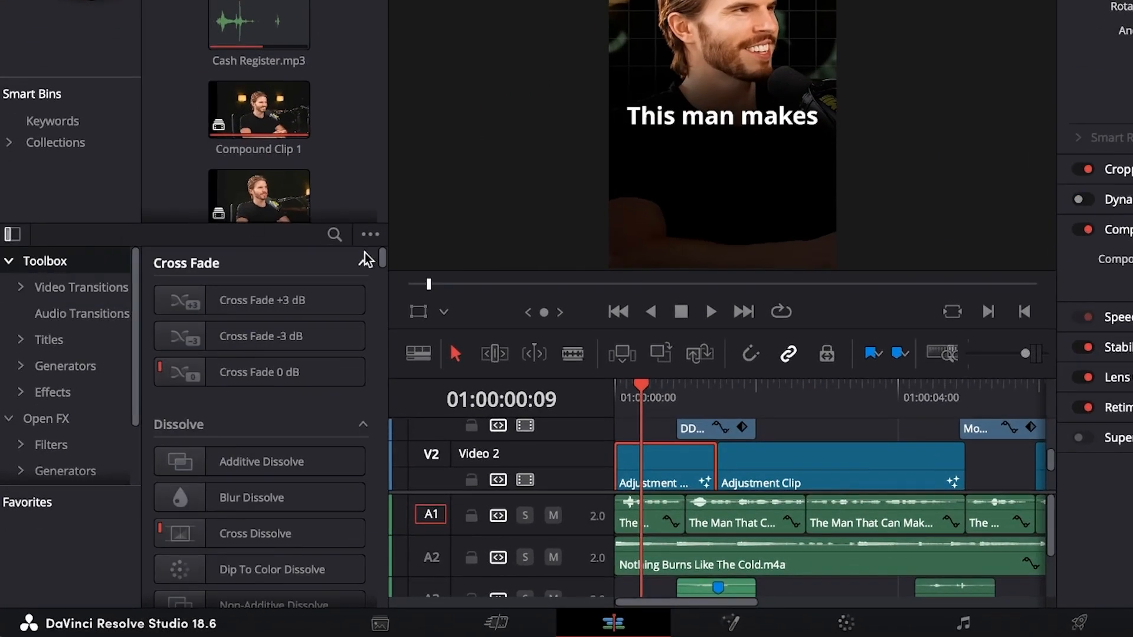
click(336, 233)
text(adju)
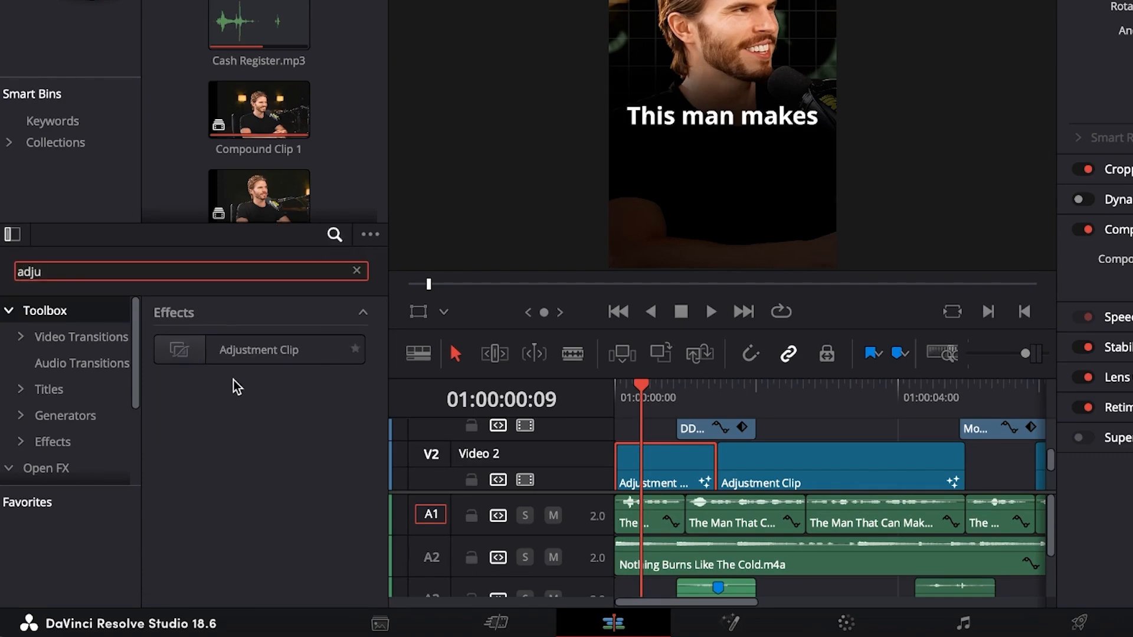
click(356, 270)
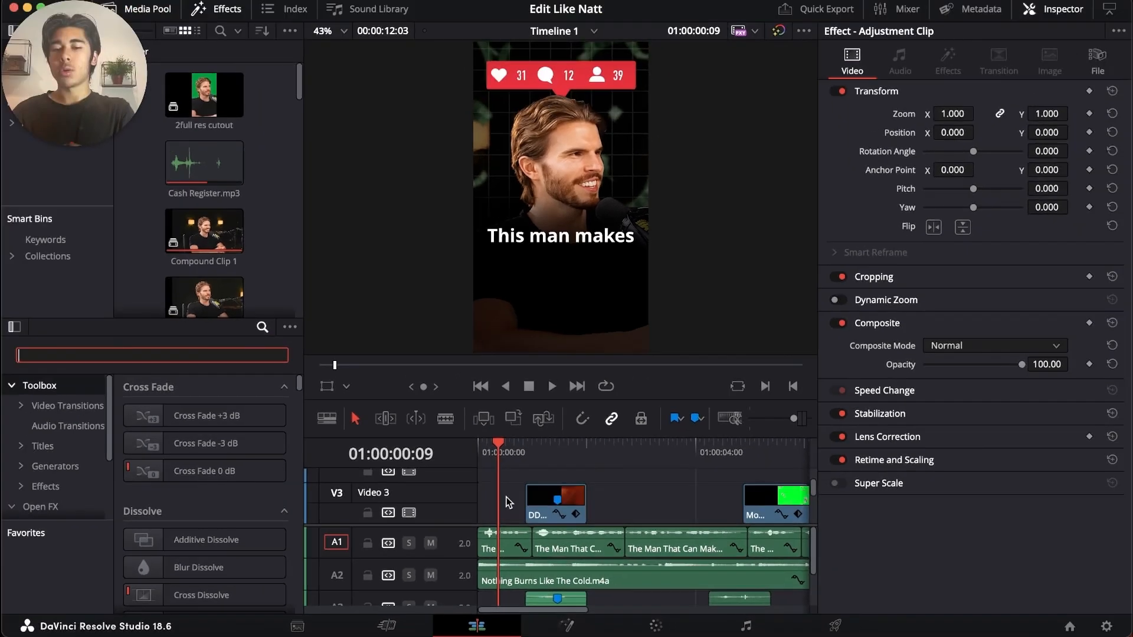
- Open the first adjustment clip on Video 2 in the Fusion page with the playhead at 01:00:01:01
click(533, 457)
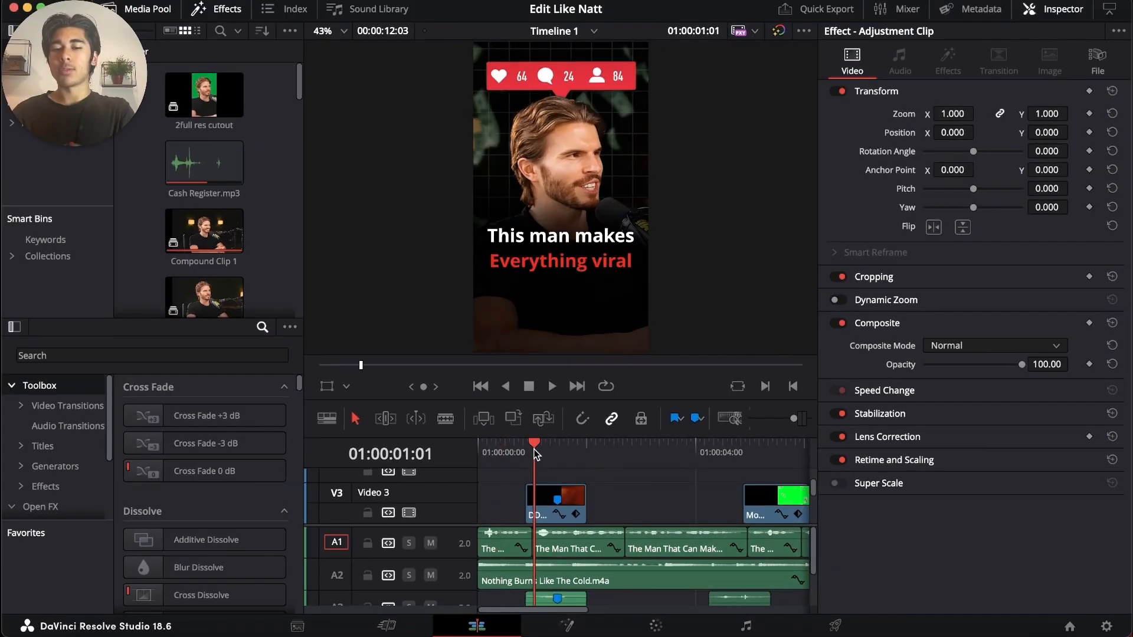
scroll(541, 500, down, 2)
scroll(533, 490, up, 2)
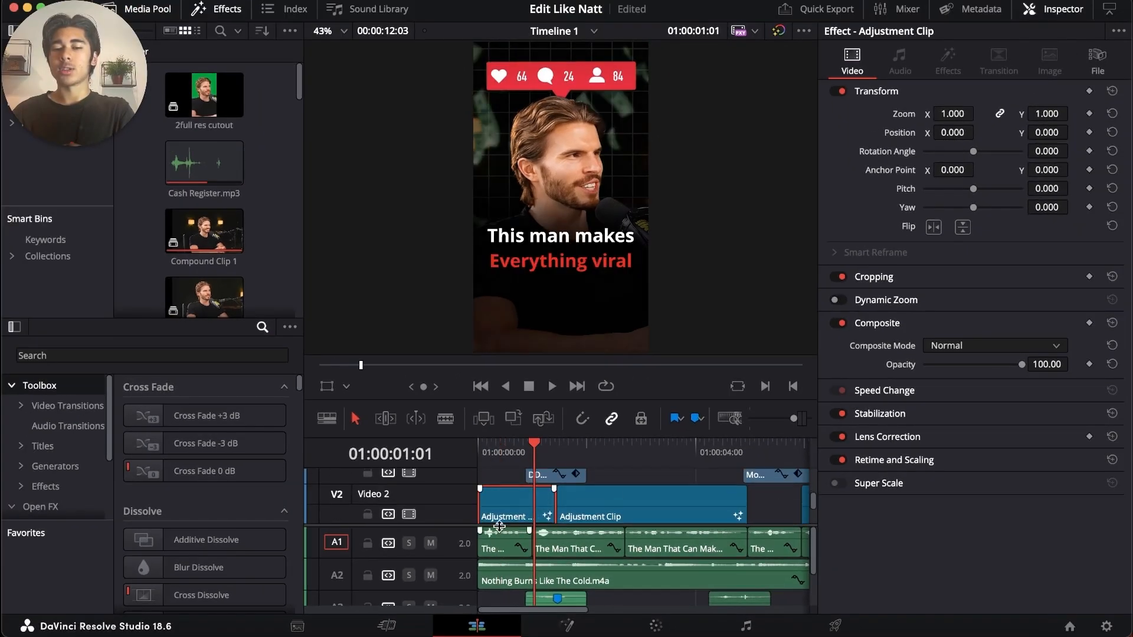
right_click(535, 511)
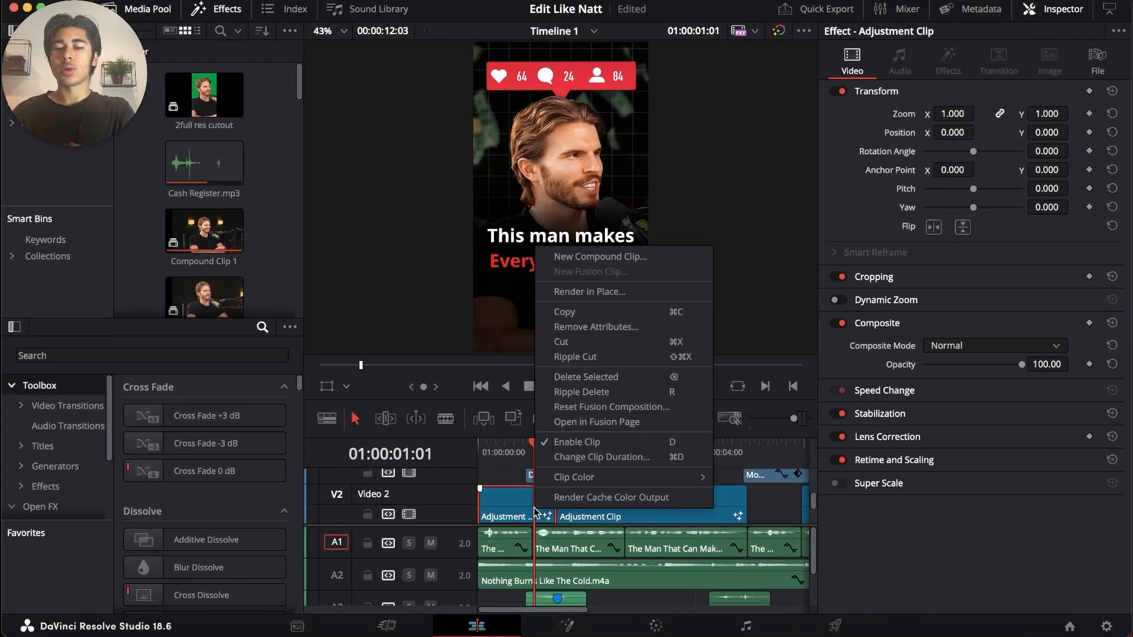
click(607, 422)
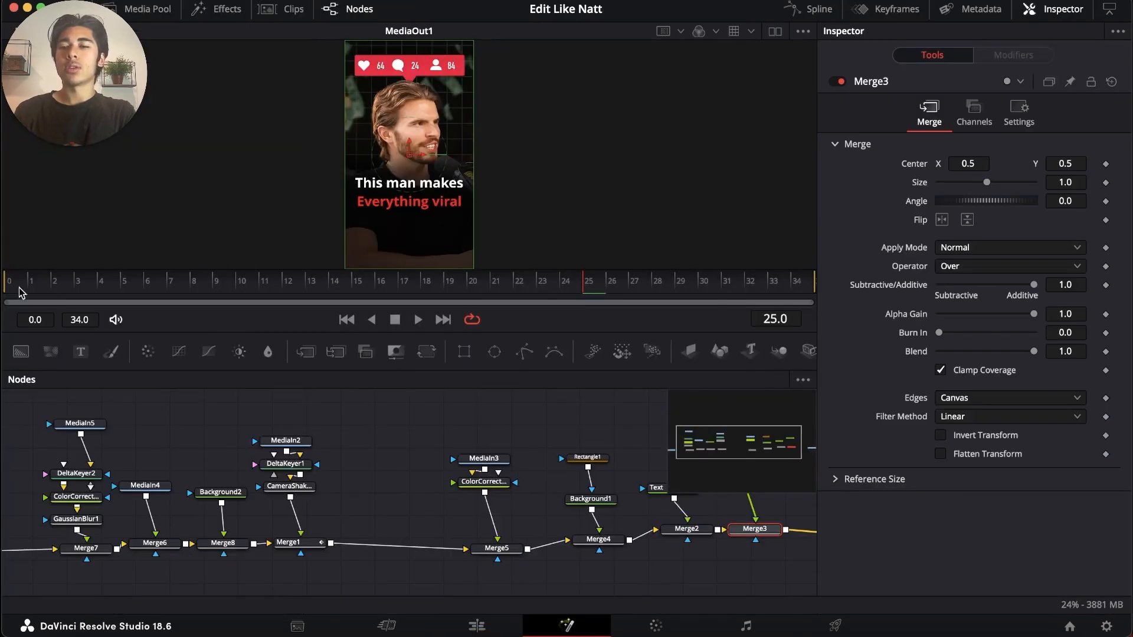
- Enable dual viewers in Fusion and show the green-screen money clip MediaIn5 beside MediaOut1 at frame 10
scroll(263, 528, left, 4)
scroll(263, 528, right, 2)
scroll(263, 529, left, 1)
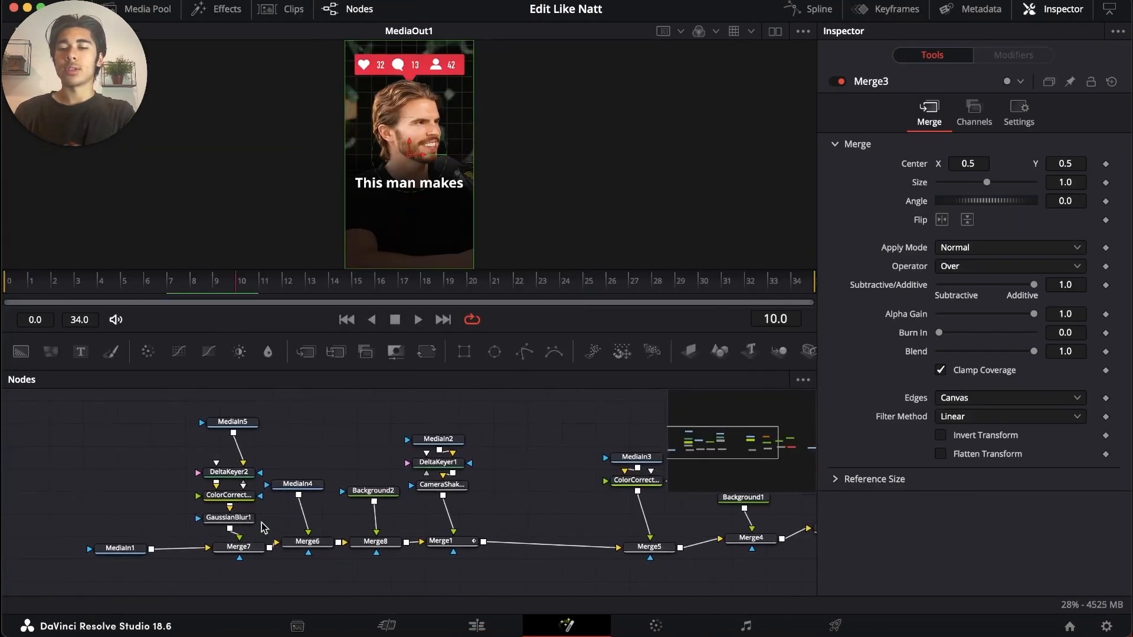
click(234, 427)
click(775, 31)
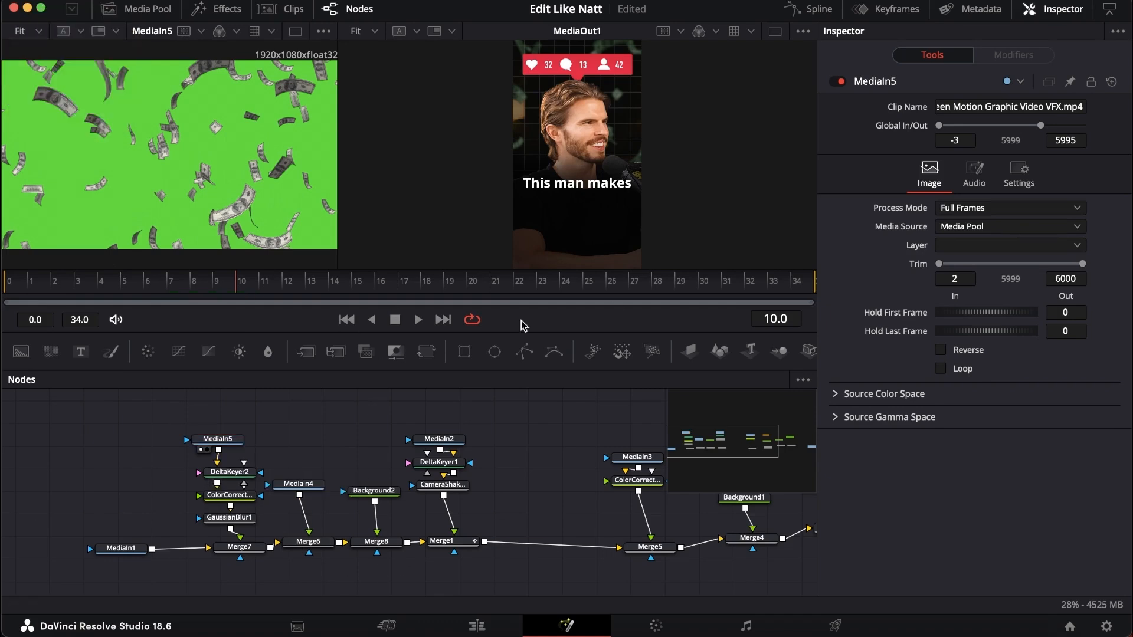
- Show DeltaKeyer2 in the second viewer and examine how its Background Color picker keys out the green screen
scroll(219, 472, down, 1)
scroll(219, 472, right, 1)
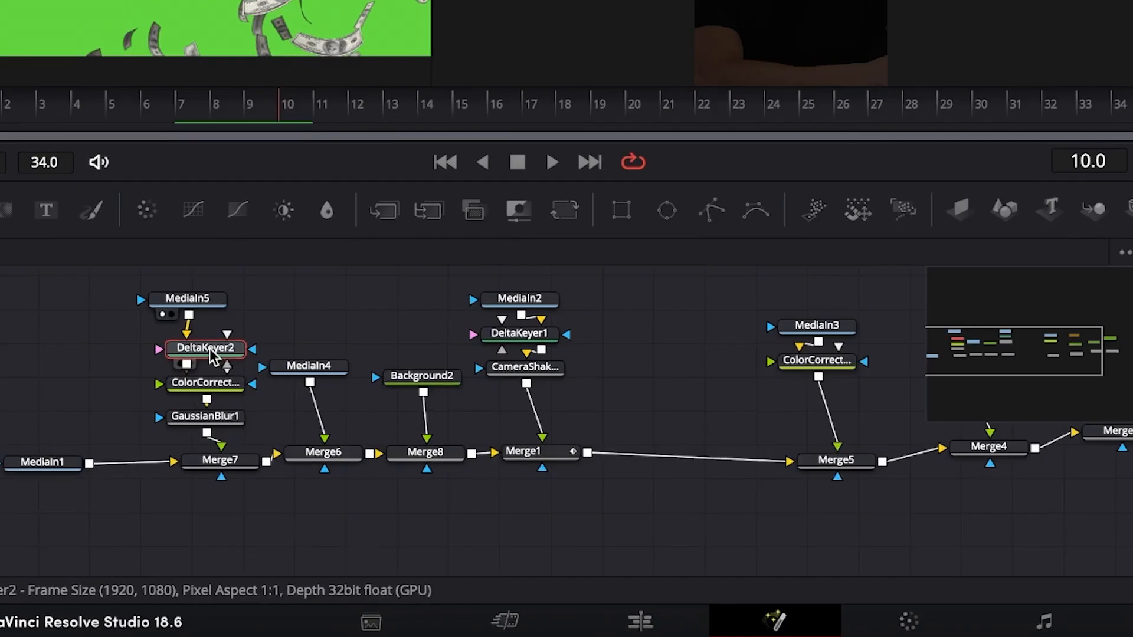
key(2)
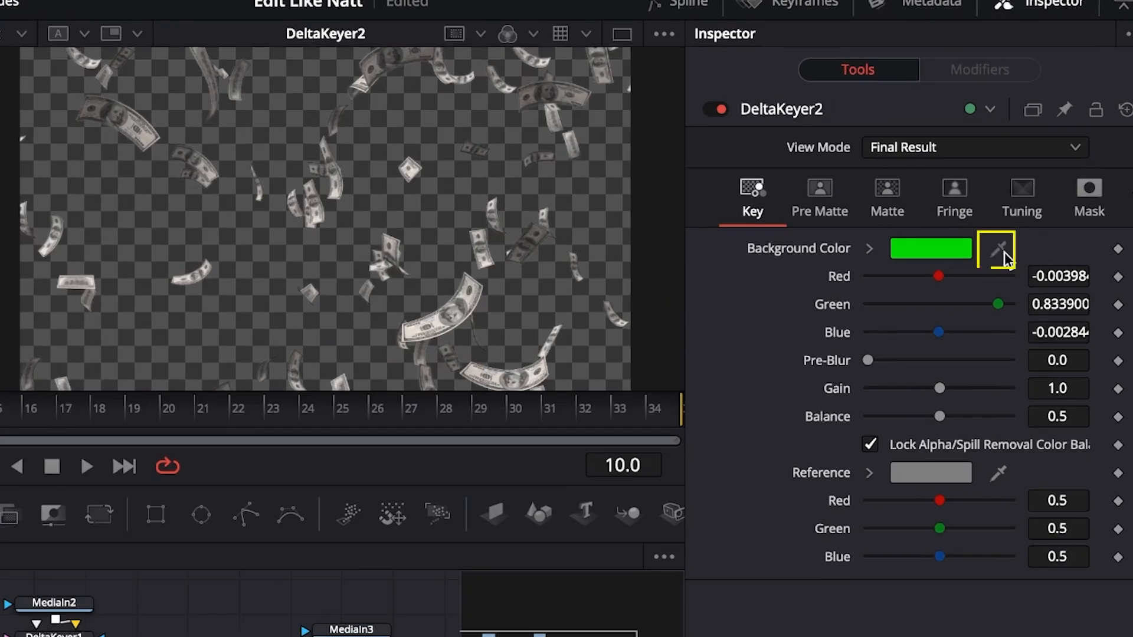
drag(1004, 258, 239, 165)
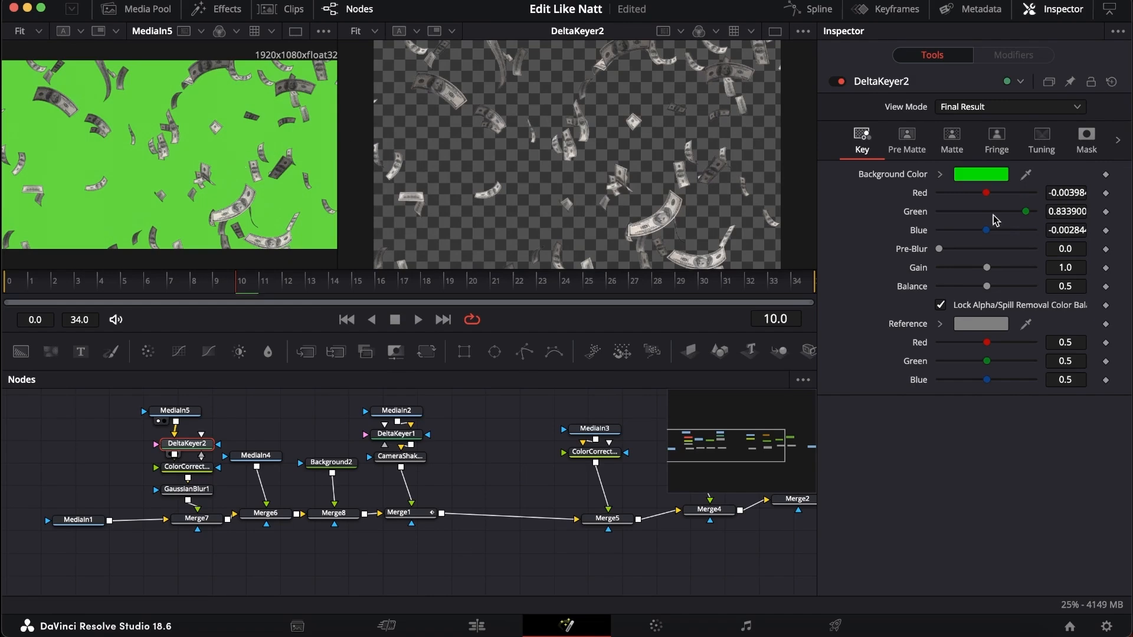
- Show ColorCorrector1 in the second viewer and examine its green tint on the color wheel against DeltaKeyer2's settings
click(187, 467)
key(2)
click(194, 446)
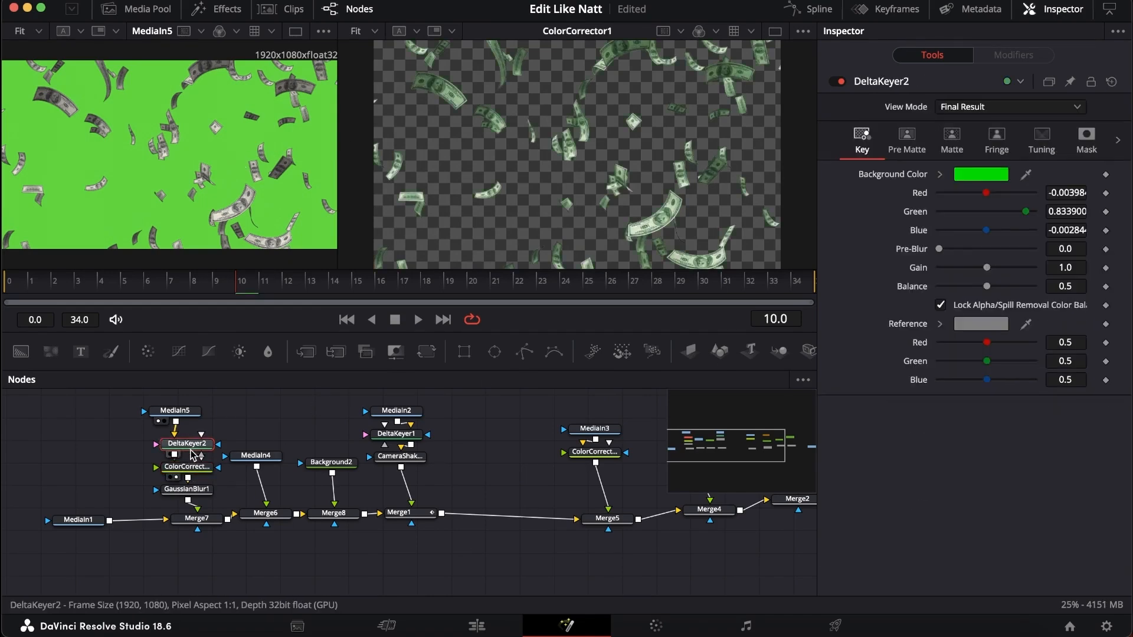
click(193, 467)
key(2)
key(2)
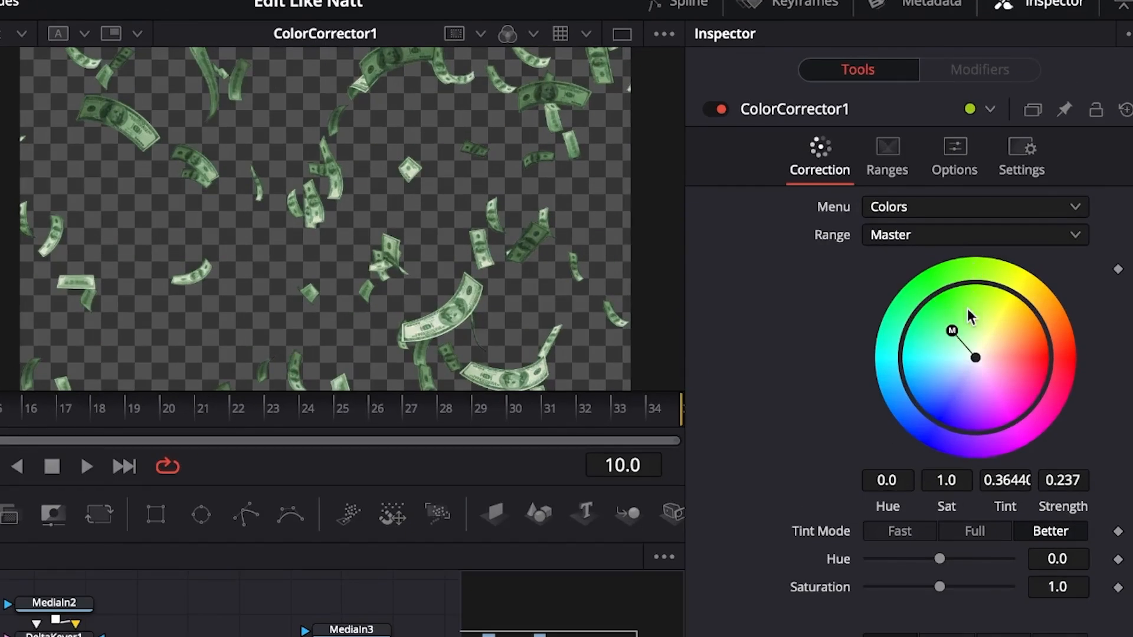
mouse_move(968, 309)
mouse_down()
mouse_move(983, 328)
mouse_move(964, 303)
mouse_up()
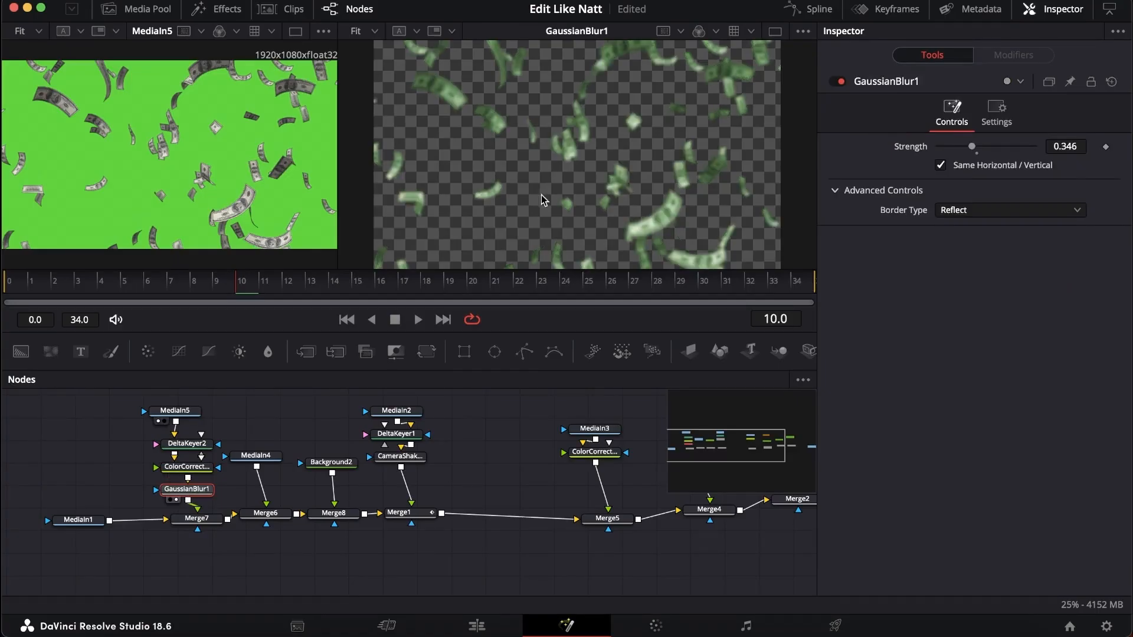
- Show Merge7 in the second viewer to examine the blurred money composited over the MediaIn1 footage
click(195, 520)
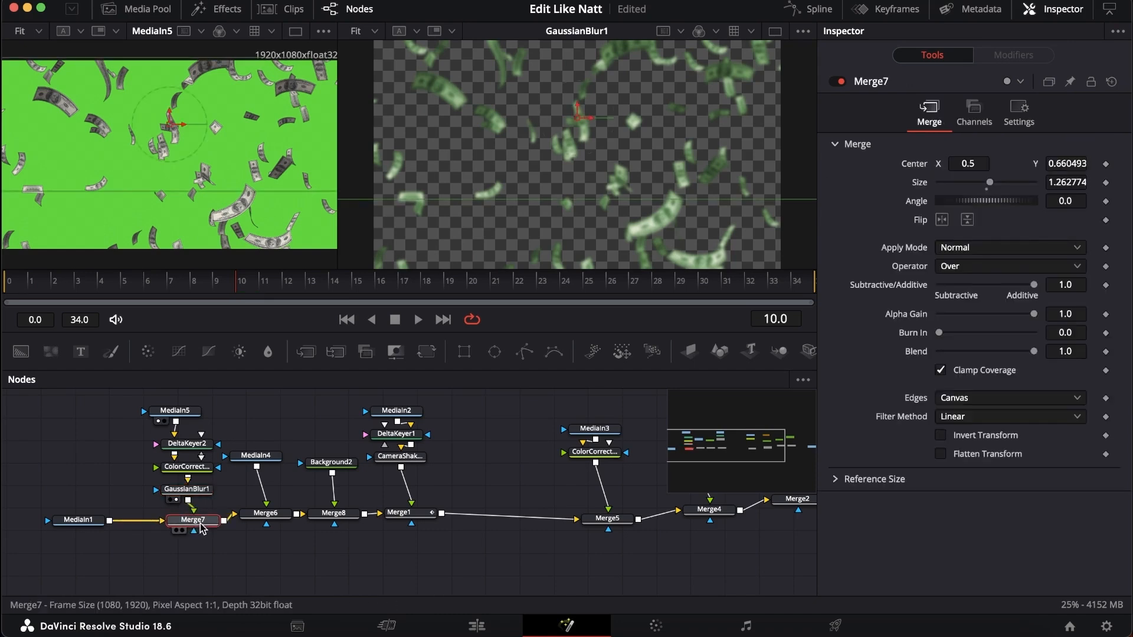
key(2)
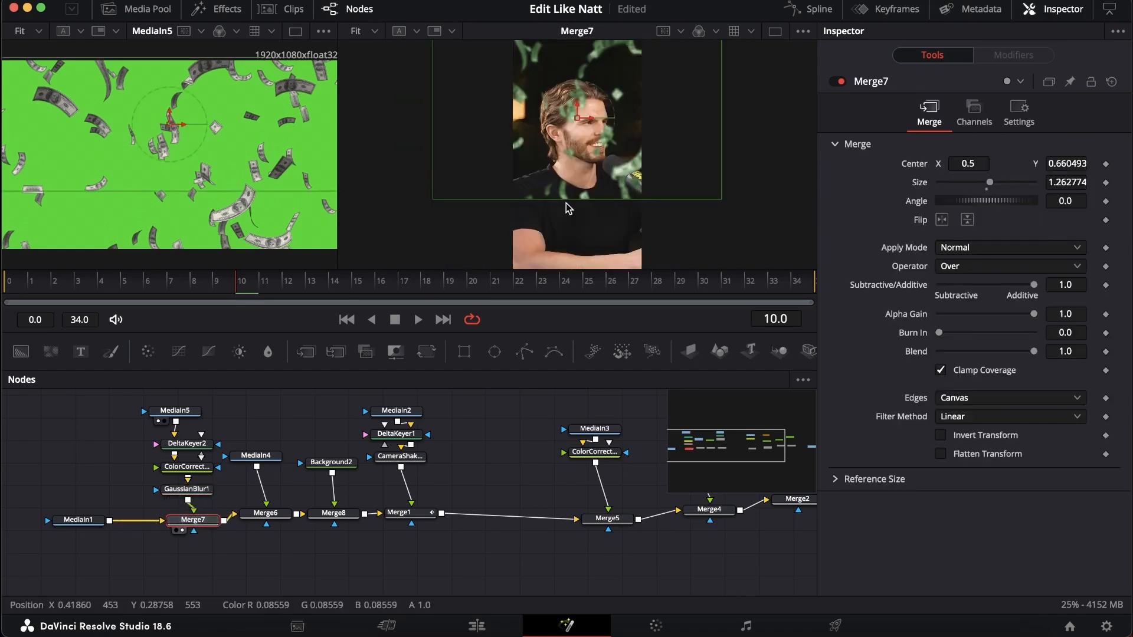
click(78, 520)
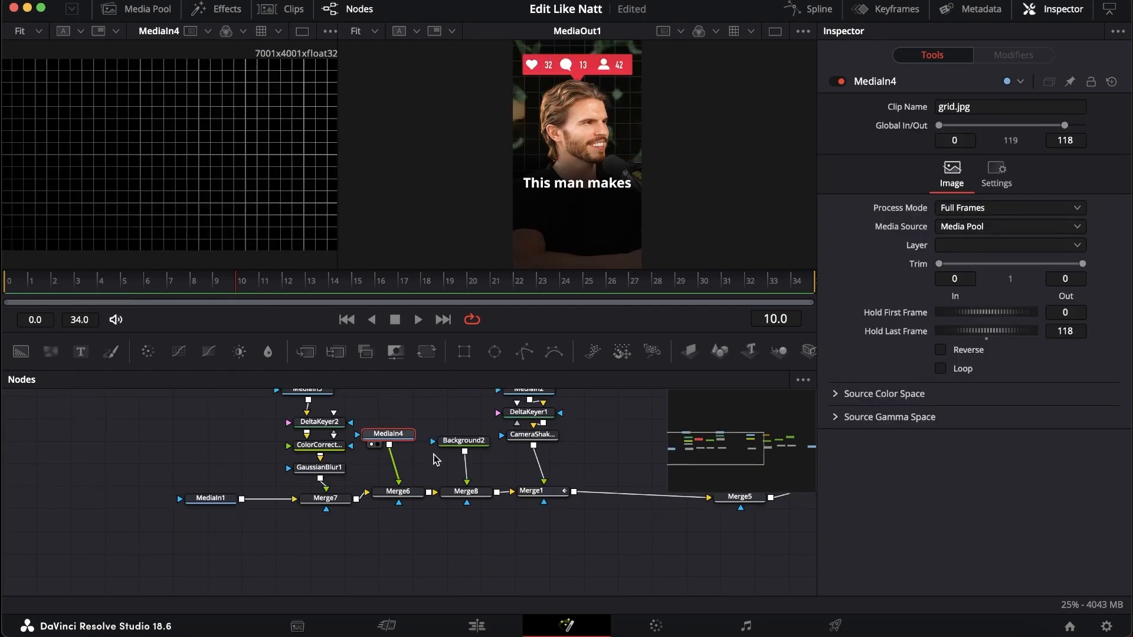
- Show Merge6 and Merge8 in turn in the first viewer to examine the grid overlay and the Background2 darkening
click(415, 493)
key(1)
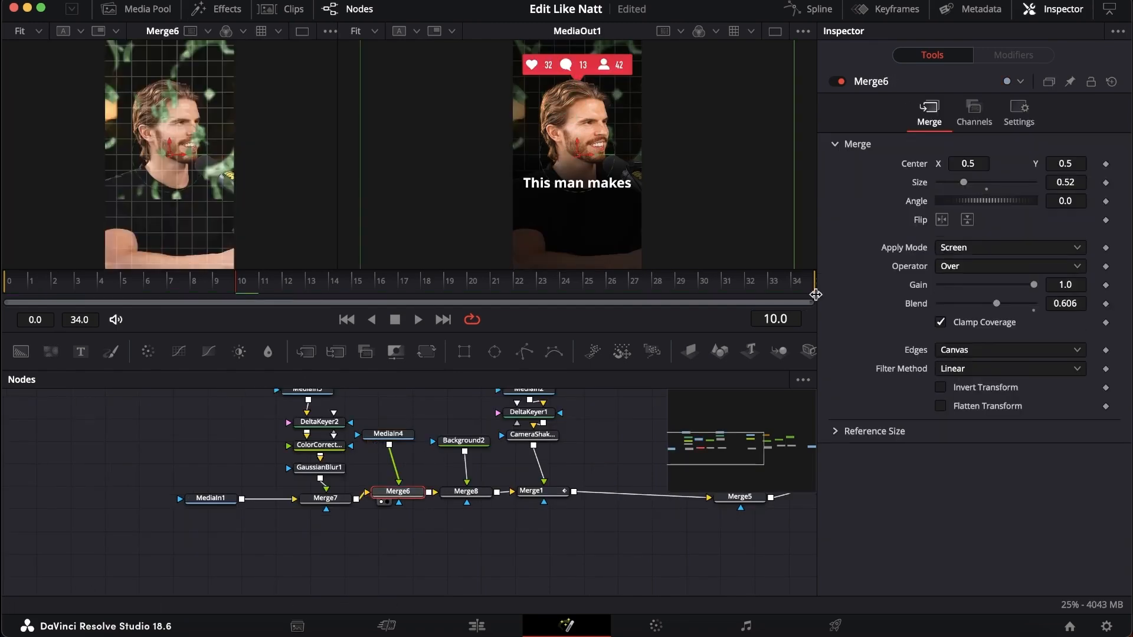
click(466, 491)
key(1)
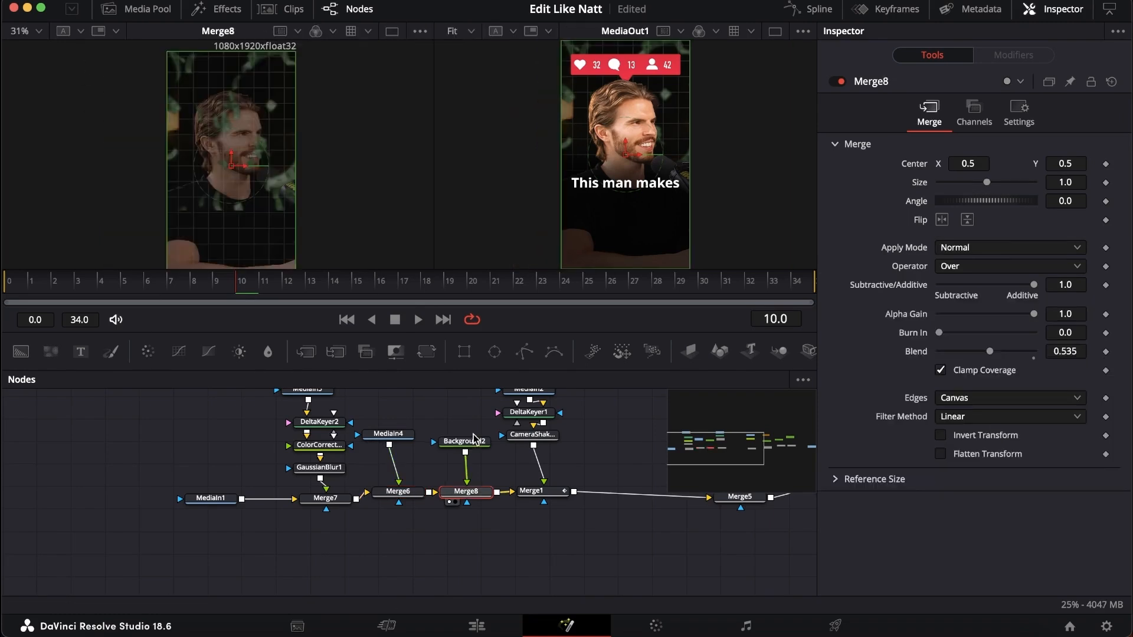
- Show Background2 and Merge8 in turn in the first viewer to compare the black solid with the darkened composite
click(475, 444)
key(1)
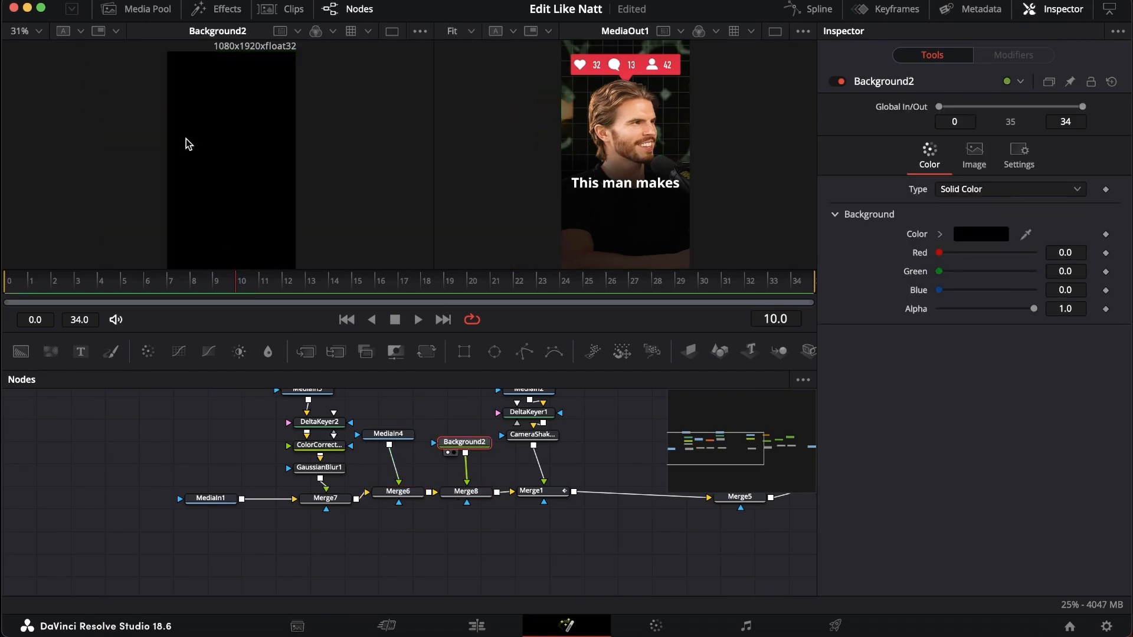
click(472, 492)
key(1)
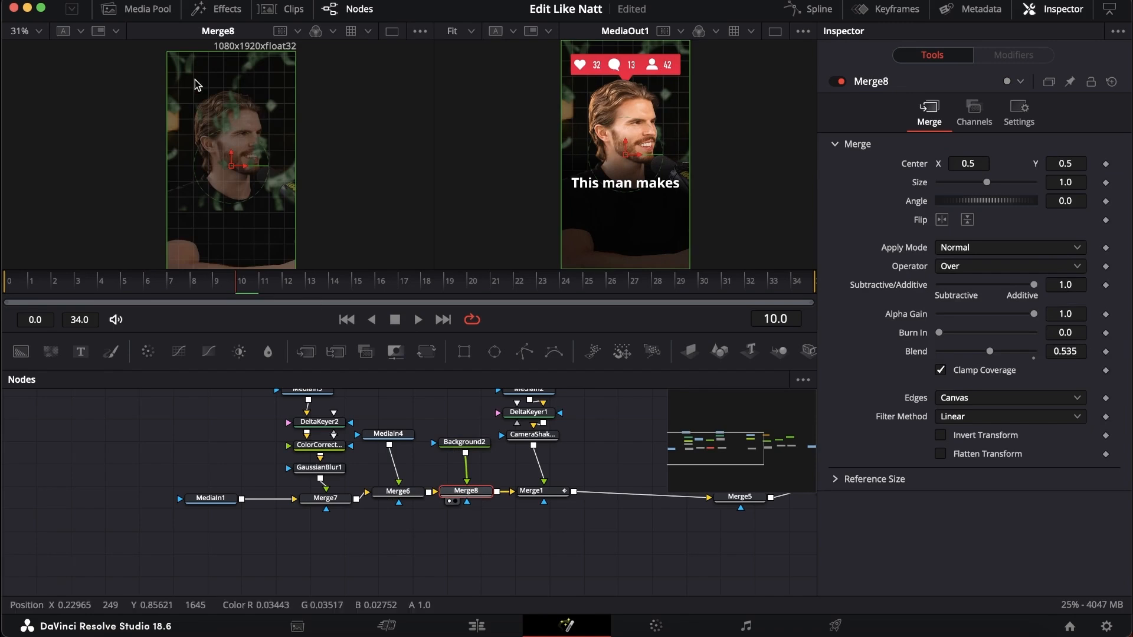
- Show MediaIn2, DeltaKeyer1 and CameraShake1 in turn in the first viewer to examine the green-screen counter's keying and shake
scroll(468, 435, right, 2)
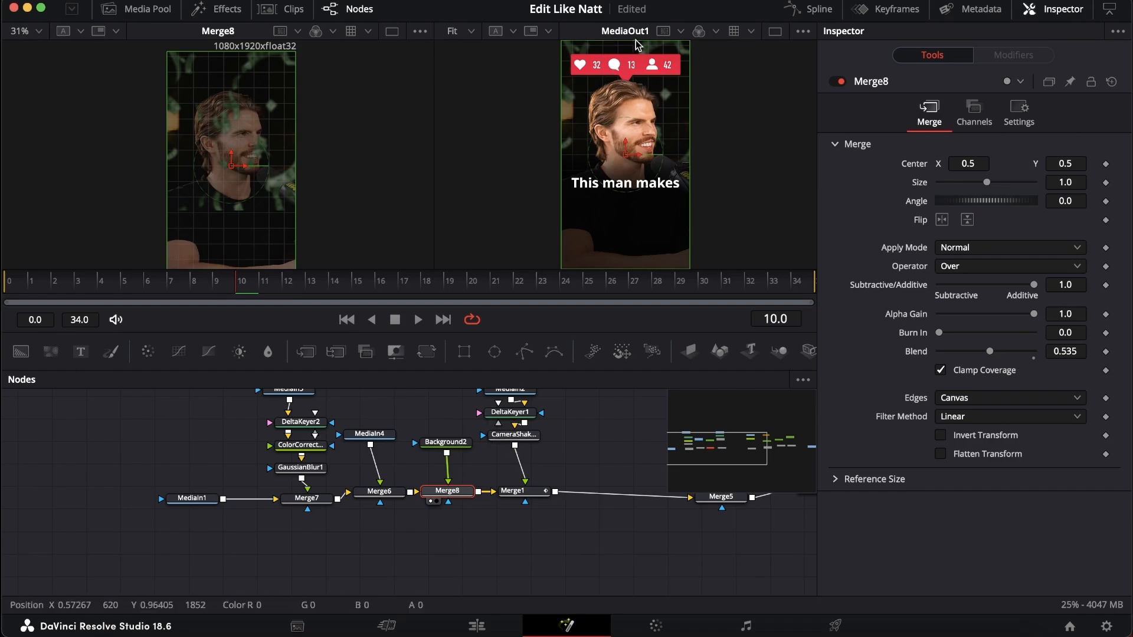
scroll(566, 479, right, 5)
scroll(566, 479, up, 3)
click(422, 445)
key(1)
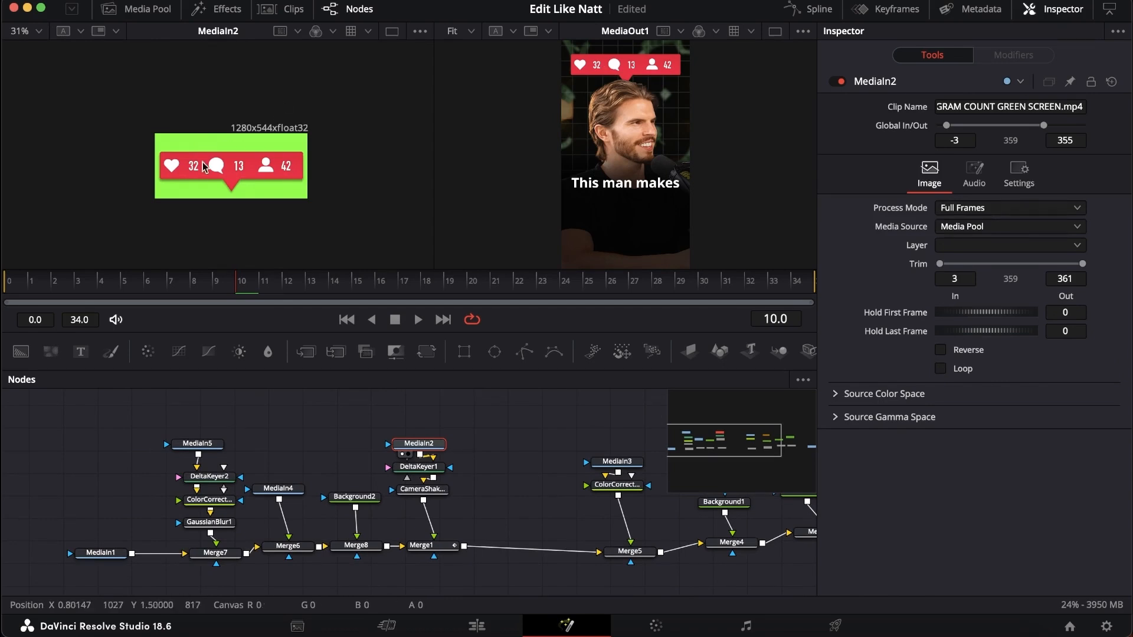
click(422, 469)
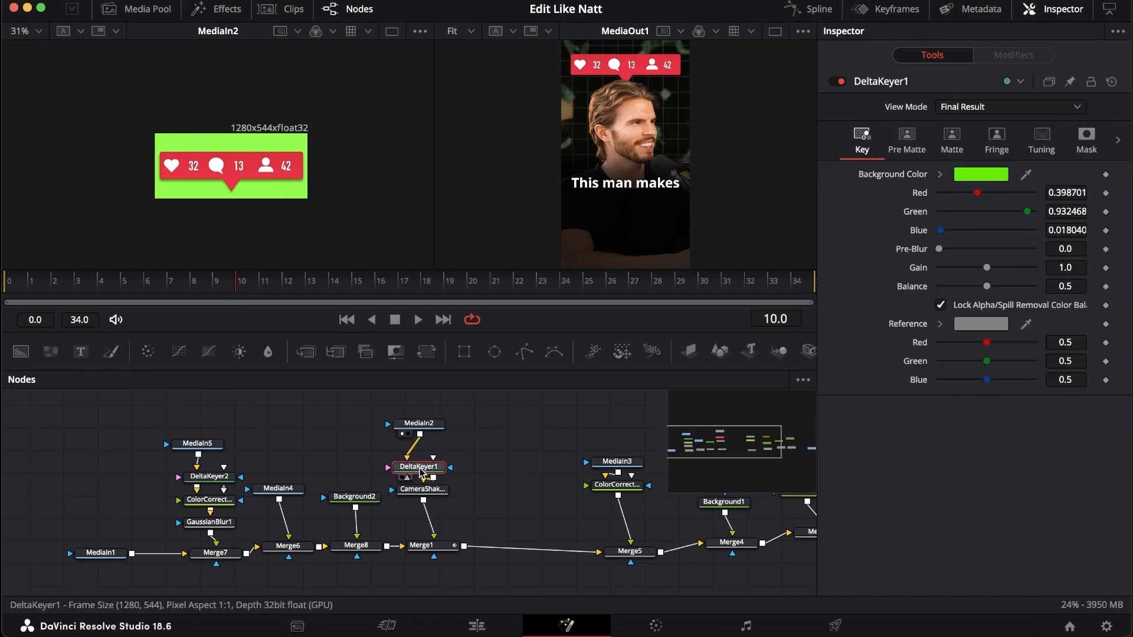
key(1)
click(421, 490)
key(1)
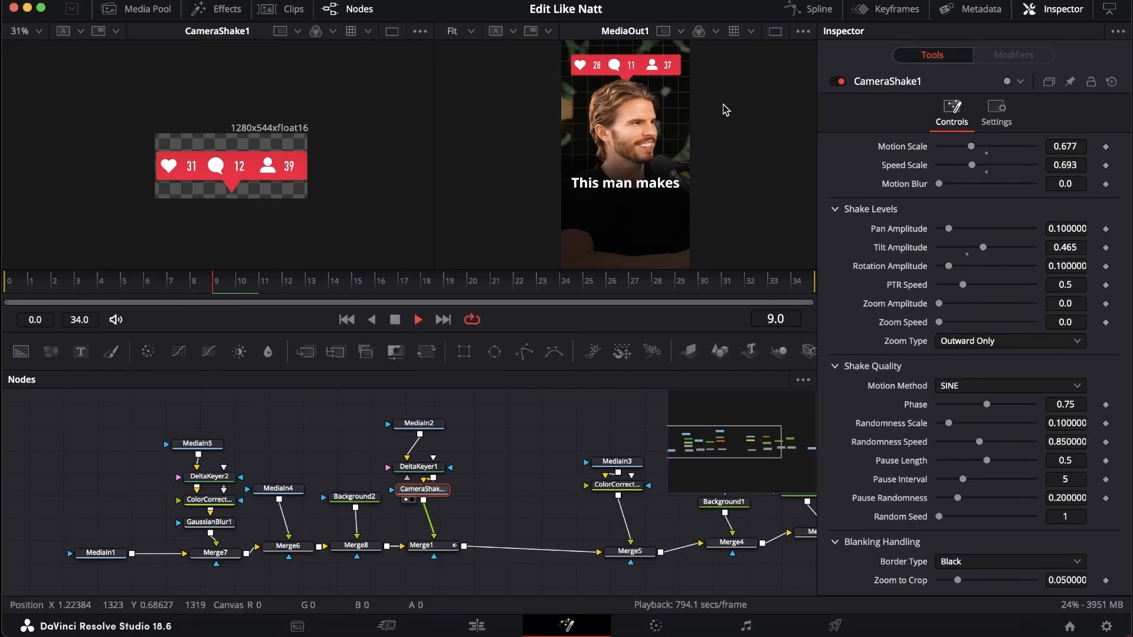
- Play the composition to examine Merge1's keyframed Center and Size moving the counter behind the MediaIn3 cutout
key(space)
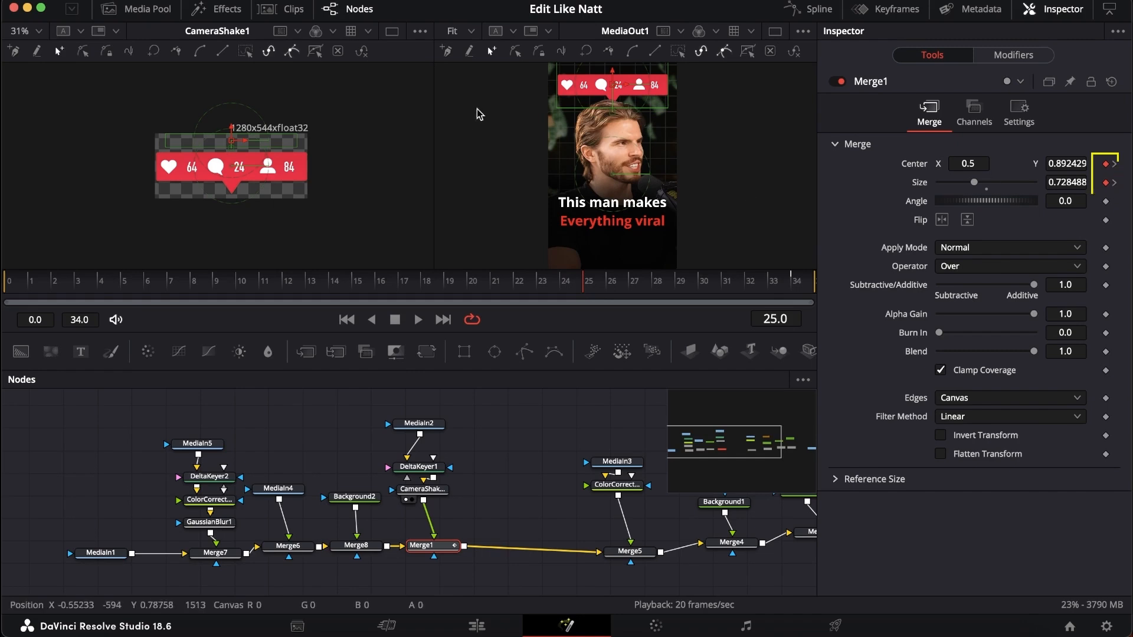
click(778, 287)
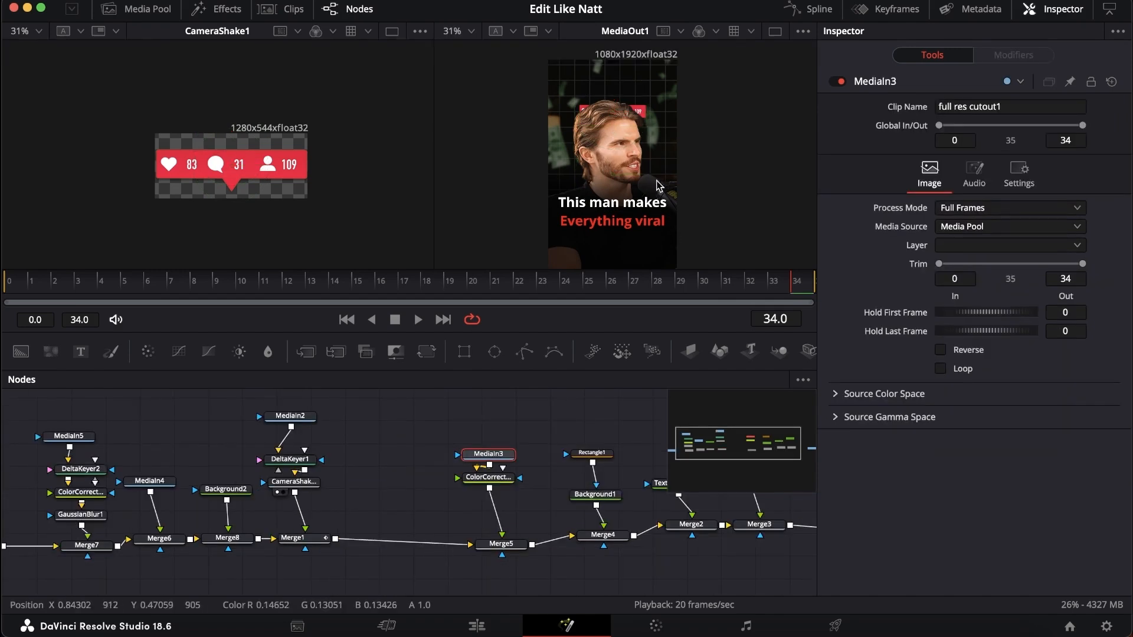
key(space)
key(space)
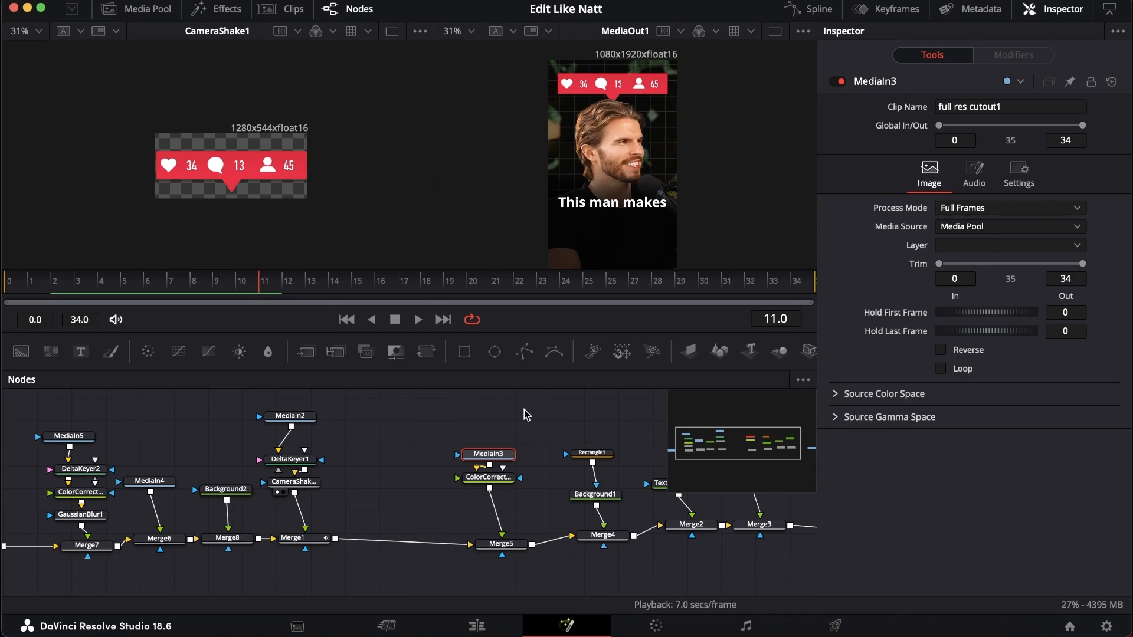
- Switch between the Edit and Fusion pages to look over the adjustment and compound clips on the timeline's video tracks
key(shift+4)
scroll(621, 482, up, 2)
scroll(625, 483, up, 1)
scroll(639, 464, down, 1)
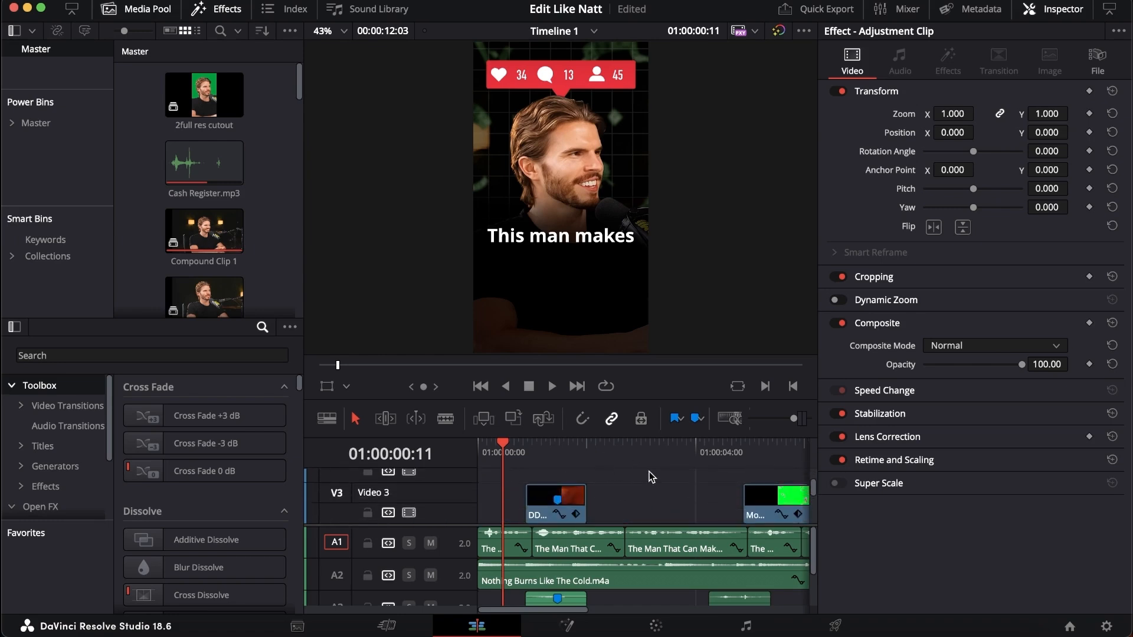
scroll(633, 476, down, 1)
scroll(549, 500, down, 3)
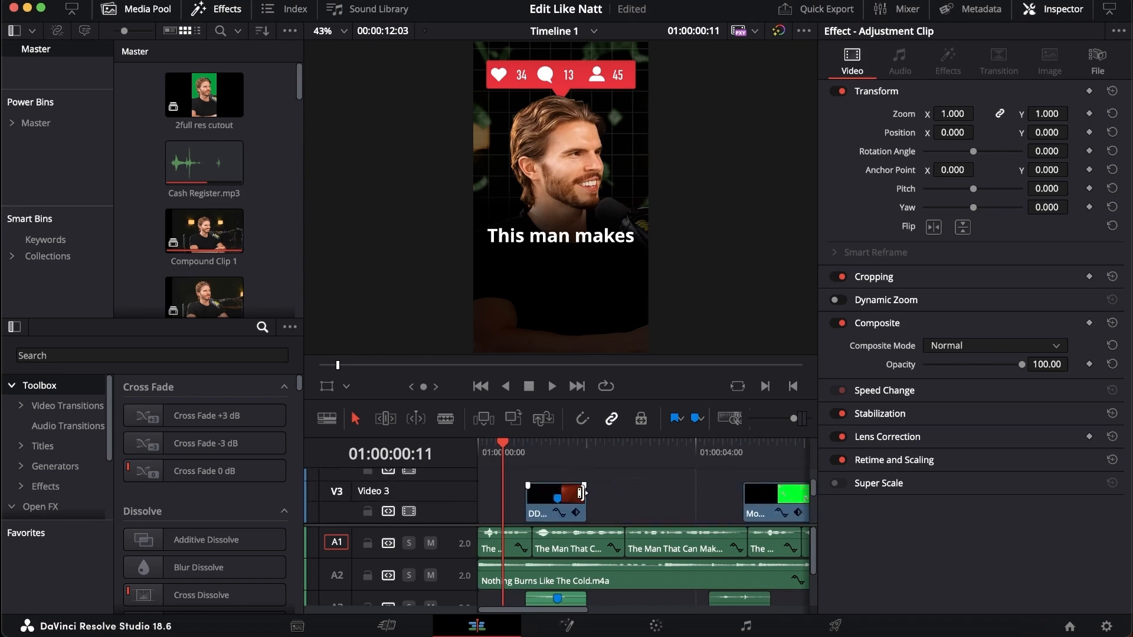
click(566, 625)
click(475, 454)
click(477, 626)
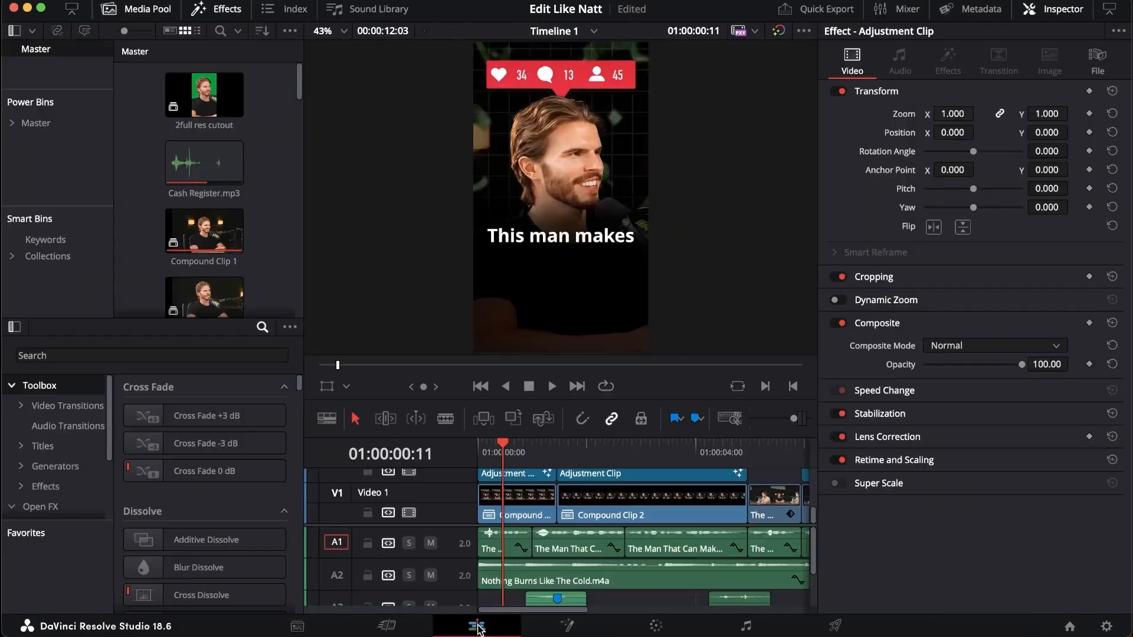
scroll(511, 497, down, 3)
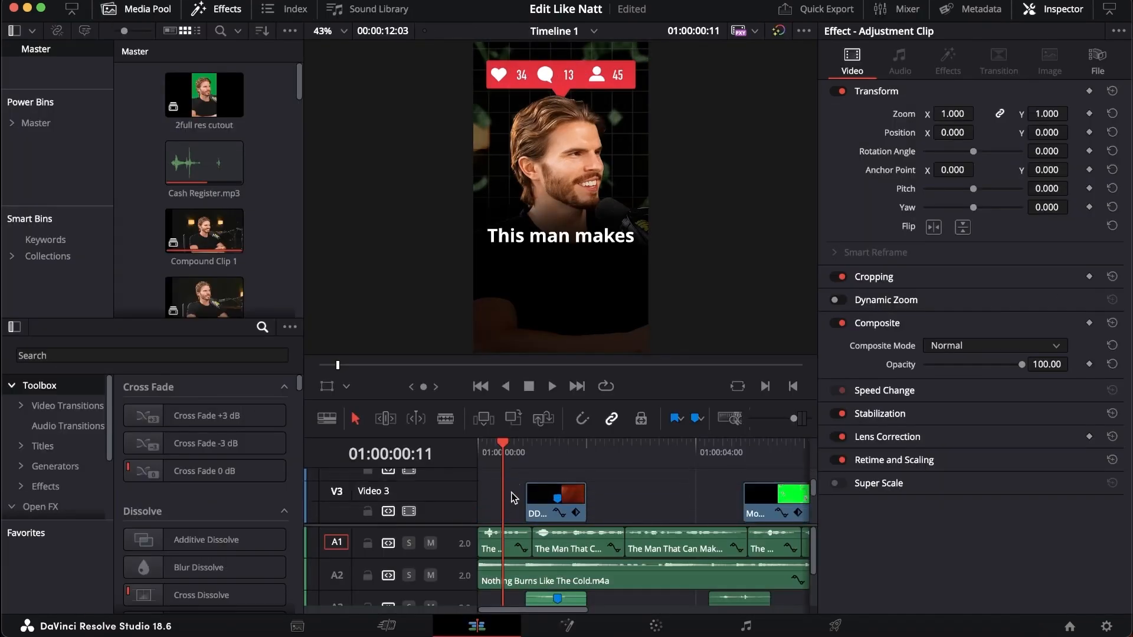
- Check the adjustment clip's options and the 2full res cutout source clip, and return to the Fusion composition
right_click(522, 480)
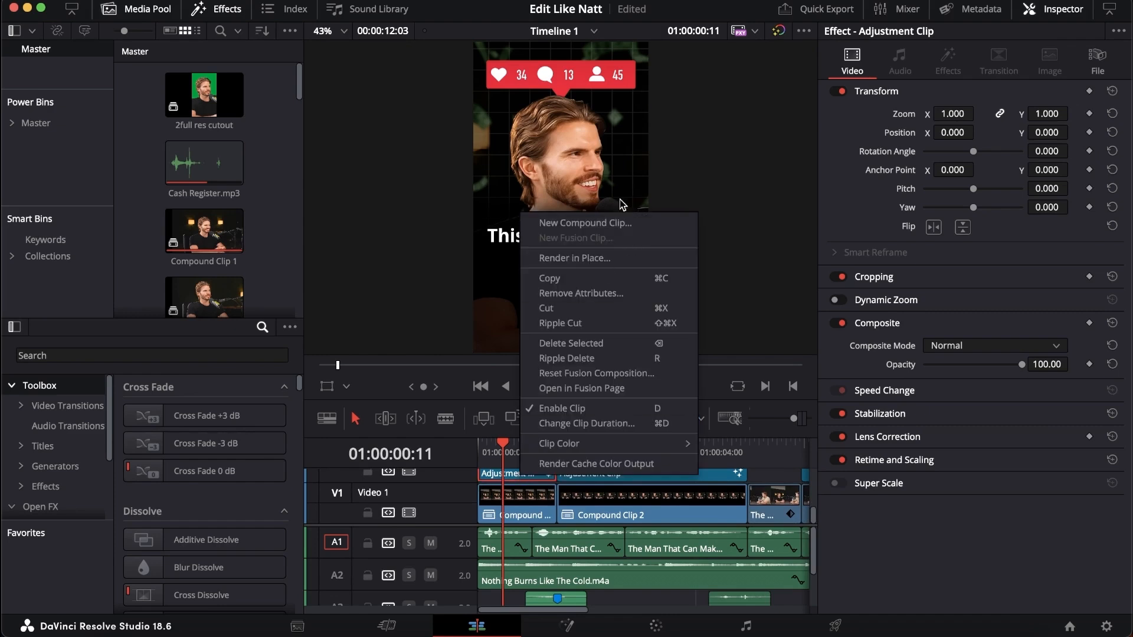
click(496, 475)
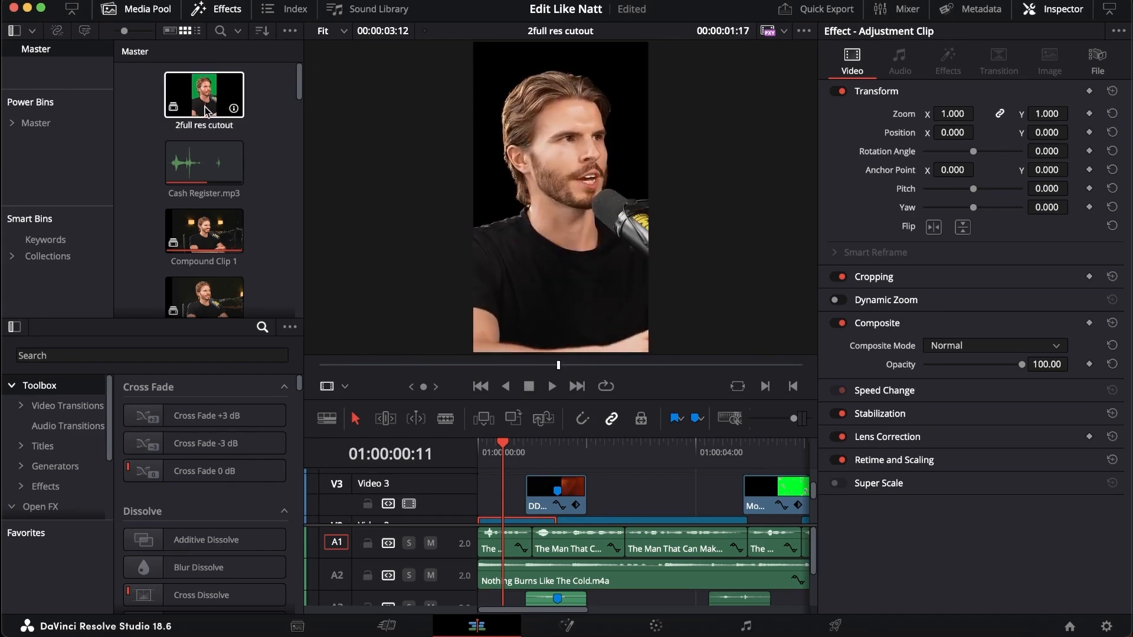
click(566, 626)
click(142, 10)
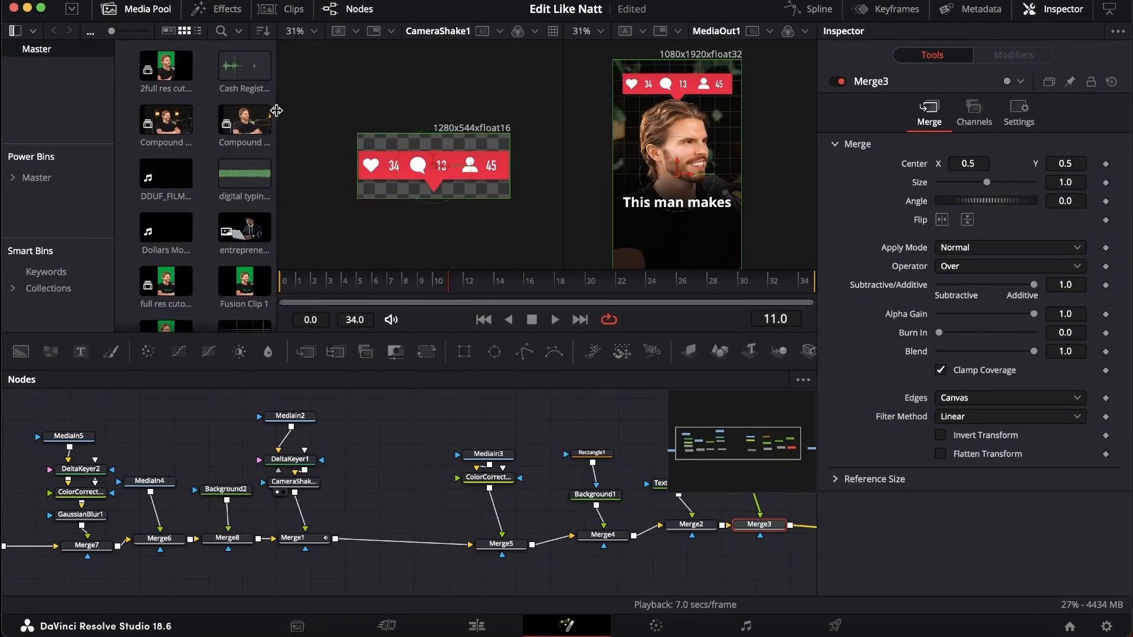
click(109, 9)
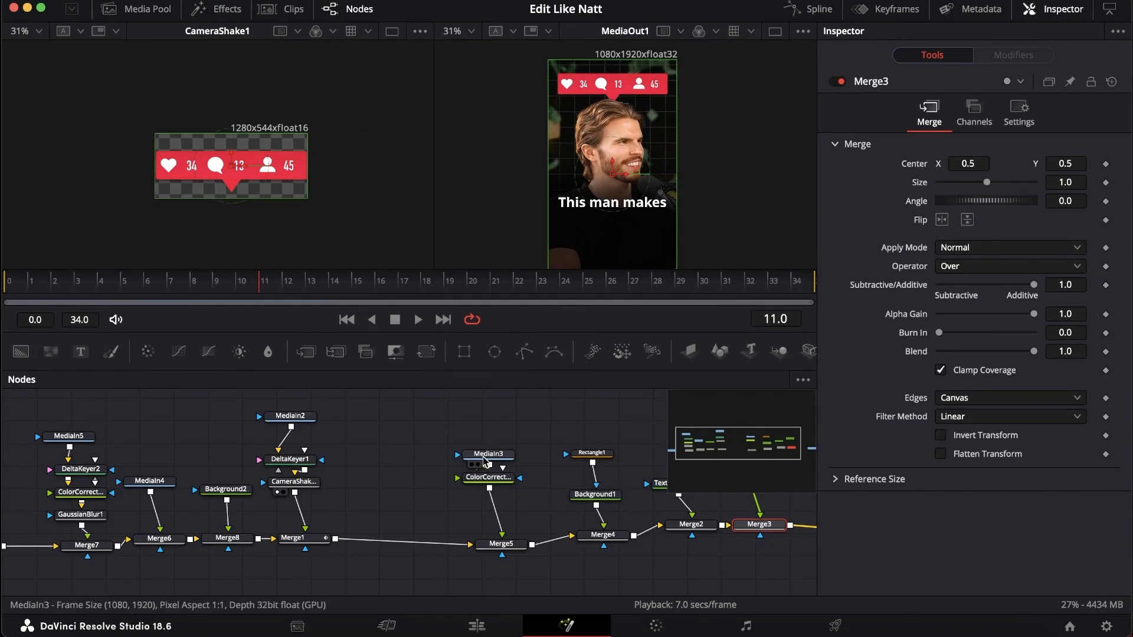
- Inspect MediaIn3, ColorCorrector2 and Merge5 to see how the cutout is saturated and layered over the counter
click(489, 453)
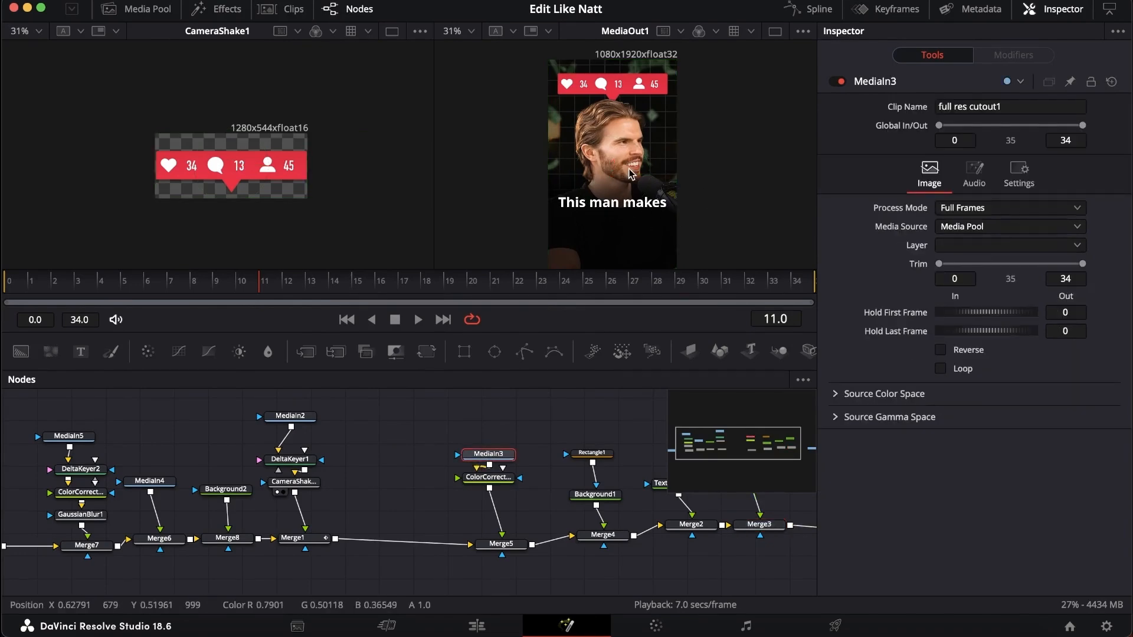
click(489, 477)
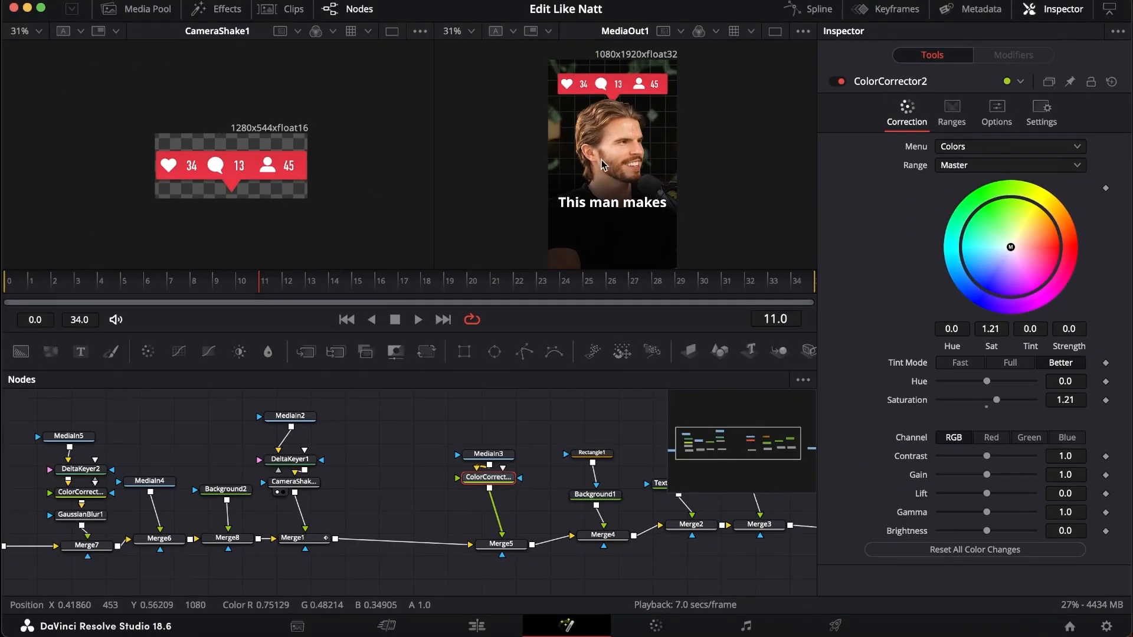
click(501, 544)
- Inspect Rectangle1, Background1 and Merge4 to examine the soft-edged black gradient across the lower part of the frame
scroll(500, 457, right, 5)
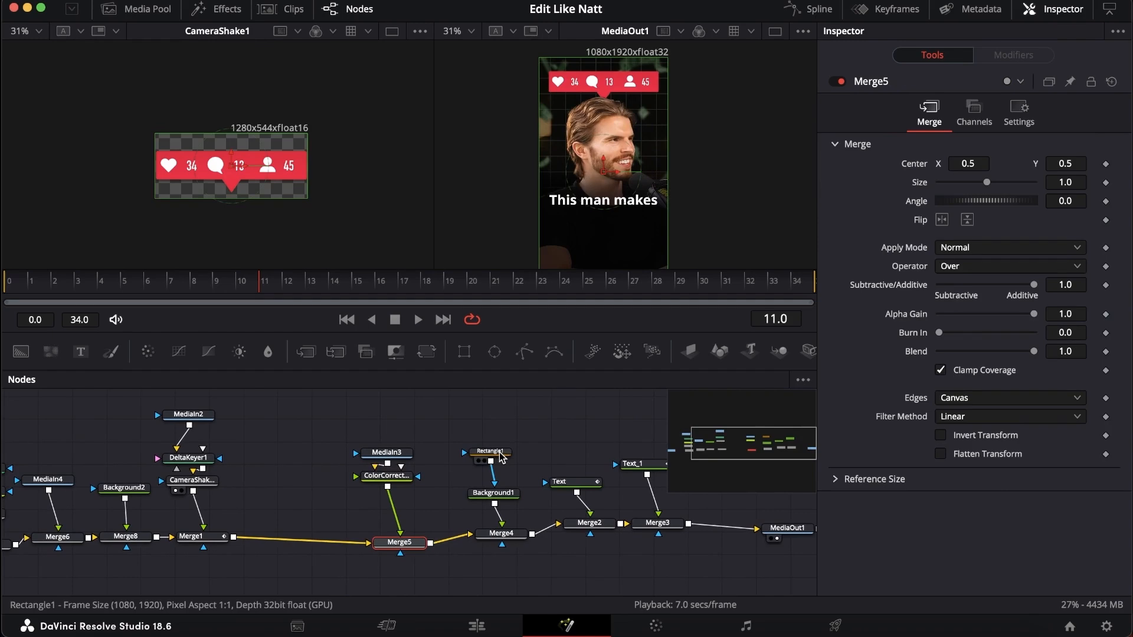
click(500, 458)
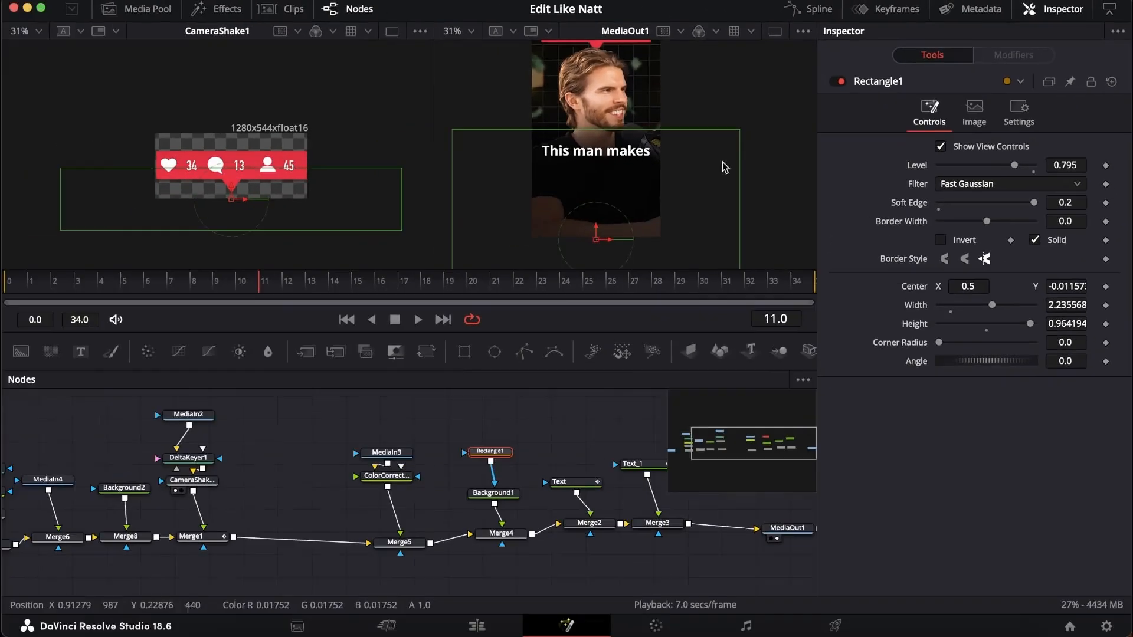
click(493, 492)
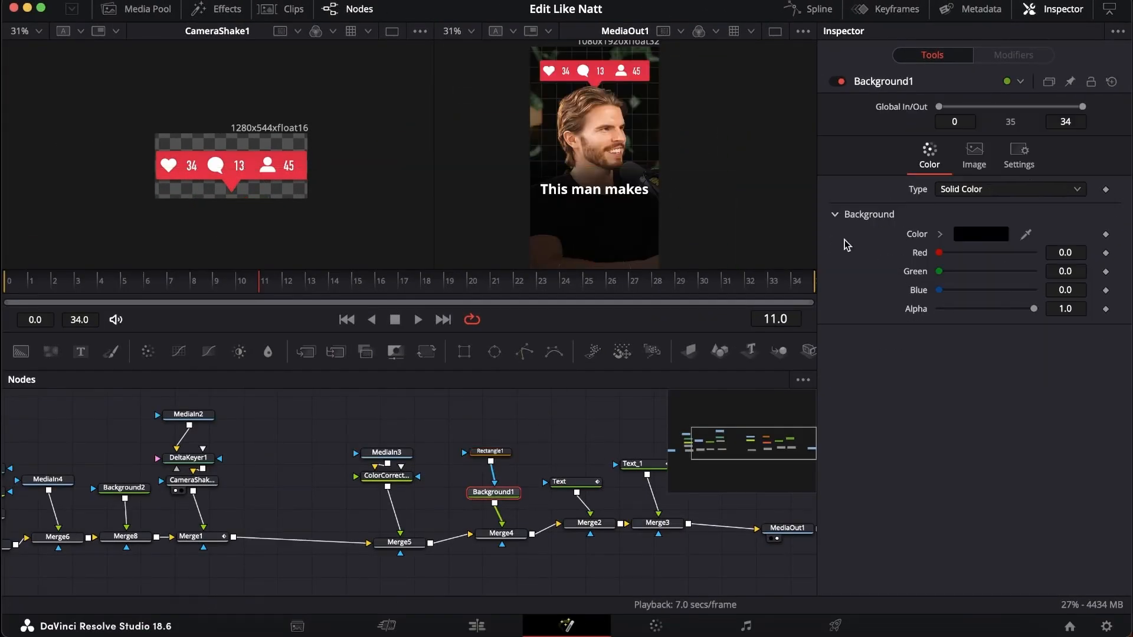
click(501, 533)
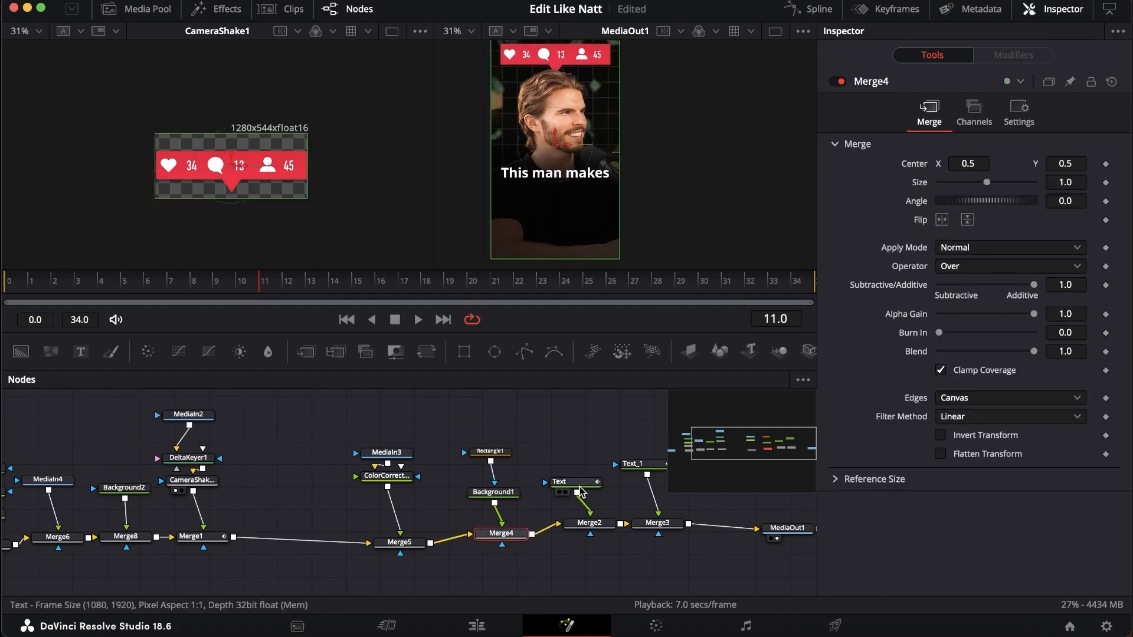
- Select the Text node and examine the font settings and keyframes of the "This man makes" title
click(580, 483)
scroll(581, 484, right, 5)
scroll(581, 484, up, 1)
scroll(581, 484, down, 1)
scroll(581, 484, right, 2)
scroll(581, 484, left, 2)
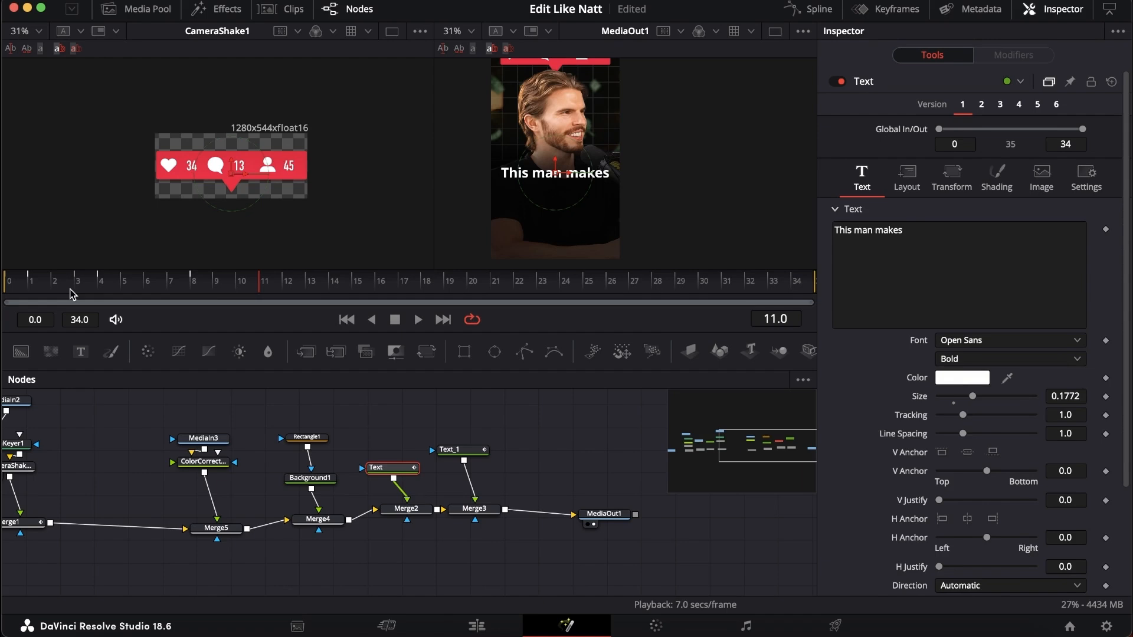
scroll(556, 215, up, 2)
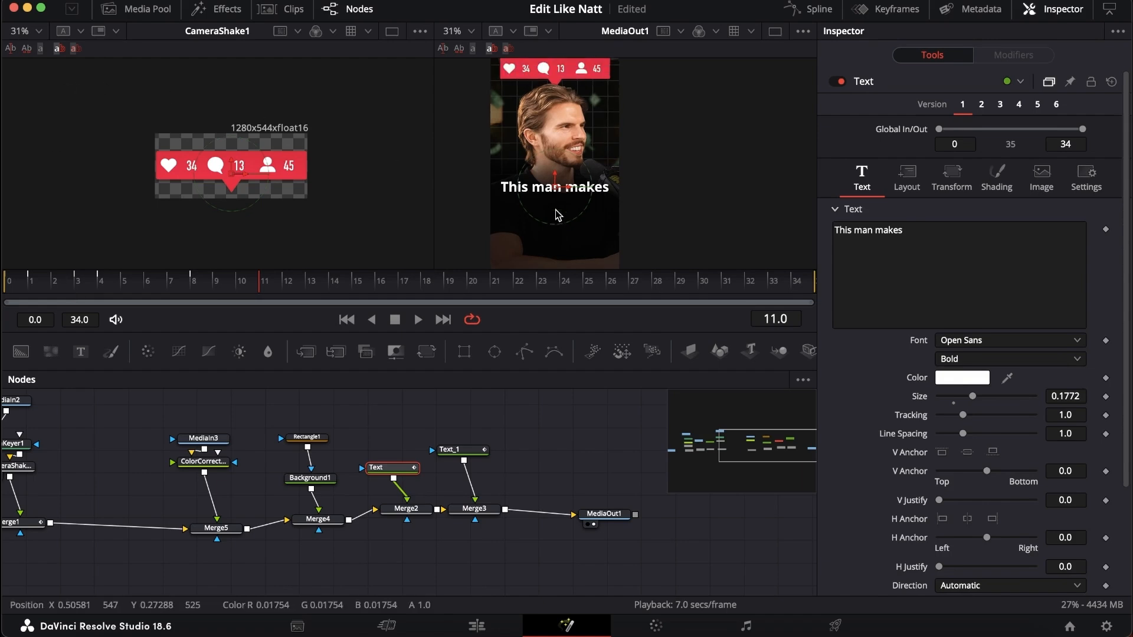
- Open the Text node's Shading settings and step through its Opacity keyframes from frame 1
click(28, 288)
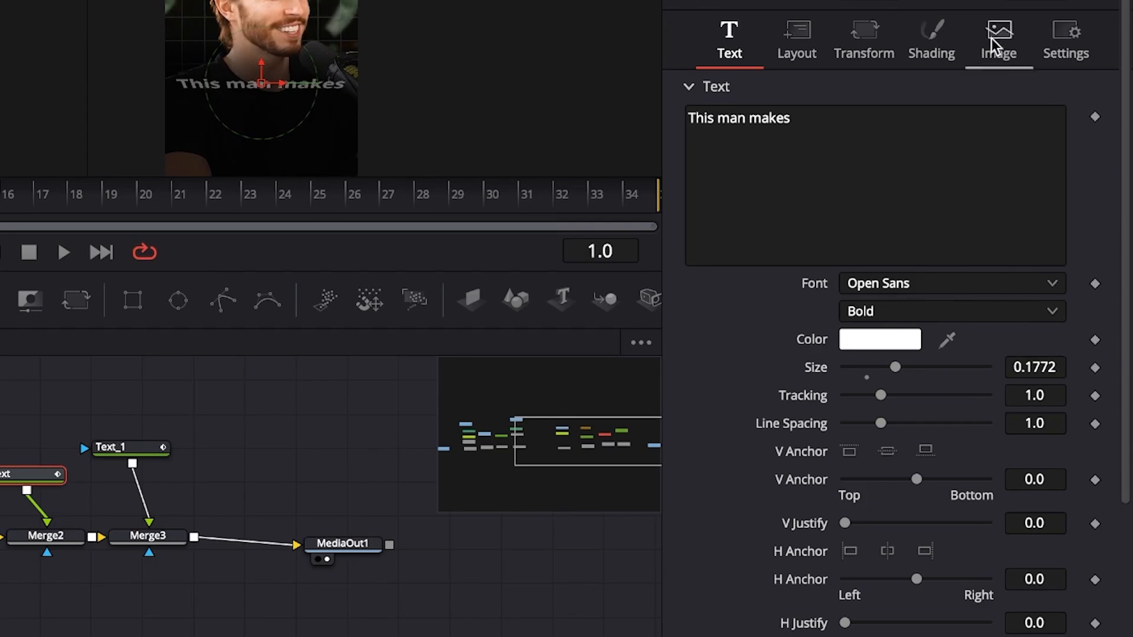
click(940, 45)
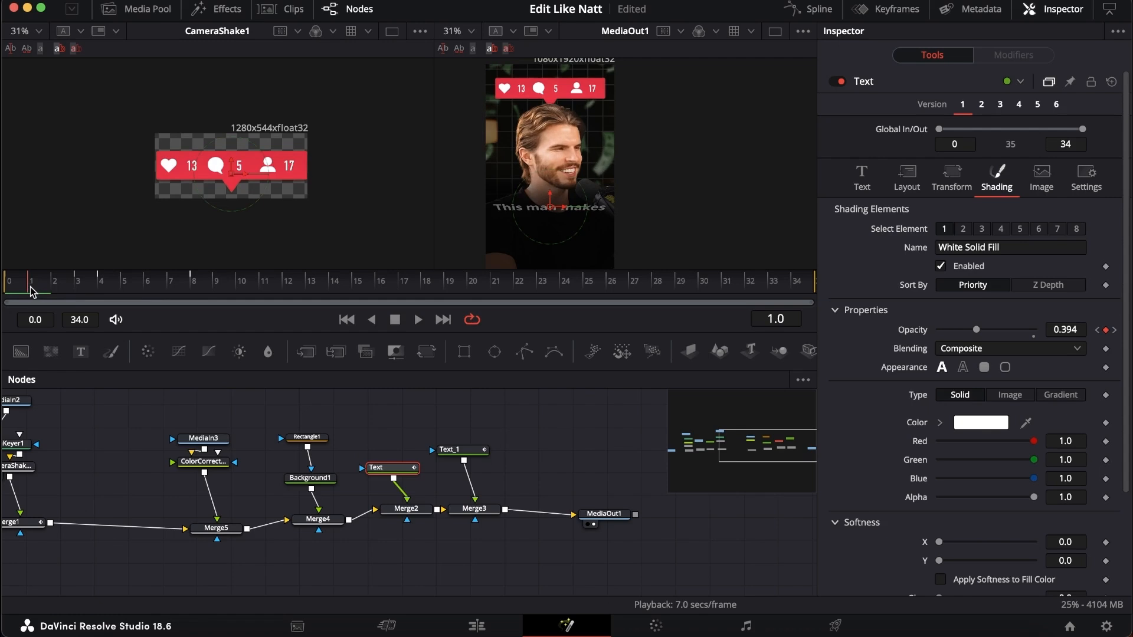
drag(33, 292, 95, 292)
click(27, 279)
key(Right)
key(Right)
key(Left)
key(Left)
- Open the Text node's Transform settings and check its Pivot Z and X rotation keyframes at frames 1, 3 and 4
click(955, 182)
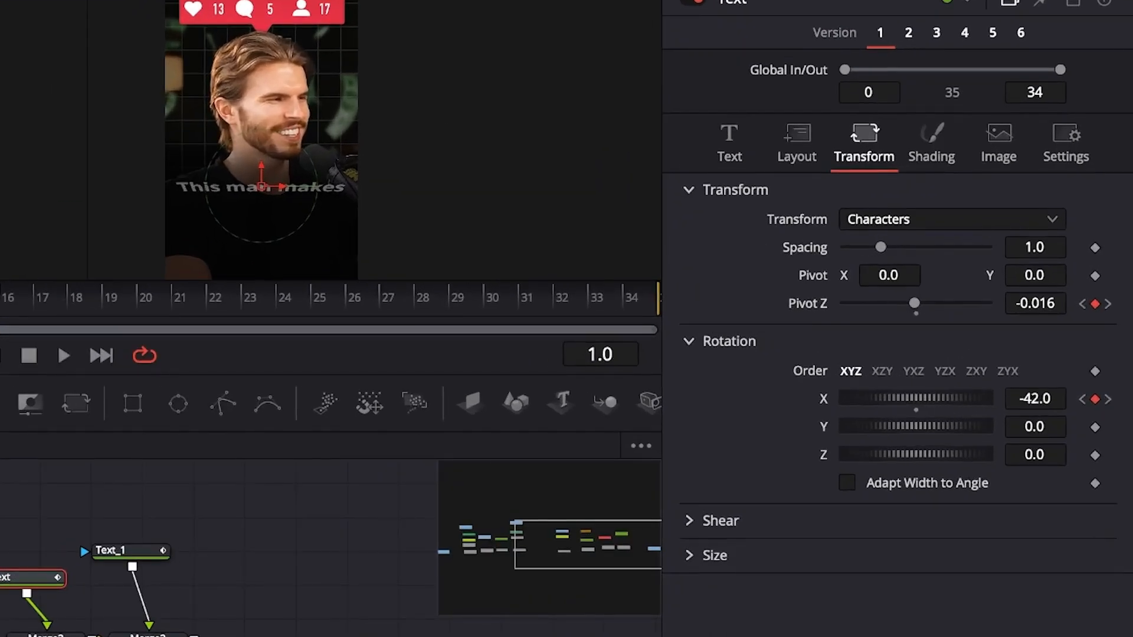
drag(30, 285, 77, 286)
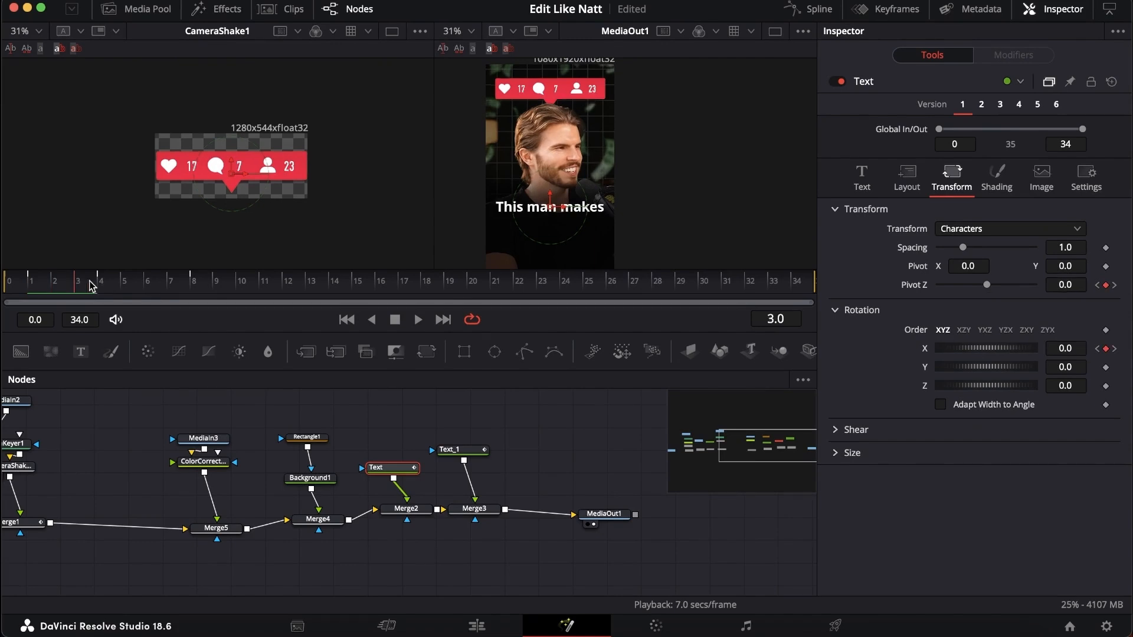
click(91, 287)
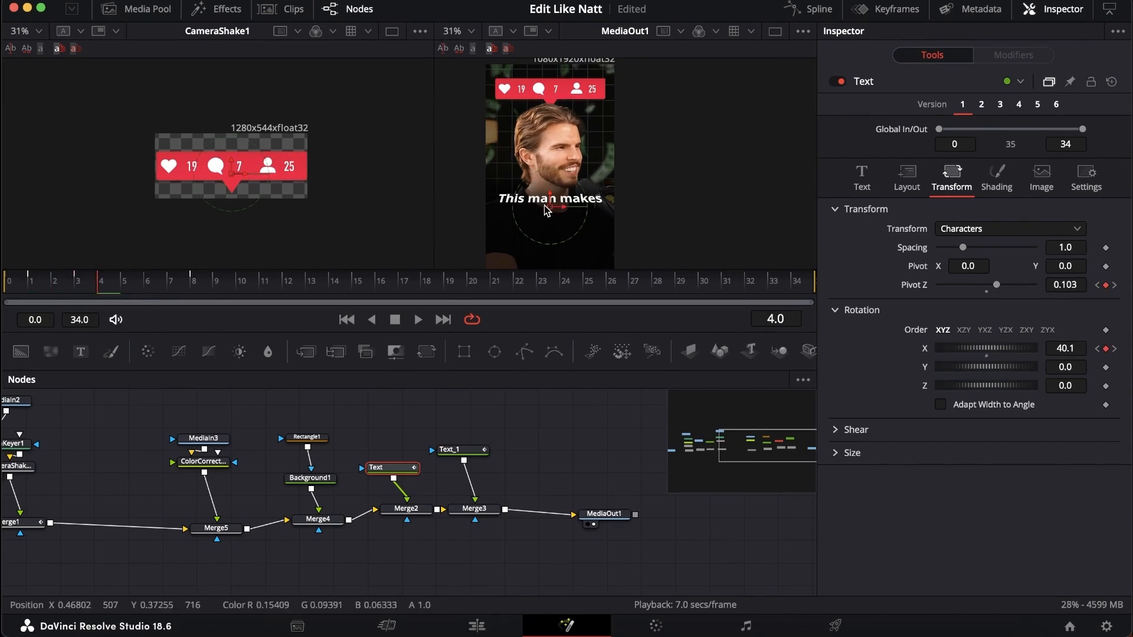
- Step and scrub through frames 1 to 8 to examine how the title's characters tilt and settle
key(Left)
key(Left)
key(Left)
key(Right)
key(Right)
key(Right)
key(Right)
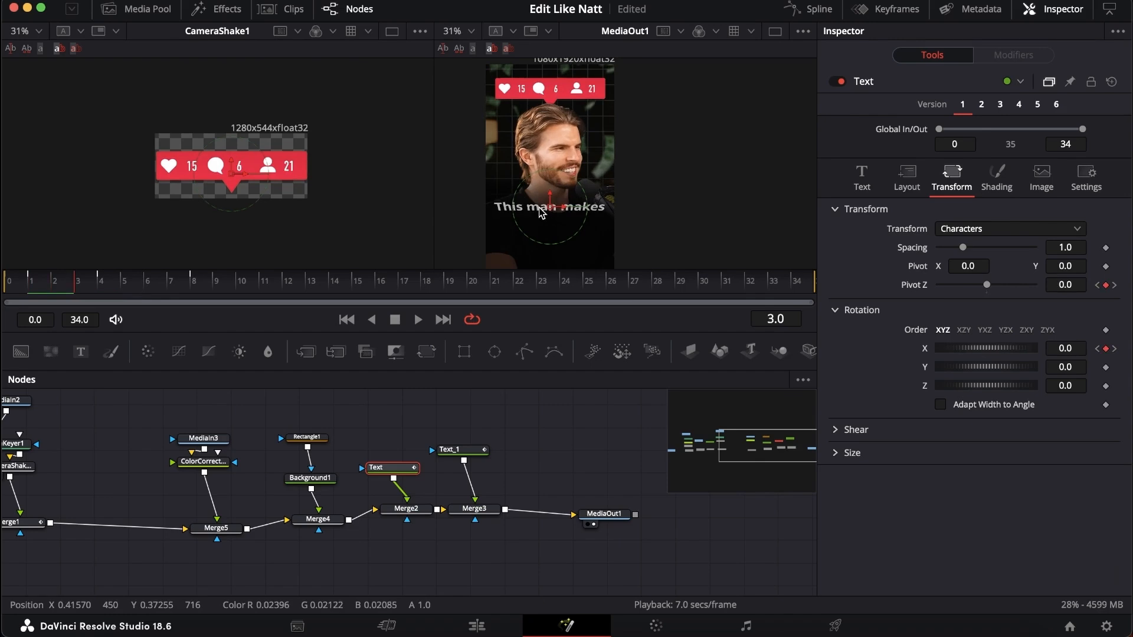
key(Right)
key(Right)
key(Right)
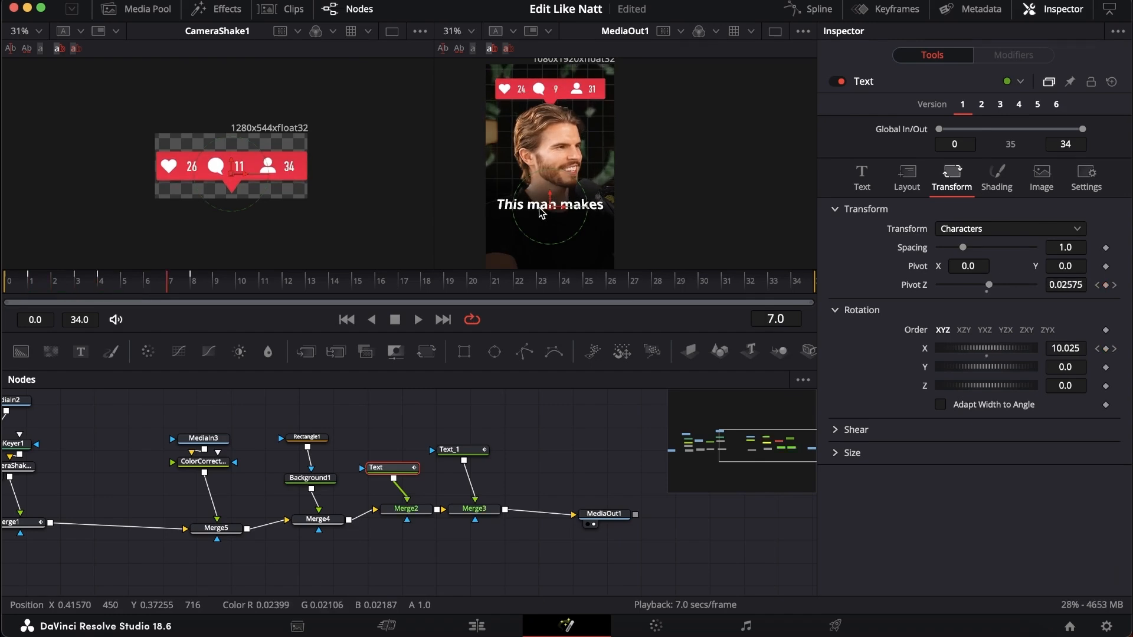
click(99, 283)
drag(106, 286, 201, 286)
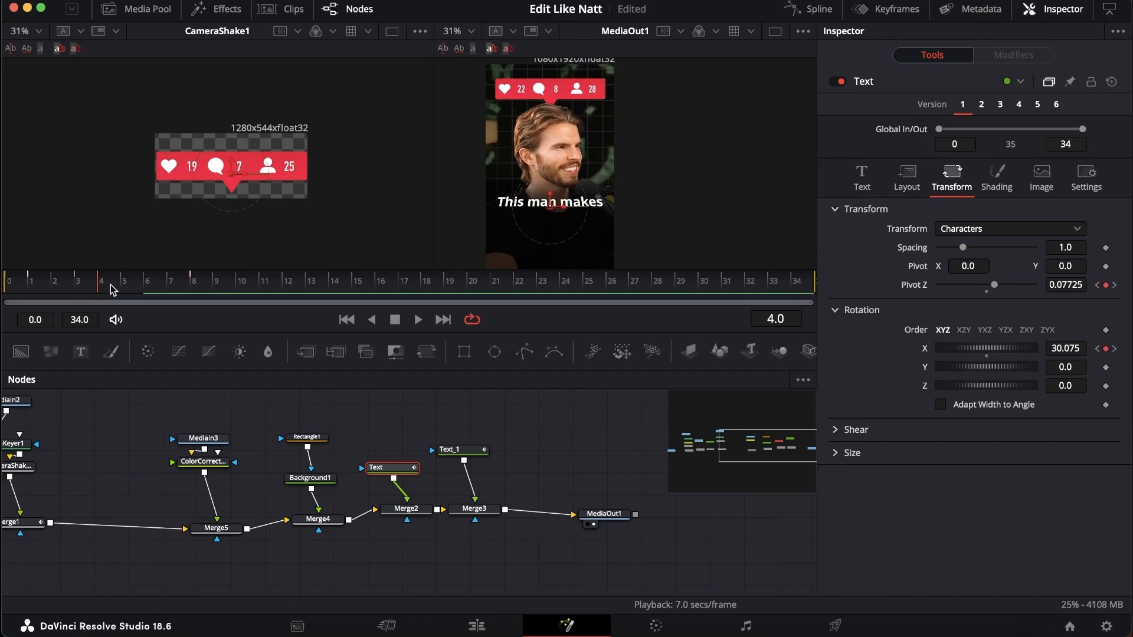
- Try adjusting the Text node's X rotation and Pivot Z at frame 8, and undo the changes
mouse_move(985, 348)
mouse_down()
mouse_move(1016, 352)
mouse_move(988, 351)
mouse_up()
drag(989, 285, 981, 285)
drag(1065, 285, 1073, 285)
key(super+z)
key(super+z)
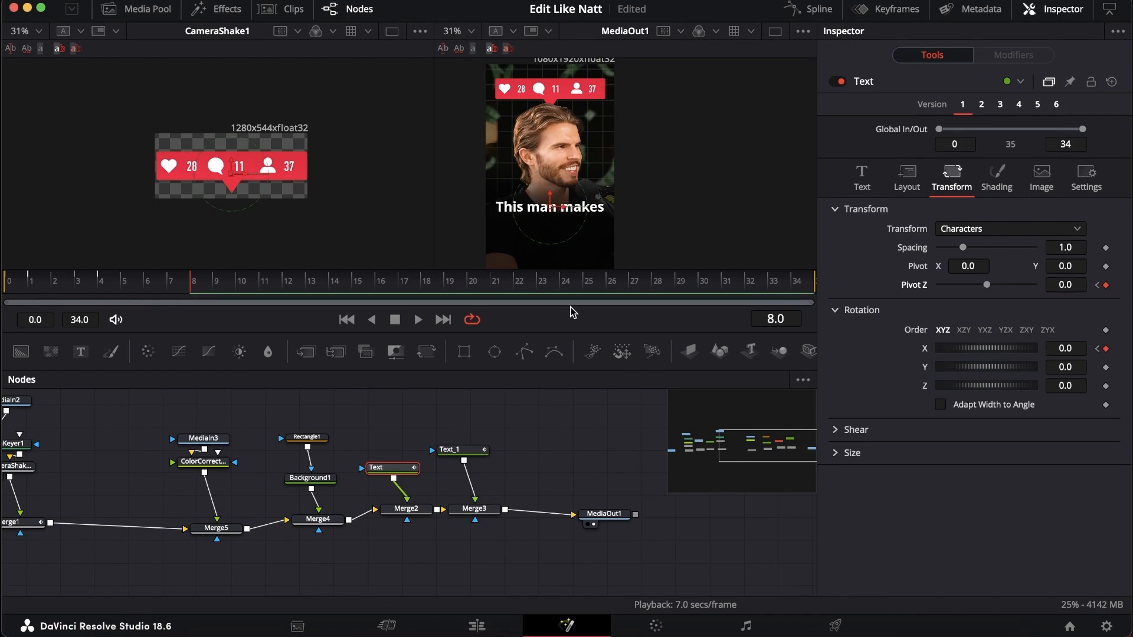
- Select the Text_1 node and scrub to frame 21 to review how the red "Everything viral" title animates in
drag(388, 467, 385, 461)
click(472, 450)
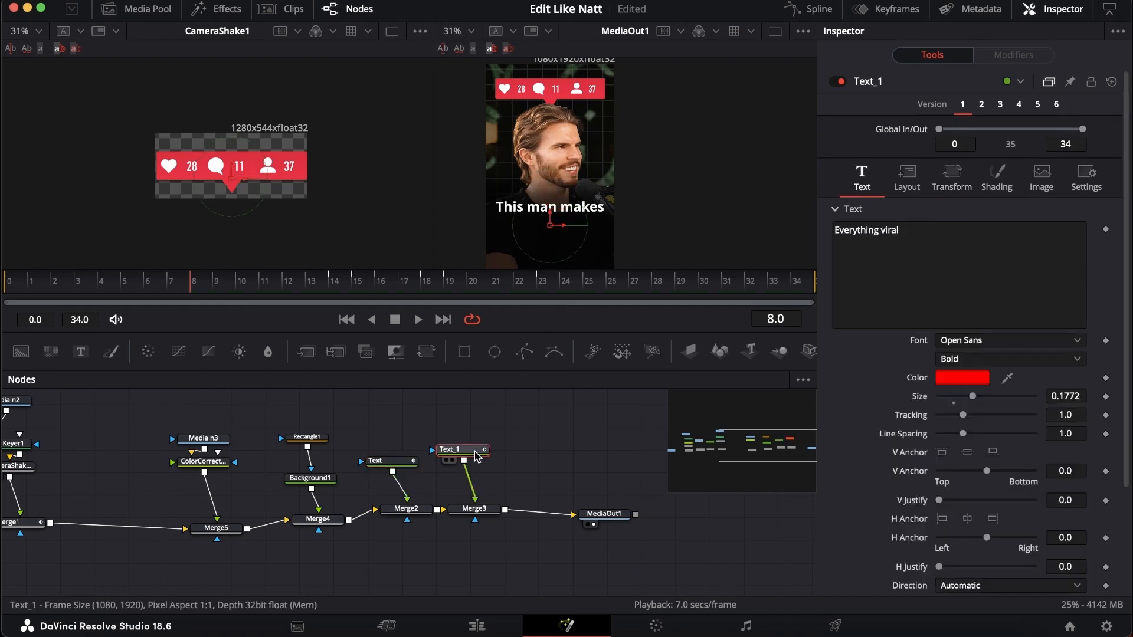
click(404, 466)
click(456, 450)
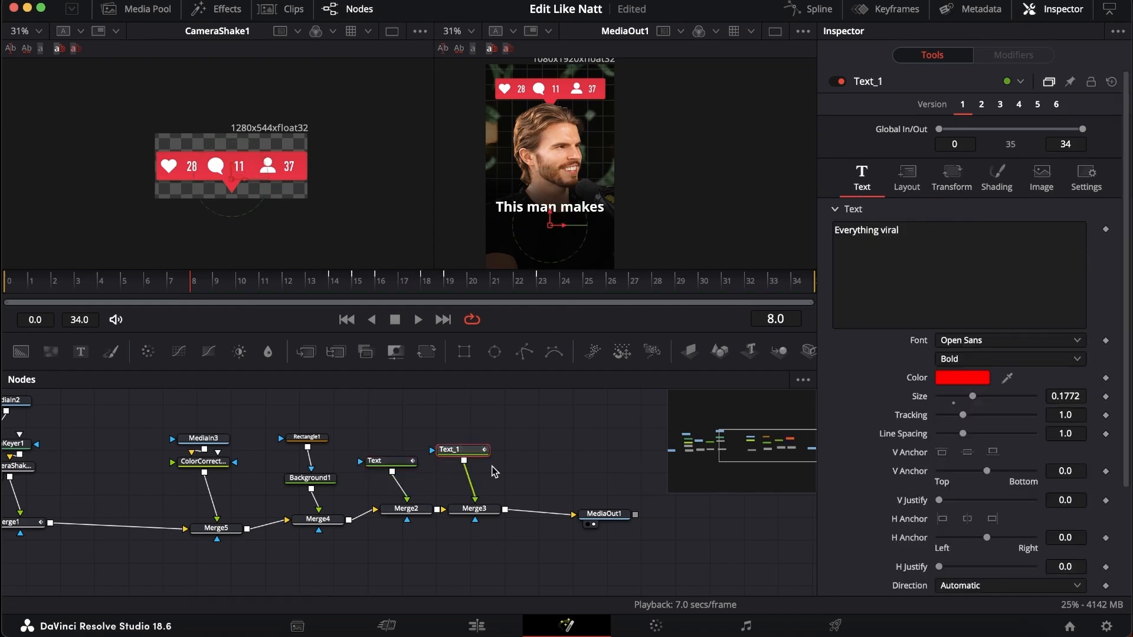
drag(323, 286, 497, 291)
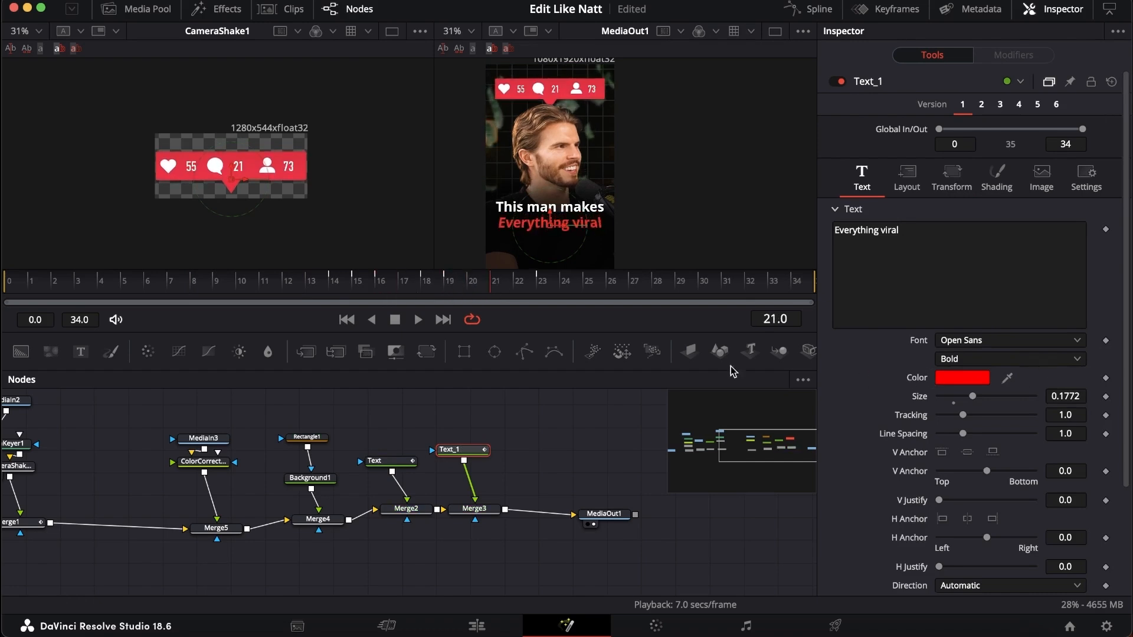
drag(331, 286, 495, 289)
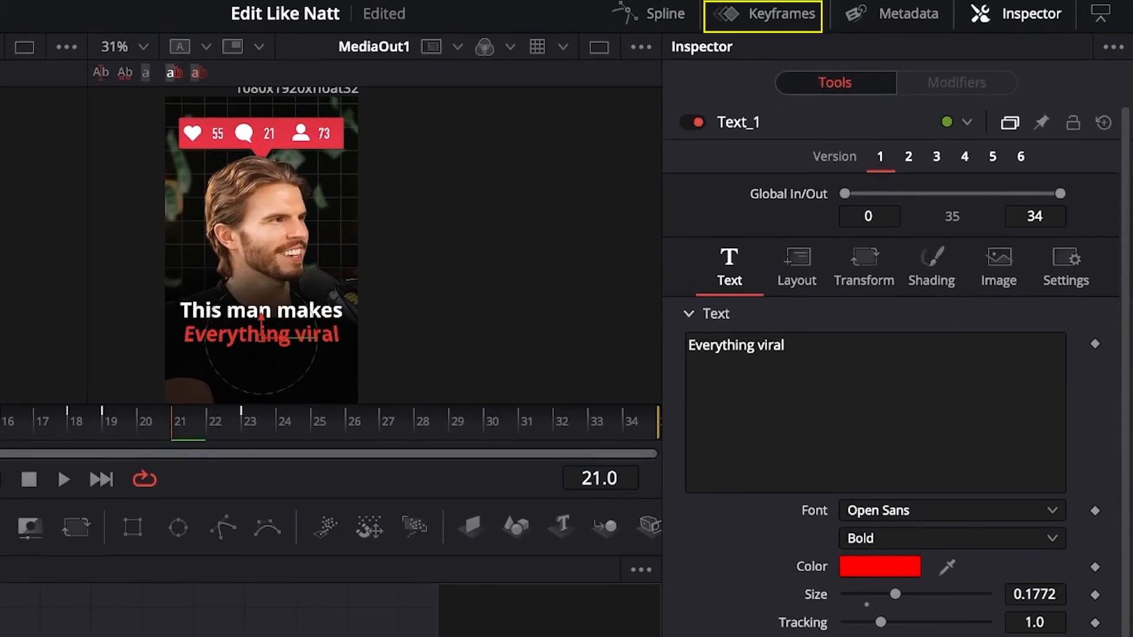
- Expand Text_1's keyframes, then open its Character Pivot Z, Character Angle X and Opacity 1 curves in the Spline editor
click(778, 13)
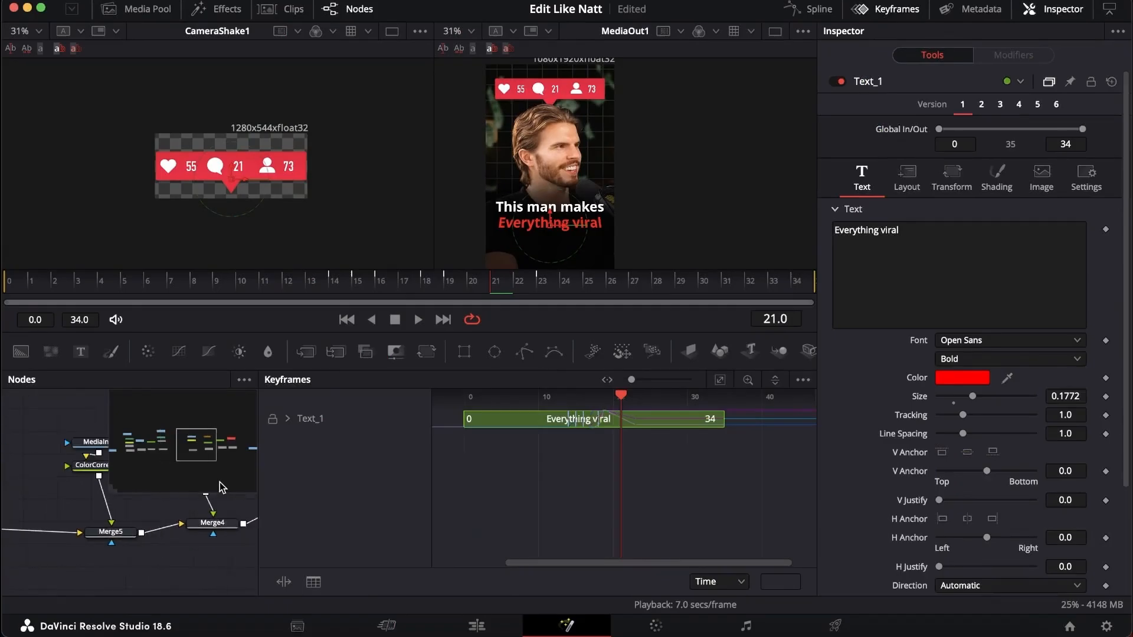
scroll(219, 482, right, 5)
click(289, 419)
click(289, 418)
click(289, 419)
drag(691, 496, 509, 442)
drag(573, 459, 519, 465)
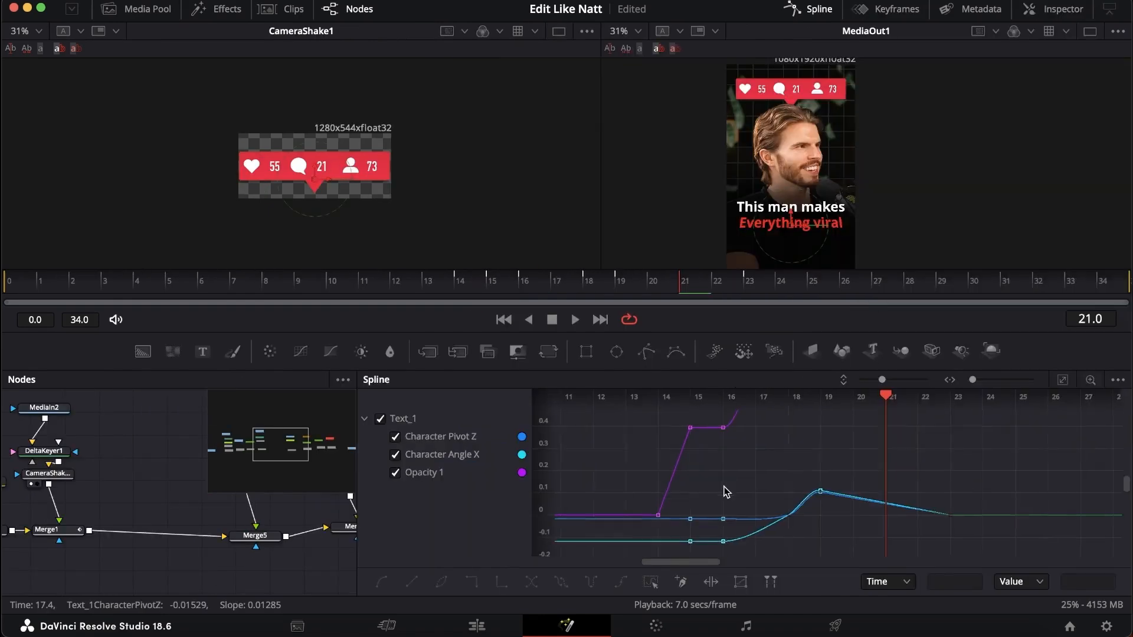
- Examine Text_1's animation curves, select the smoothed rise of the Opacity 1 curve, check its ease values, and close the Spline editor
scroll(726, 493, down, 3)
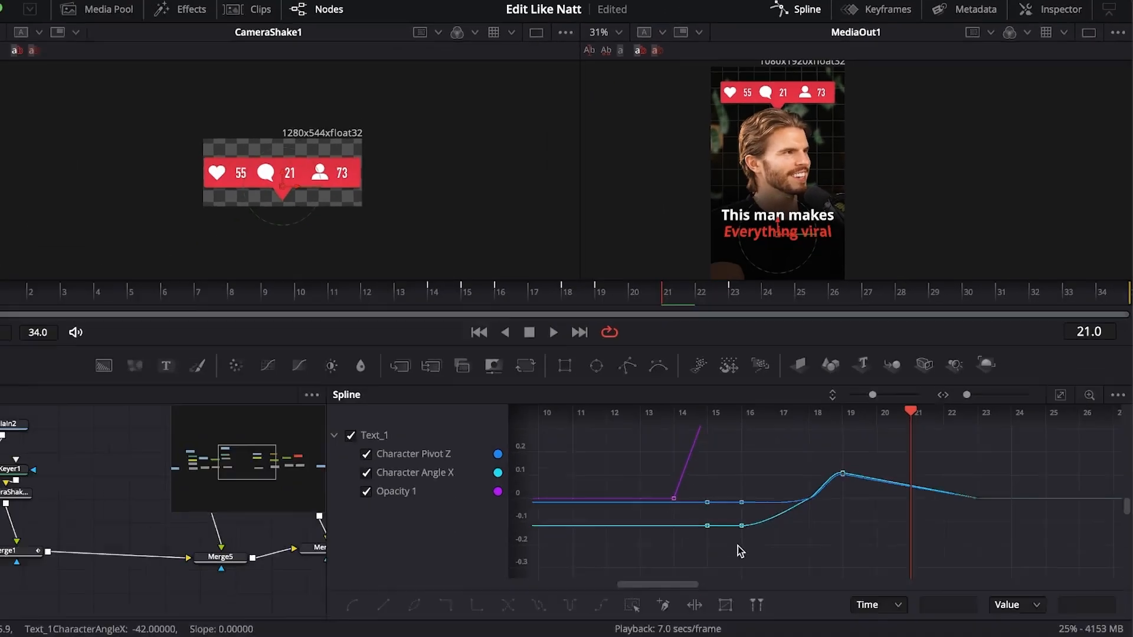
drag(738, 546, 857, 444)
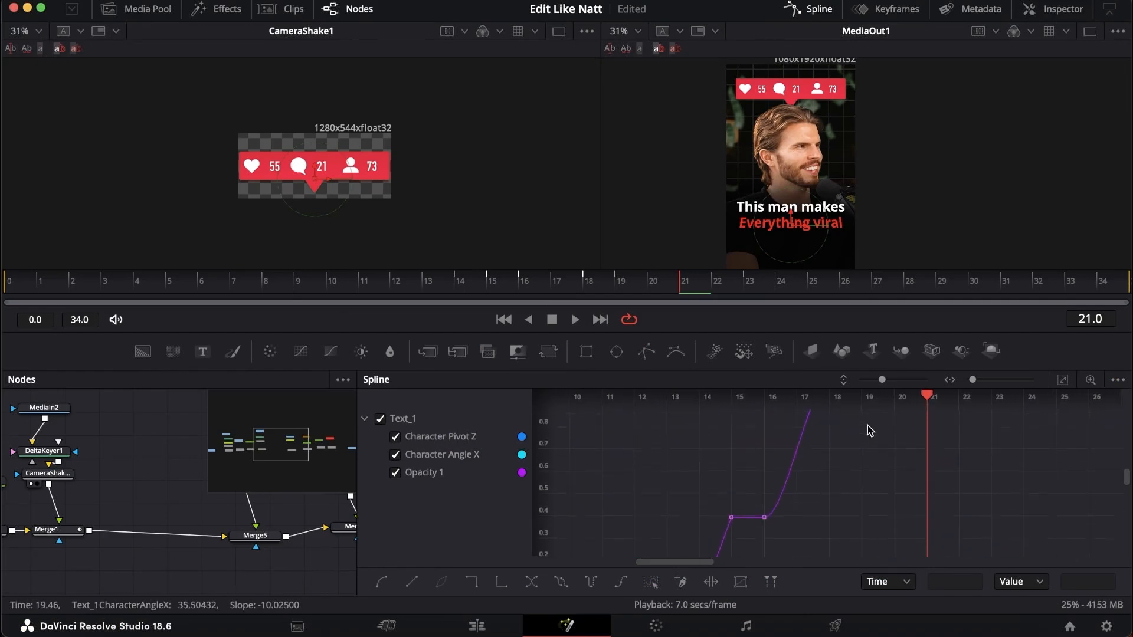
scroll(868, 431, up, 3)
scroll(867, 431, down, 2)
drag(739, 412, 774, 458)
scroll(786, 549, down, 1)
drag(786, 554, 893, 389)
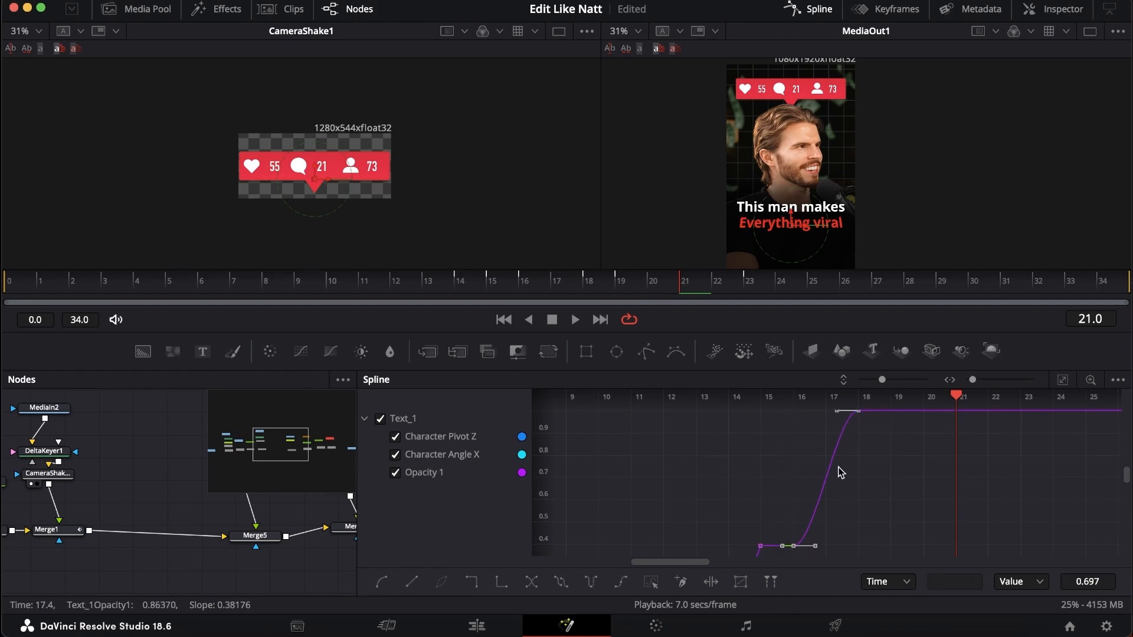
key(t)
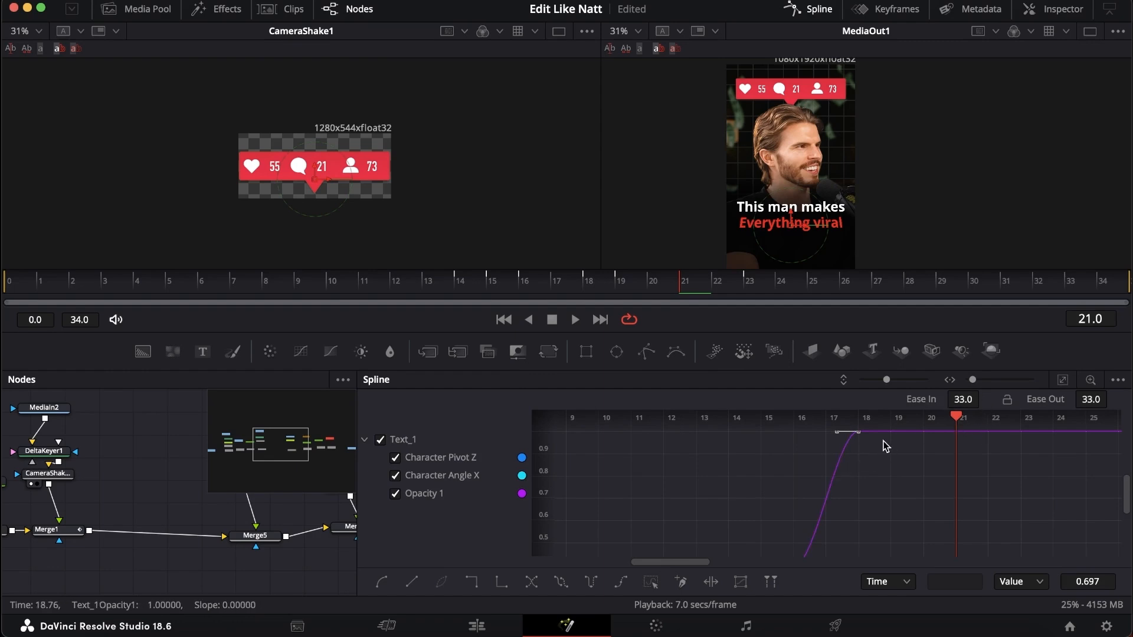
key(t)
click(810, 10)
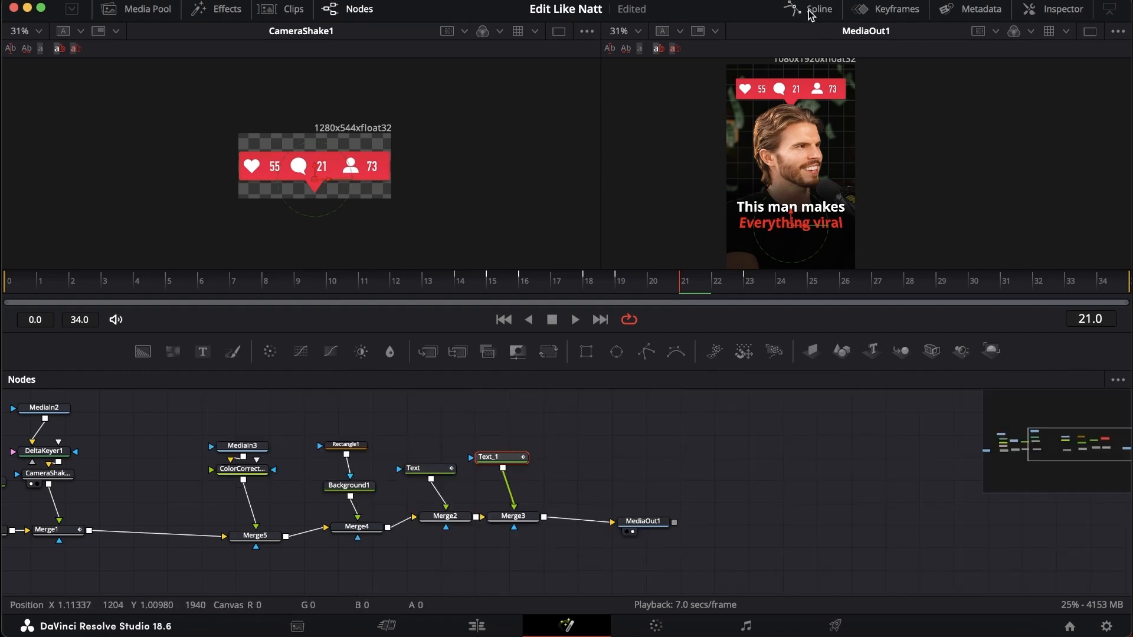
- Return to the Edit page, place the playhead at 01:00:02:07 over the second adjustment clip, and open it in Fusion
scroll(639, 490, left, 10)
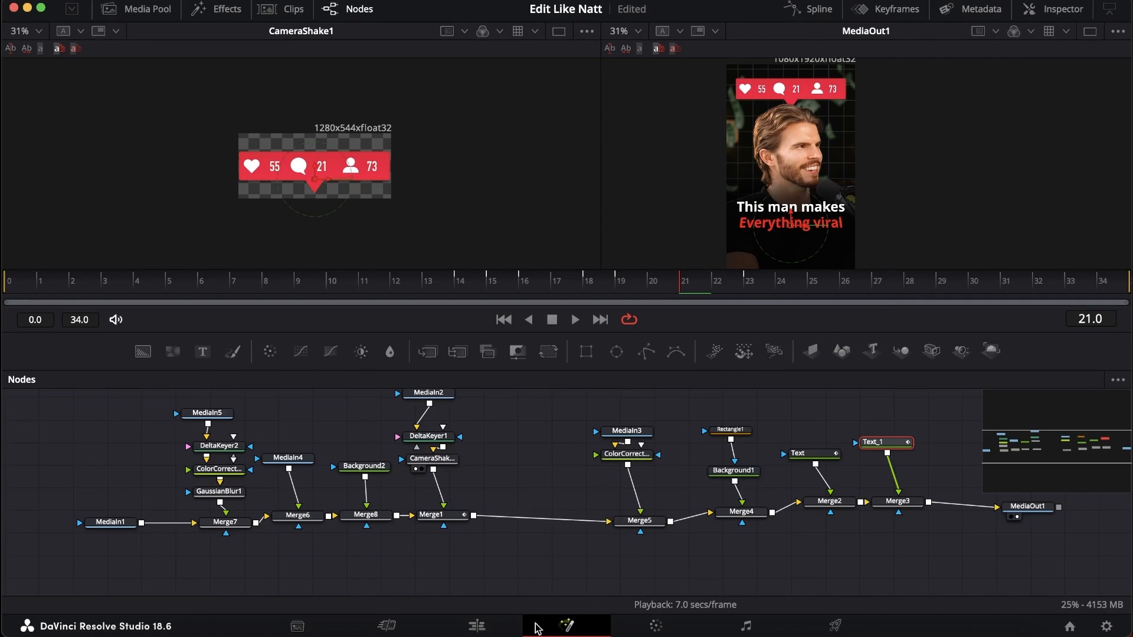
click(476, 625)
drag(549, 450, 557, 450)
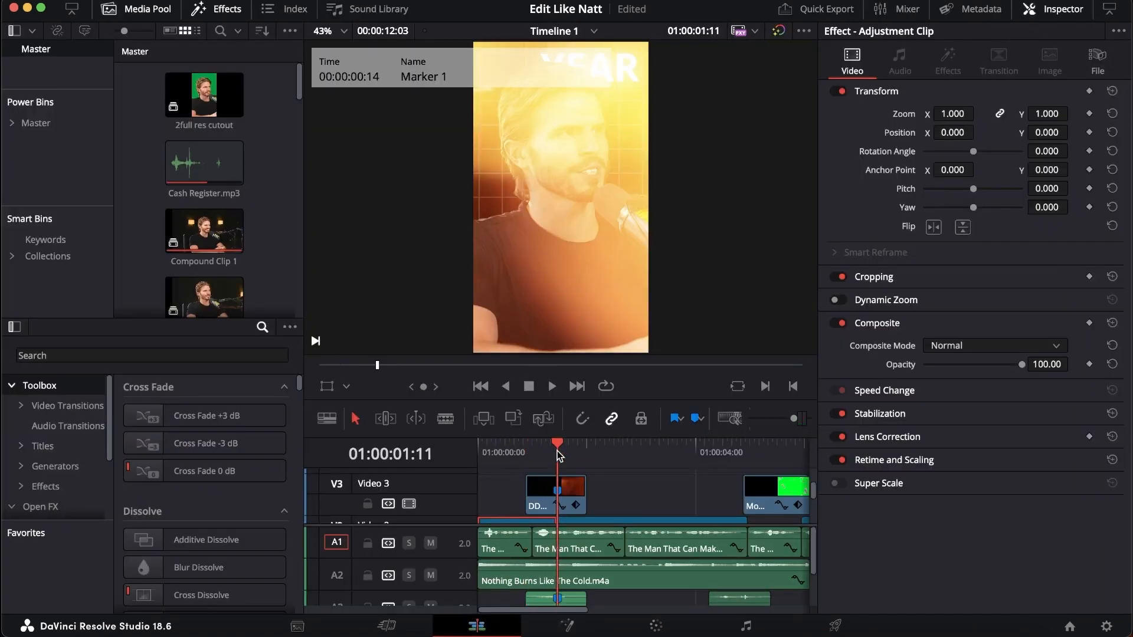
click(602, 460)
scroll(614, 481, down, 3)
scroll(616, 482, up, 2)
scroll(616, 482, down, 2)
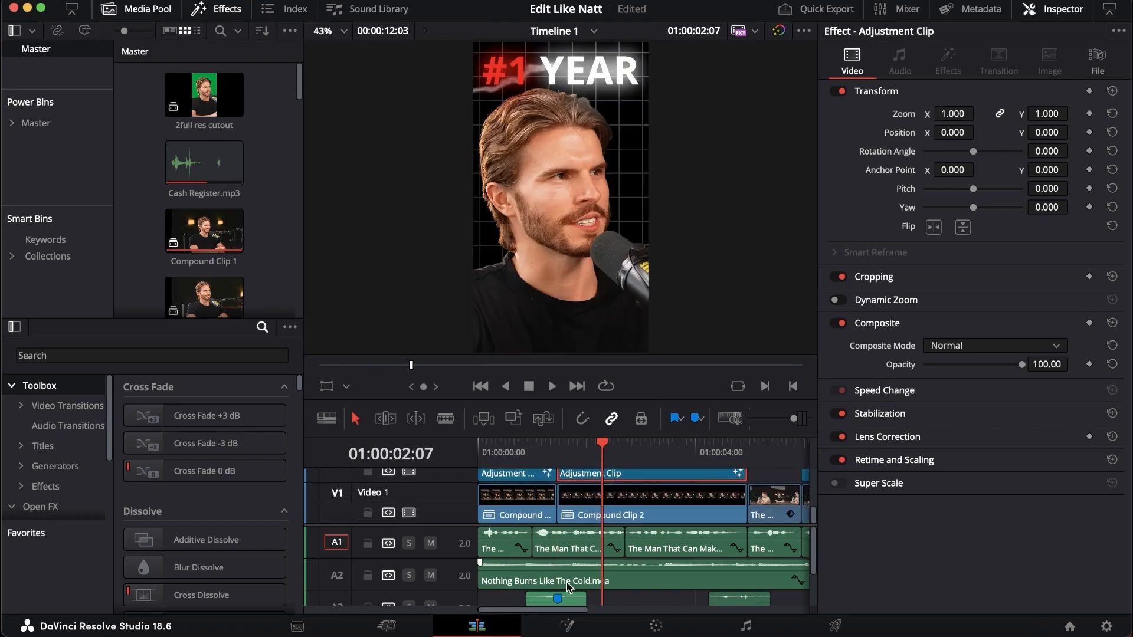
click(568, 625)
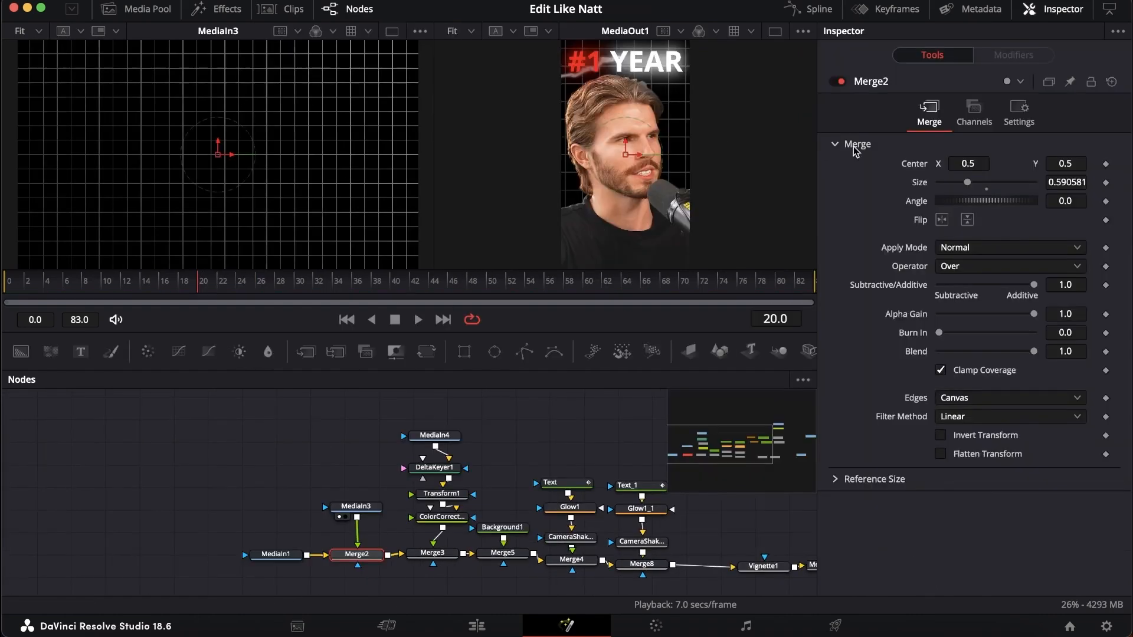
- Preview the MediaIn4 green-screen line clip and scrub to frame 56 to see the line grow
click(433, 440)
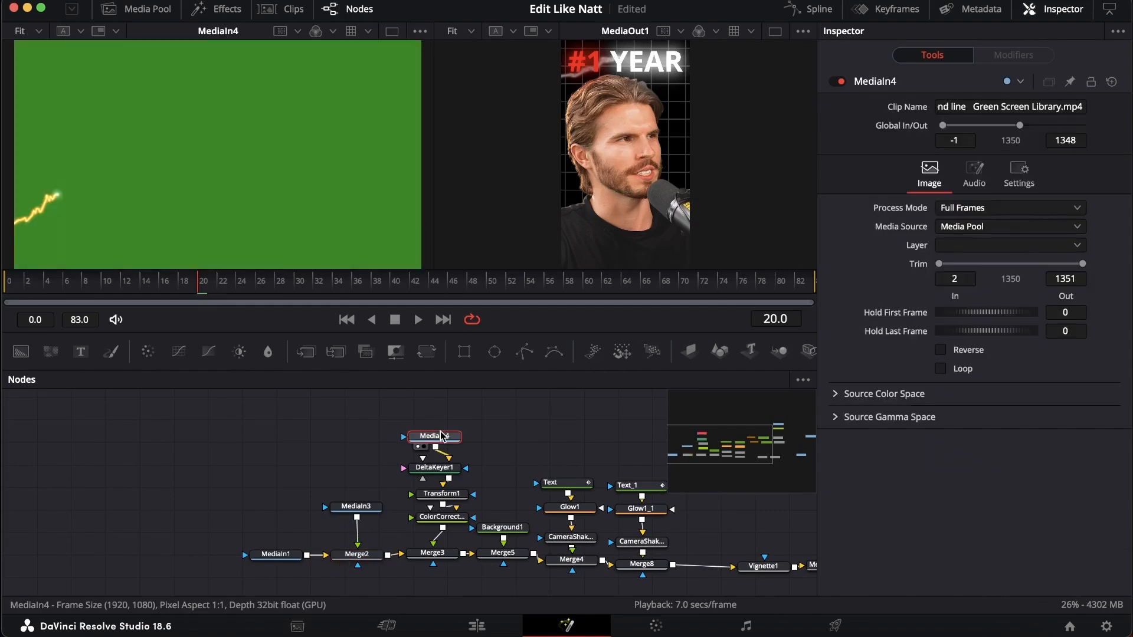
key(space)
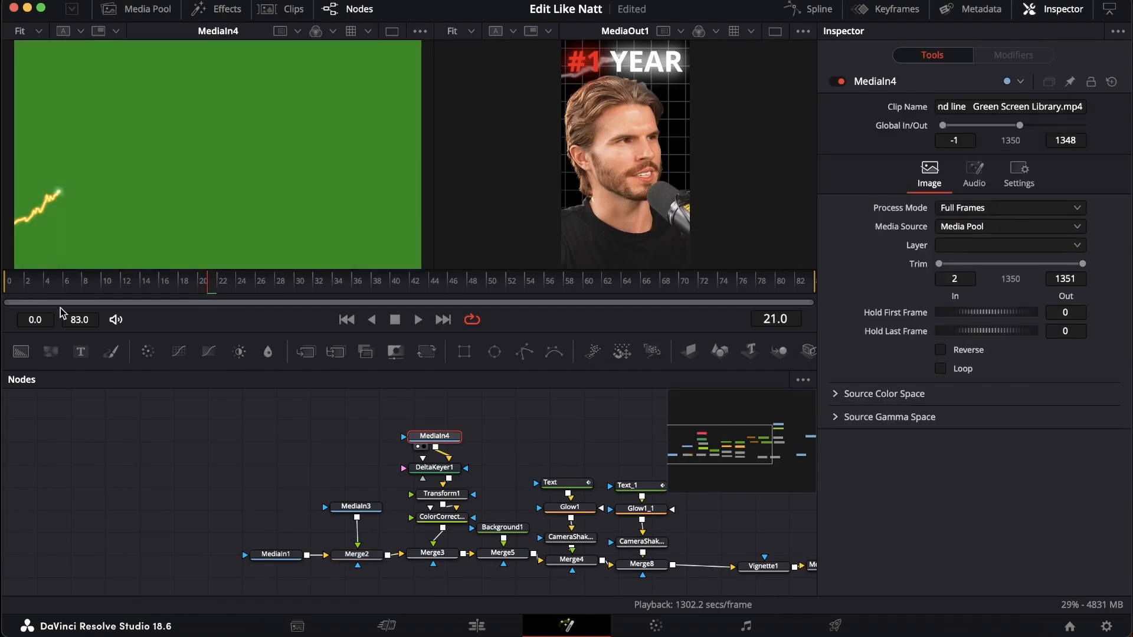
drag(38, 283, 547, 287)
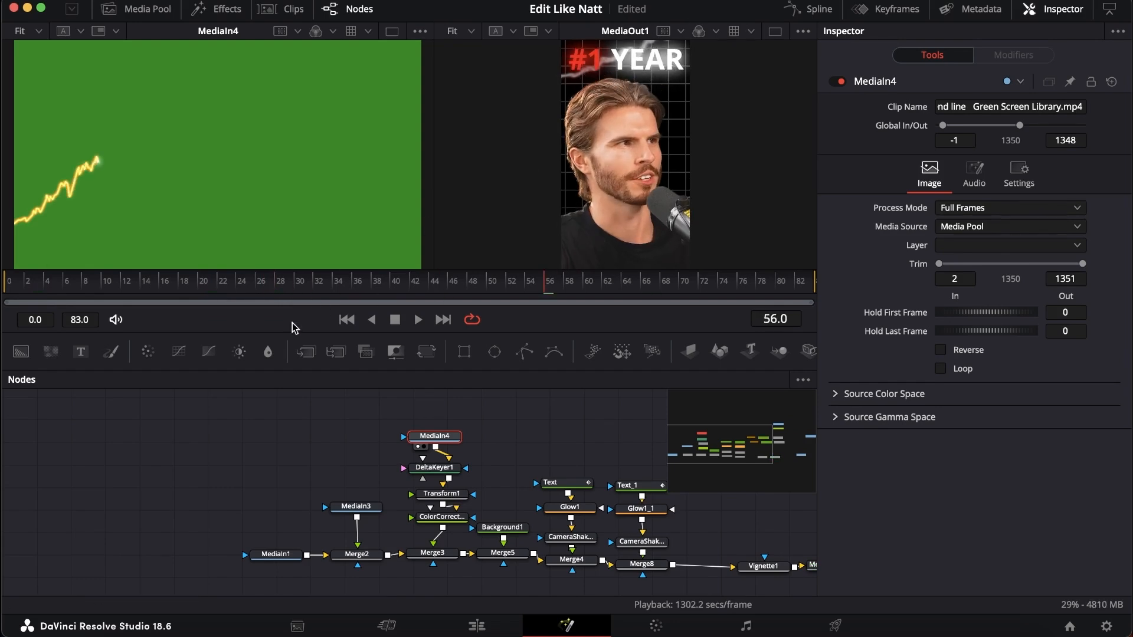
- Preview the DeltaKeyer1 and Transform1 node outputs to examine how the line is keyed and stretched
click(444, 469)
key(1)
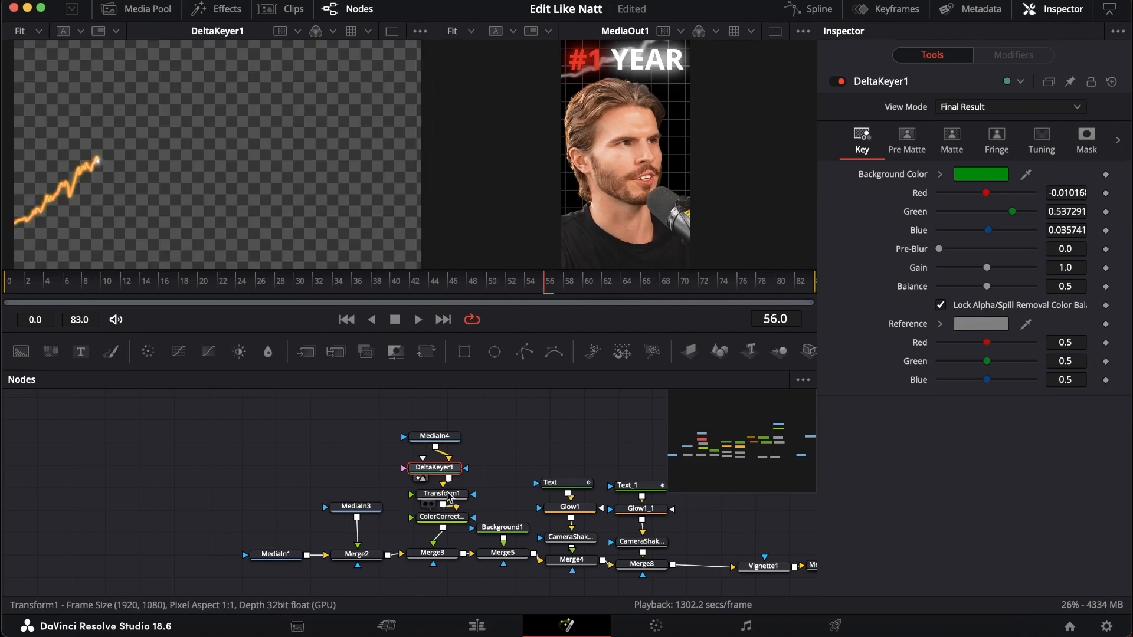
click(446, 497)
key(1)
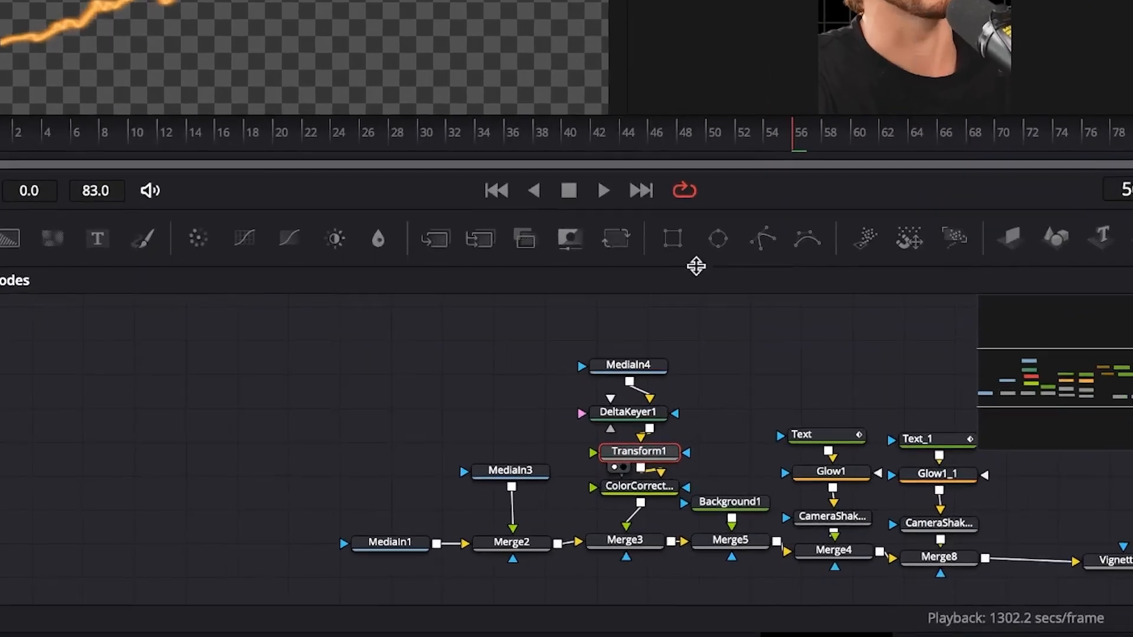
- Try a stand-alone standard Transform node, delete it, and look up "transf" in the tool list without adding a tool
drag(426, 352, 345, 421)
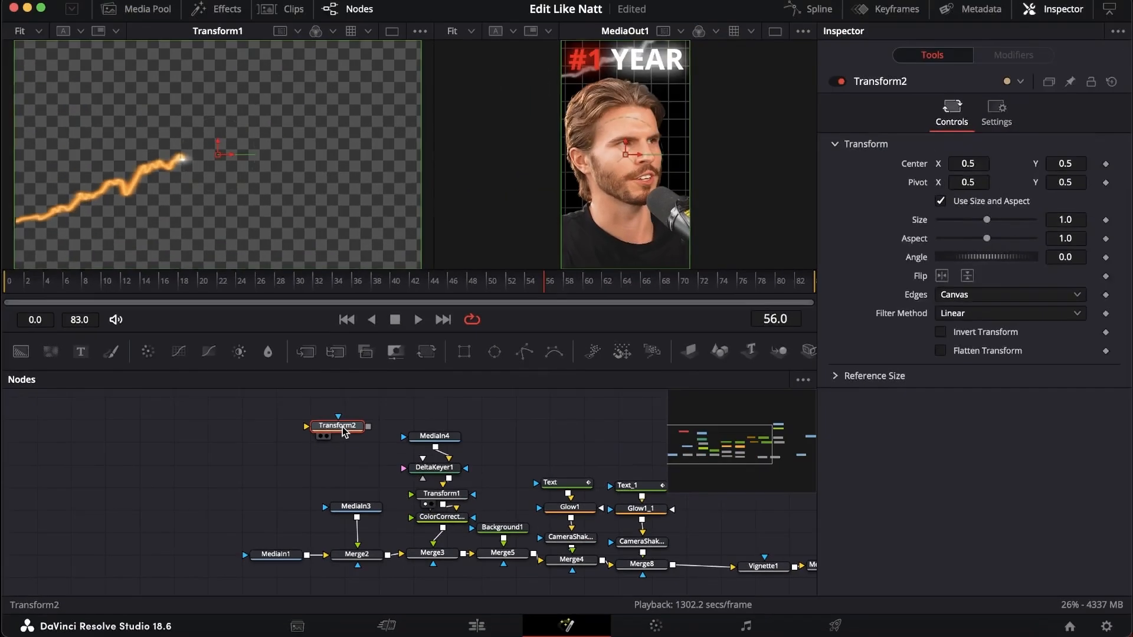
key(Delete)
key(shift+space)
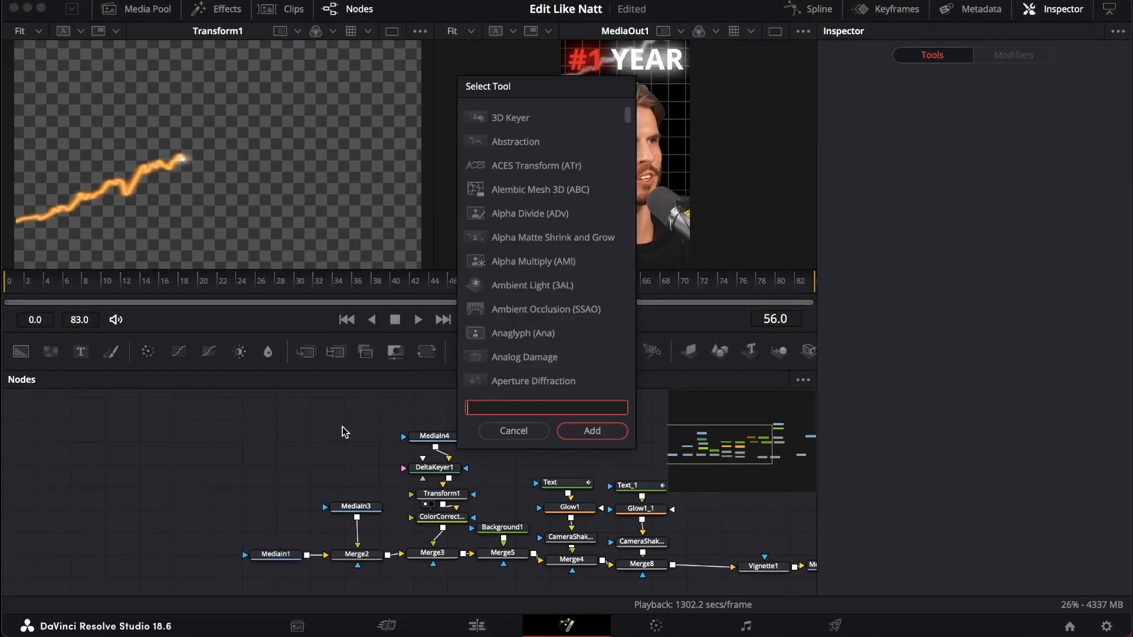
text(transf)
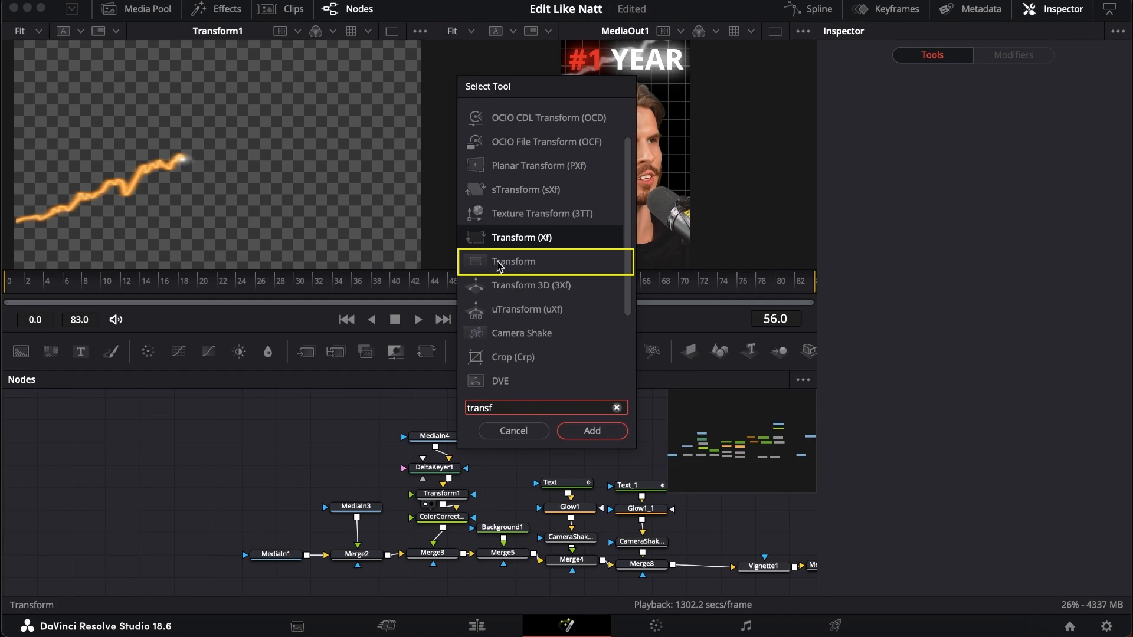
click(513, 431)
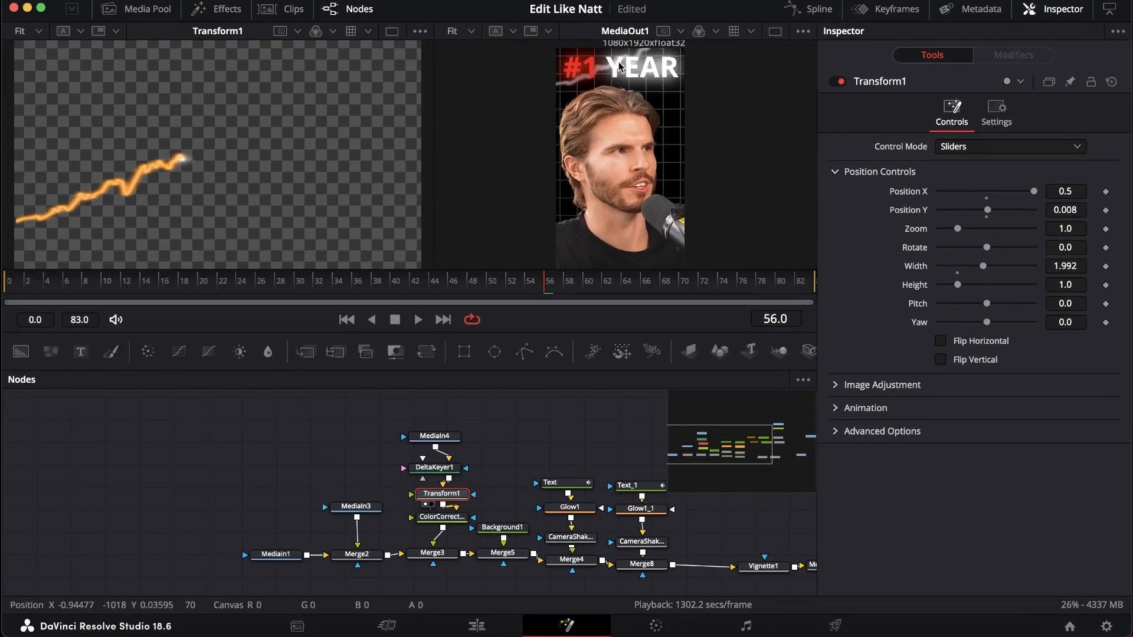
- Preview the ColorCorrector1, Merge3 and Background1 nodes in turn and check their settings
click(442, 516)
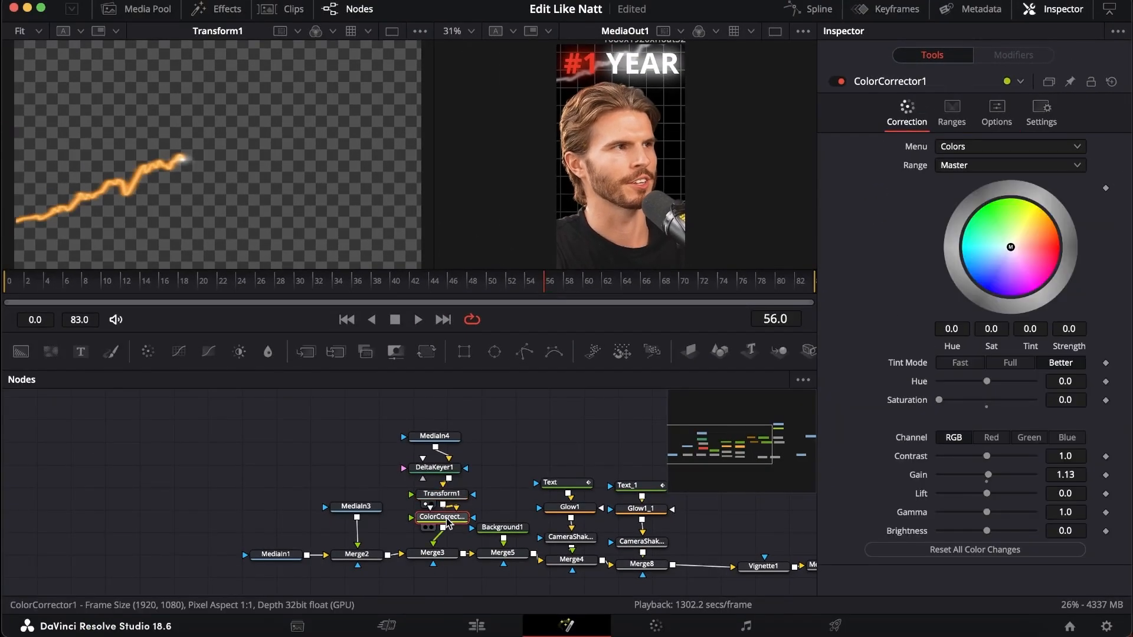
key(1)
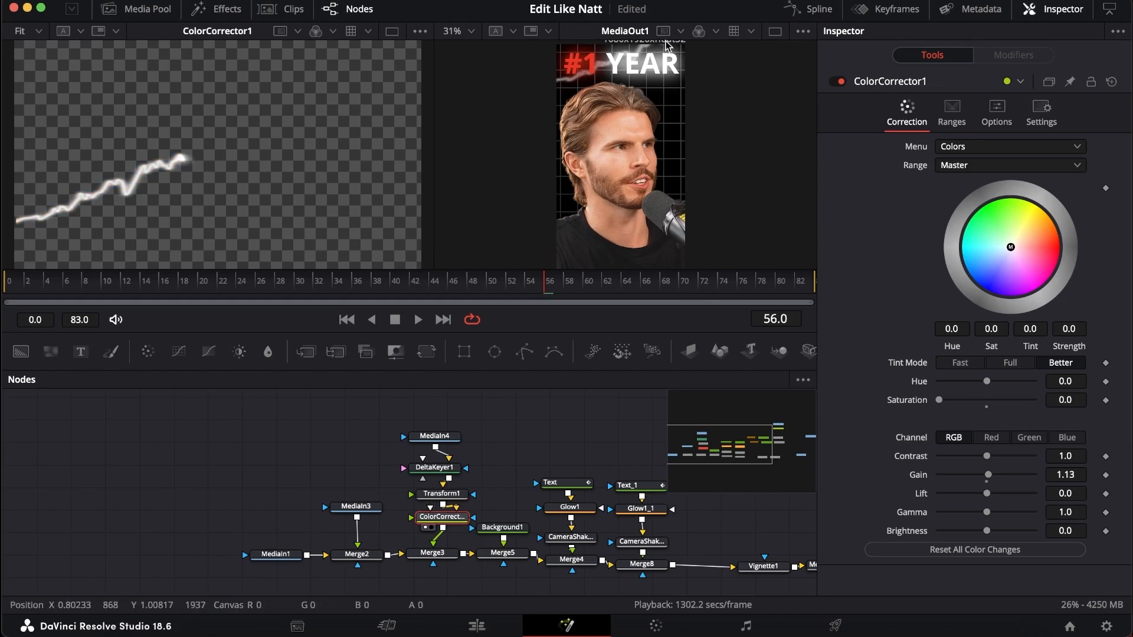
click(432, 553)
key(1)
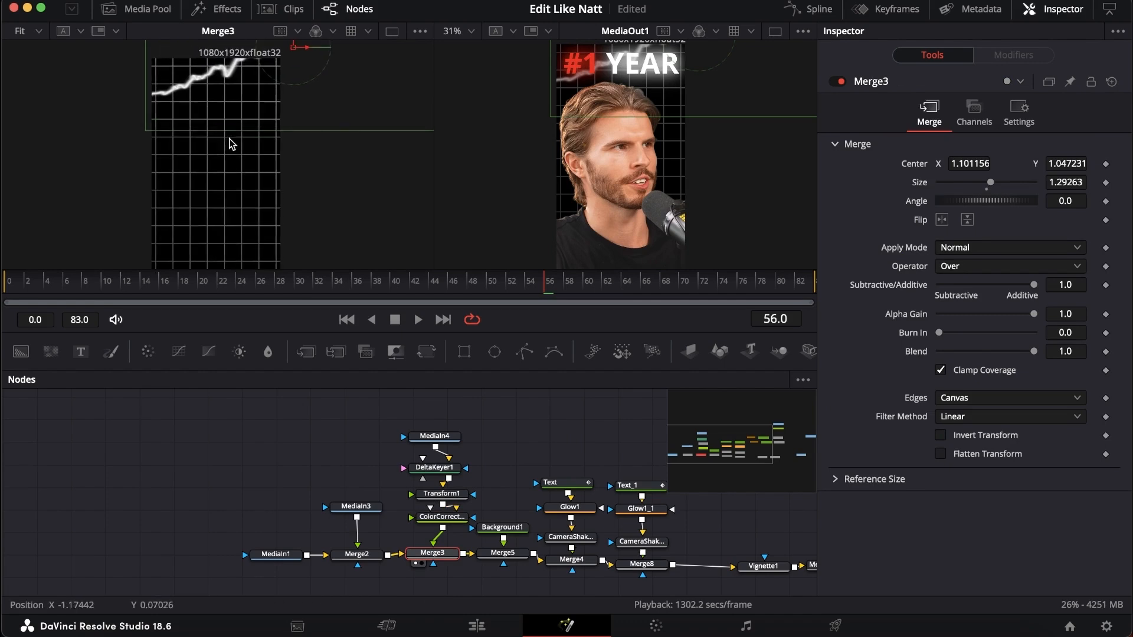
click(507, 528)
key(1)
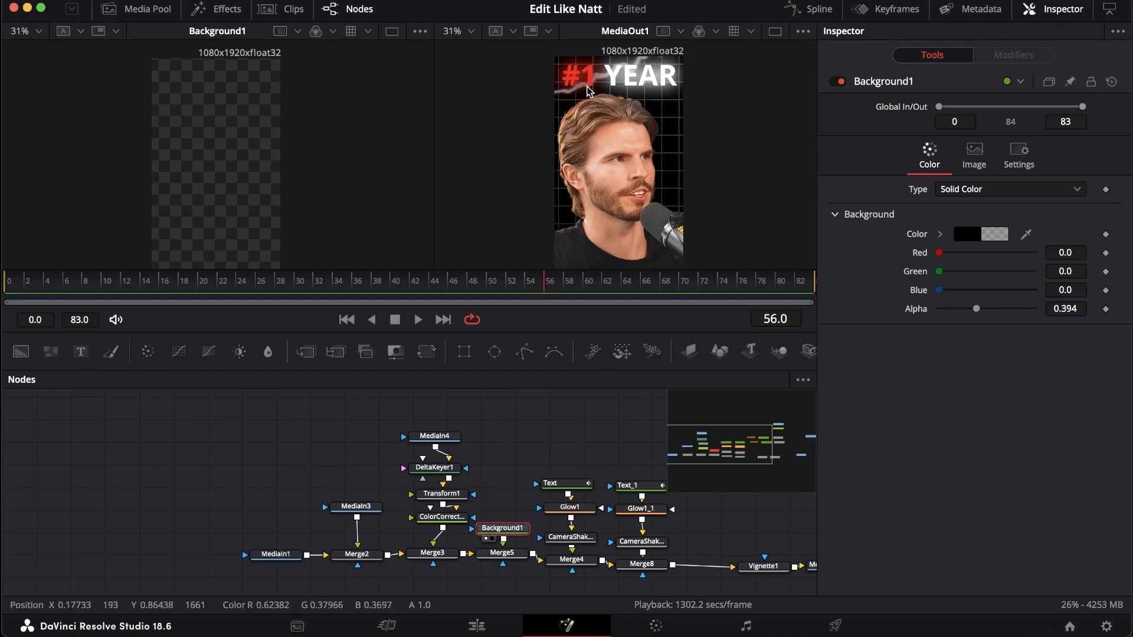
- Preview the "#1 YEAR" Text node at frame 50, then check the Glow1 and CameraShake1 settings that follow it
click(570, 484)
key(1)
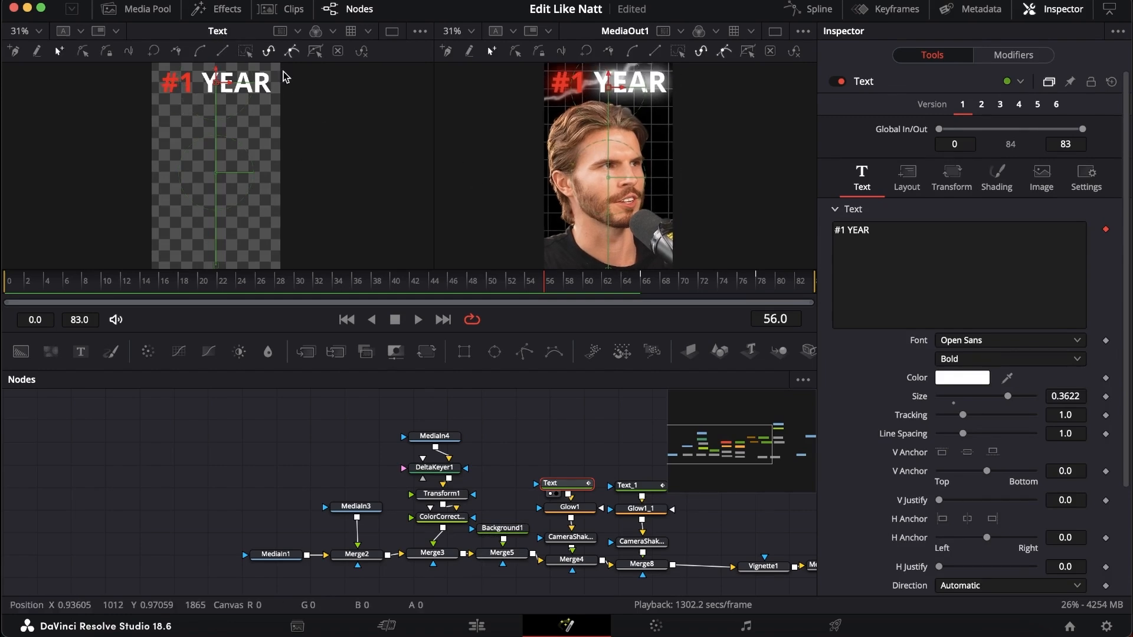
click(486, 281)
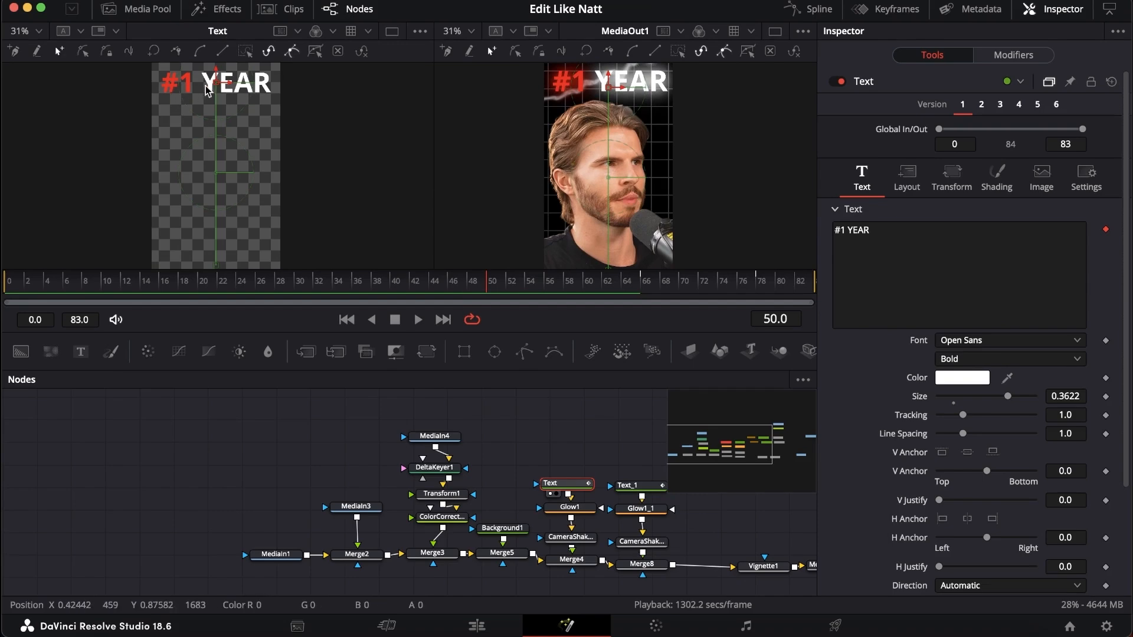
key(1)
click(578, 511)
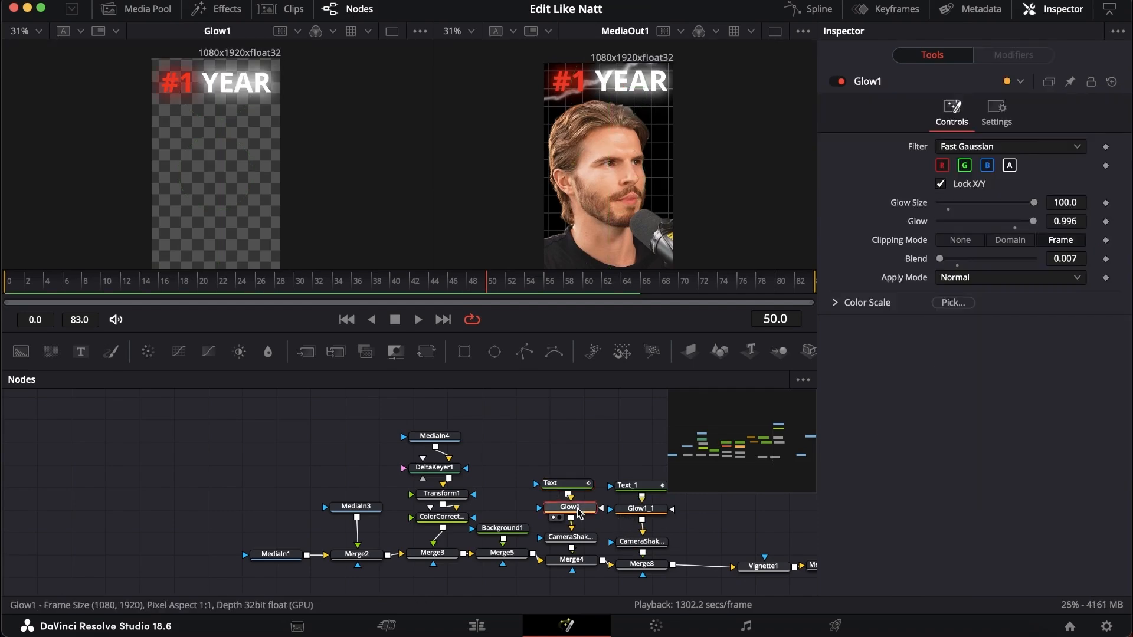
click(576, 538)
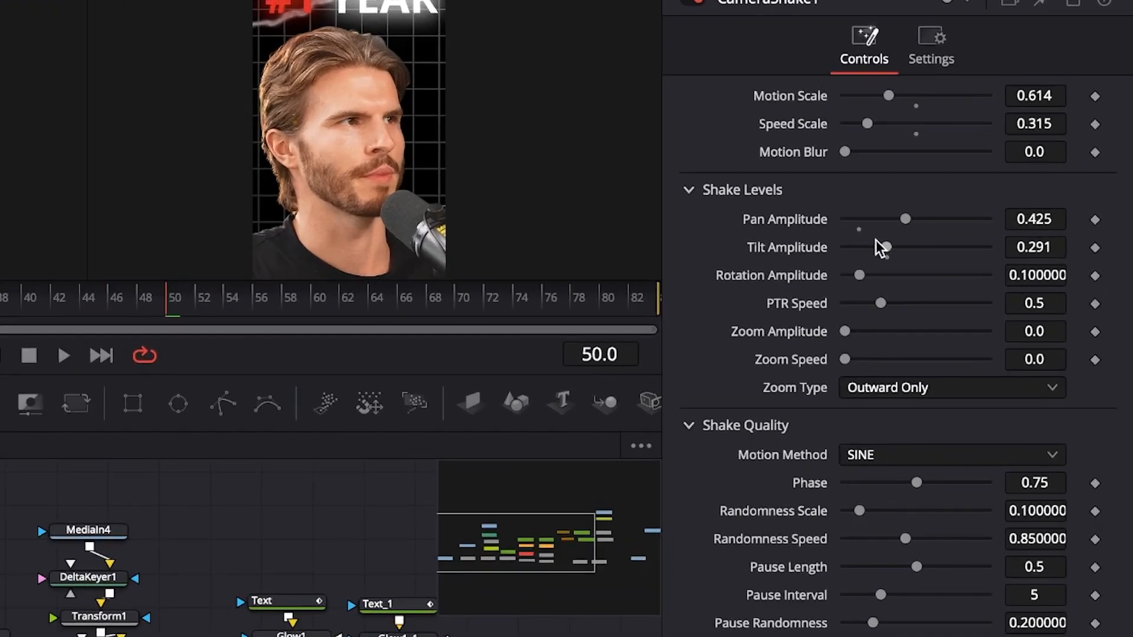
- Scrub to frame 66 and open the Text node's Layout settings to check its Center keyframe
drag(357, 281, 591, 283)
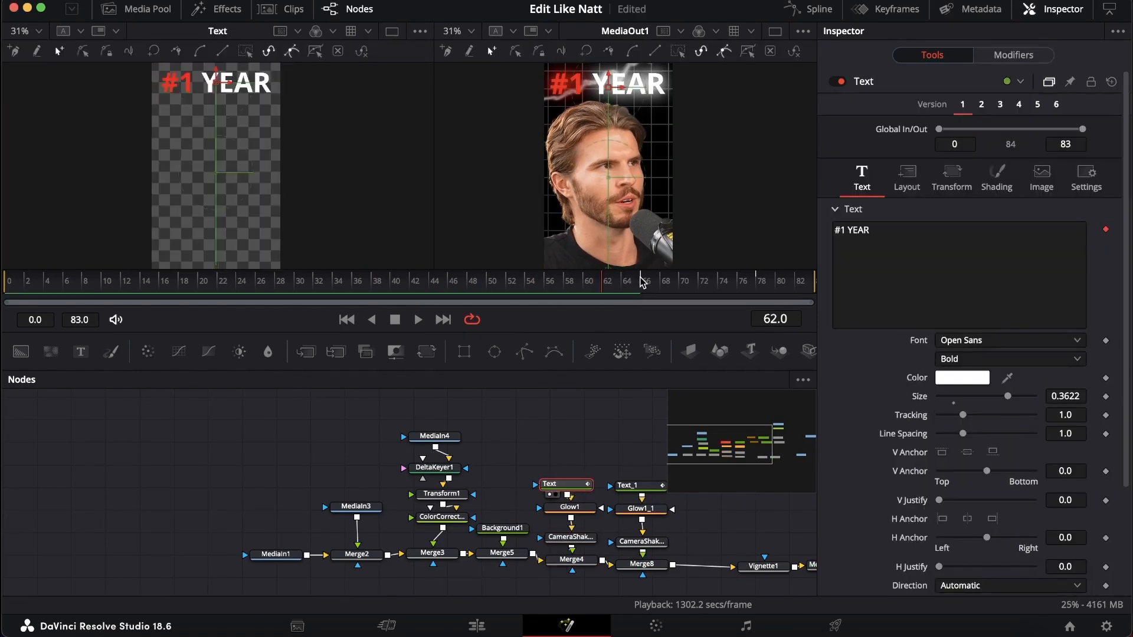
mouse_move(646, 282)
mouse_down()
mouse_move(759, 285)
mouse_move(650, 296)
mouse_up()
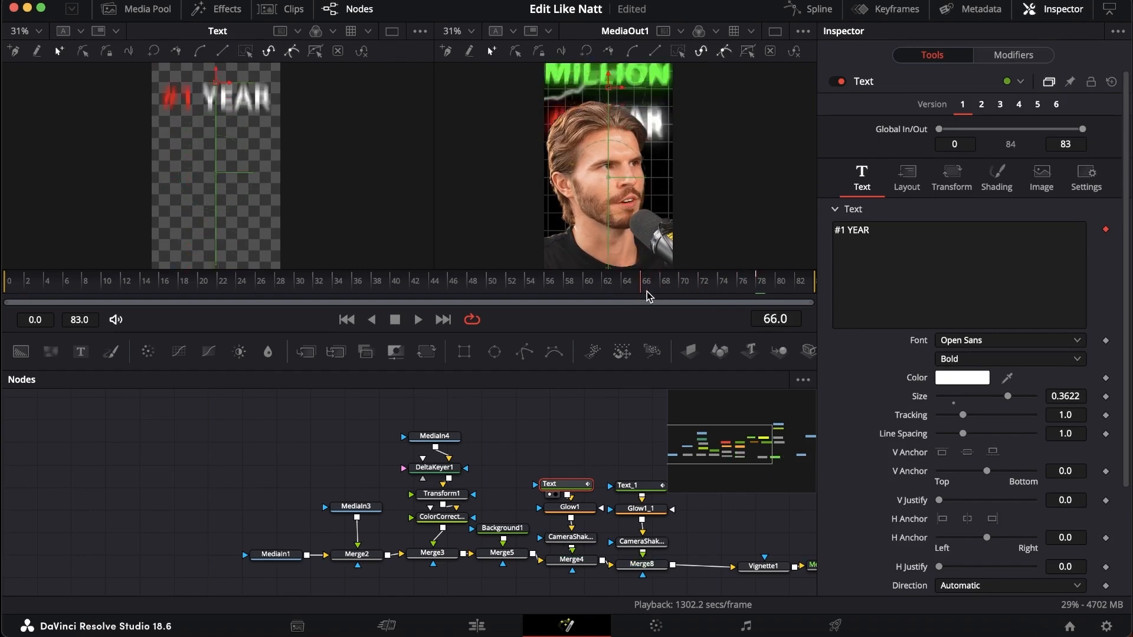
click(909, 174)
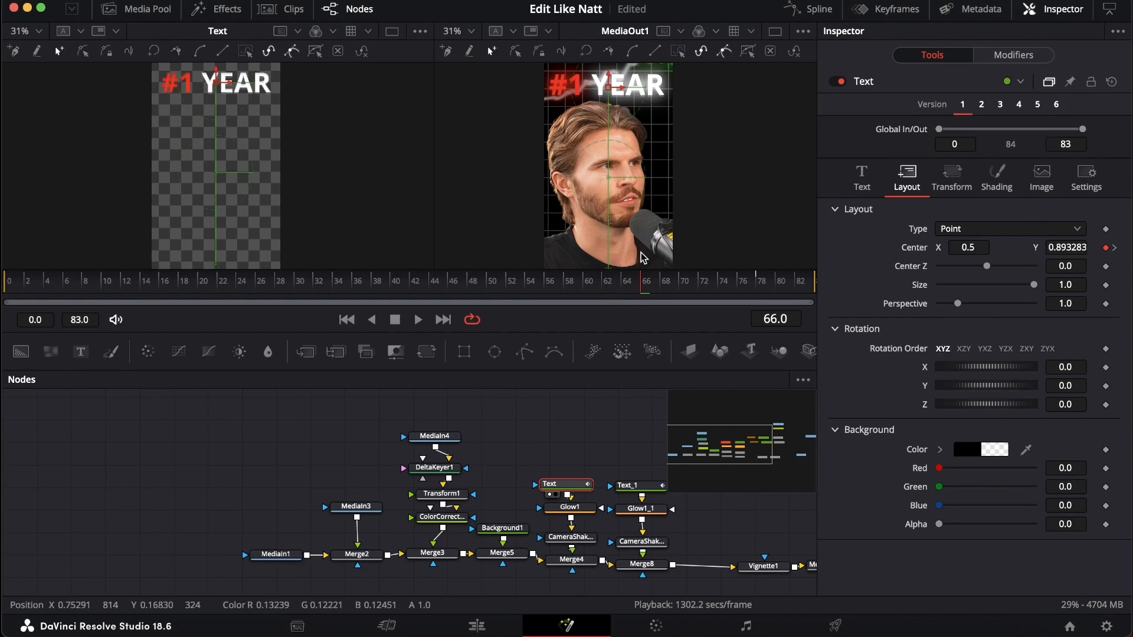
- Scrub to frame 78 and examine the Text node's Layout Center curve between its two keyframes in the Spline editor
drag(647, 287, 759, 293)
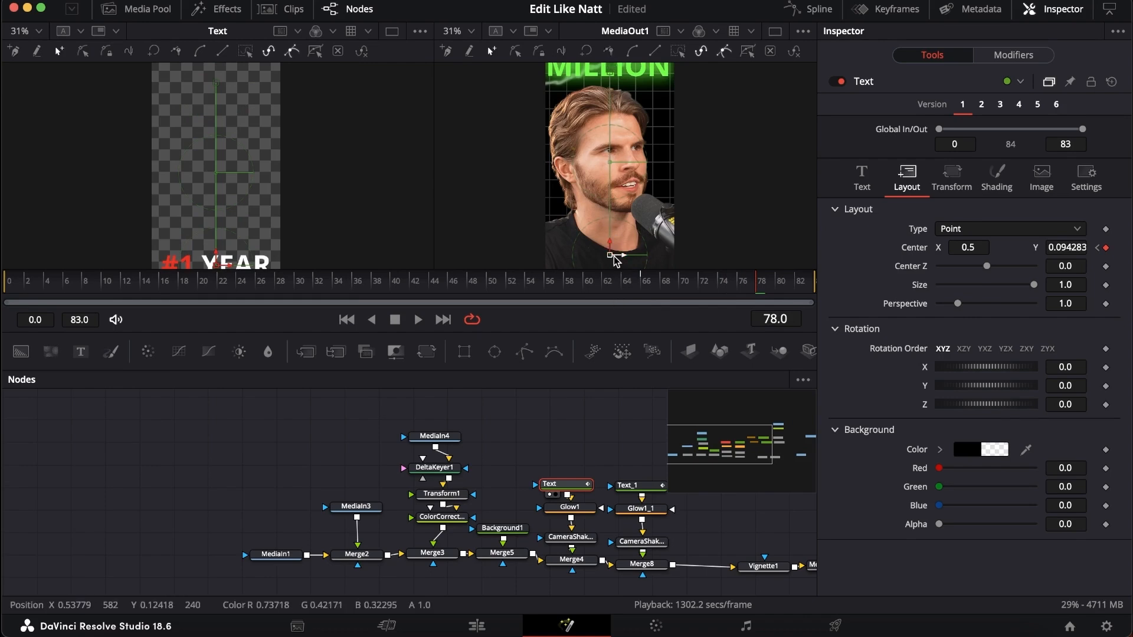
click(806, 10)
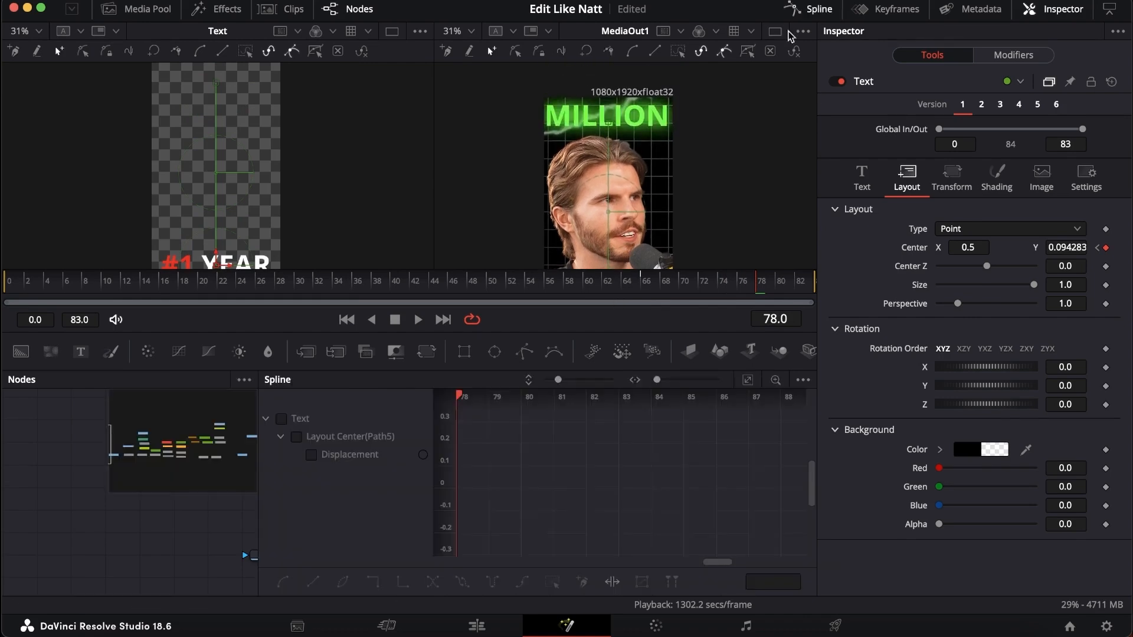
click(281, 418)
click(748, 382)
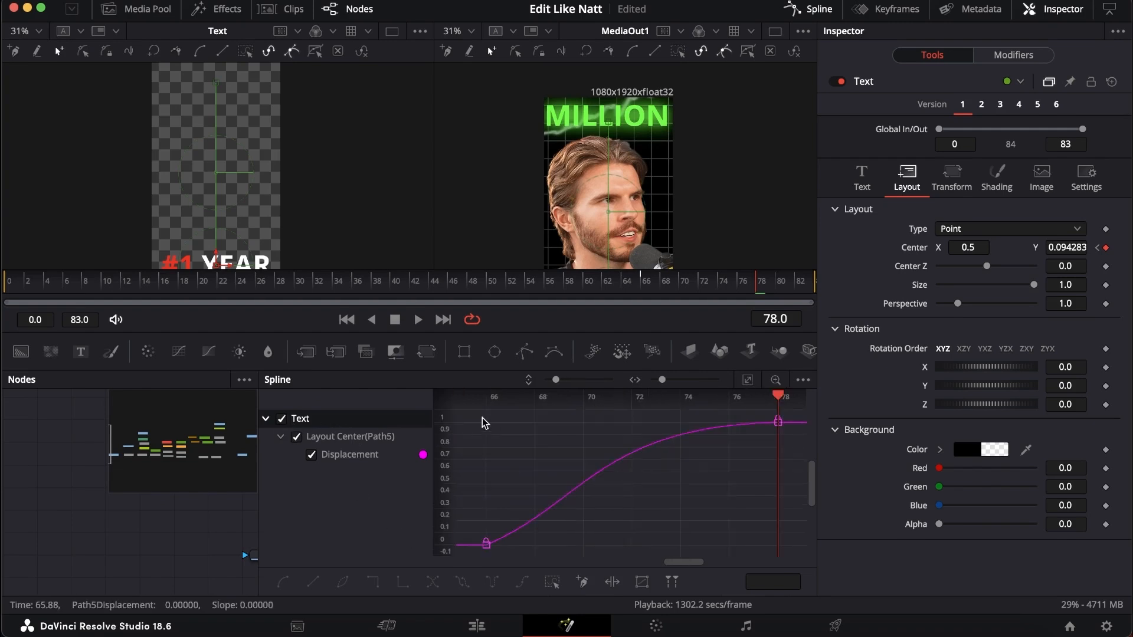
drag(473, 420, 785, 568)
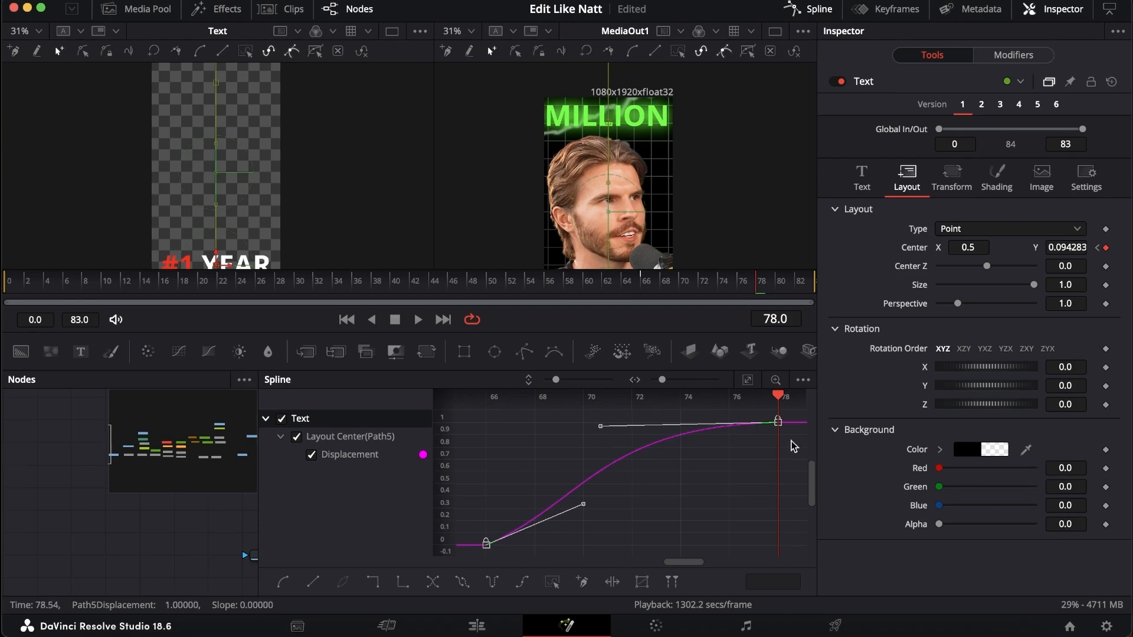
click(810, 8)
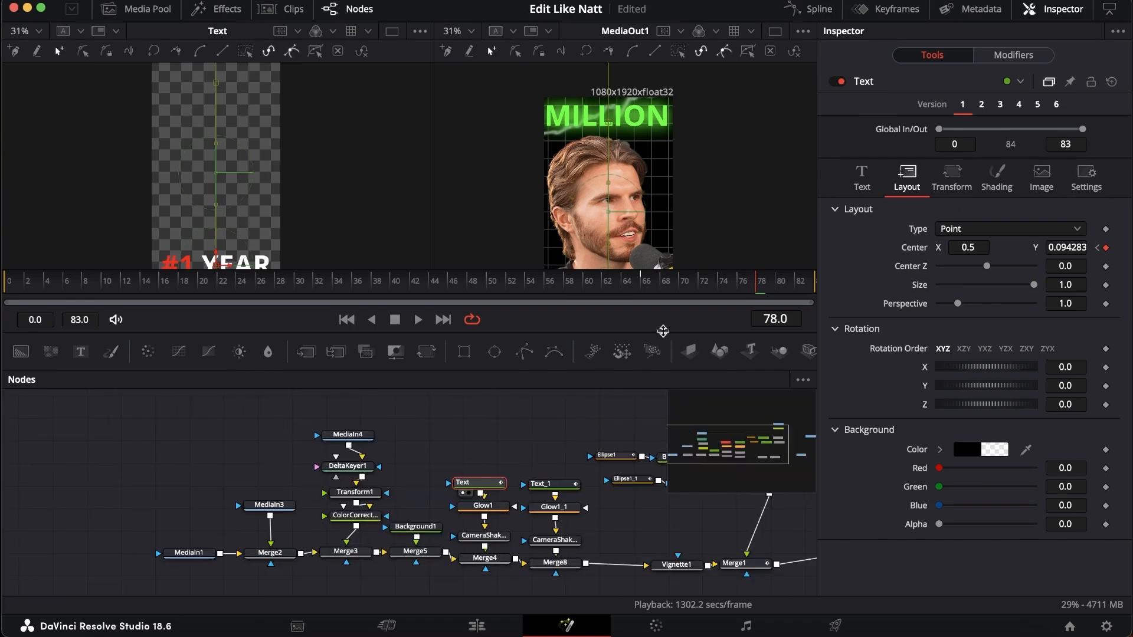
- Check the Text node's Motion Blur settings and scrub through the title's drop to preview the blur
click(1085, 177)
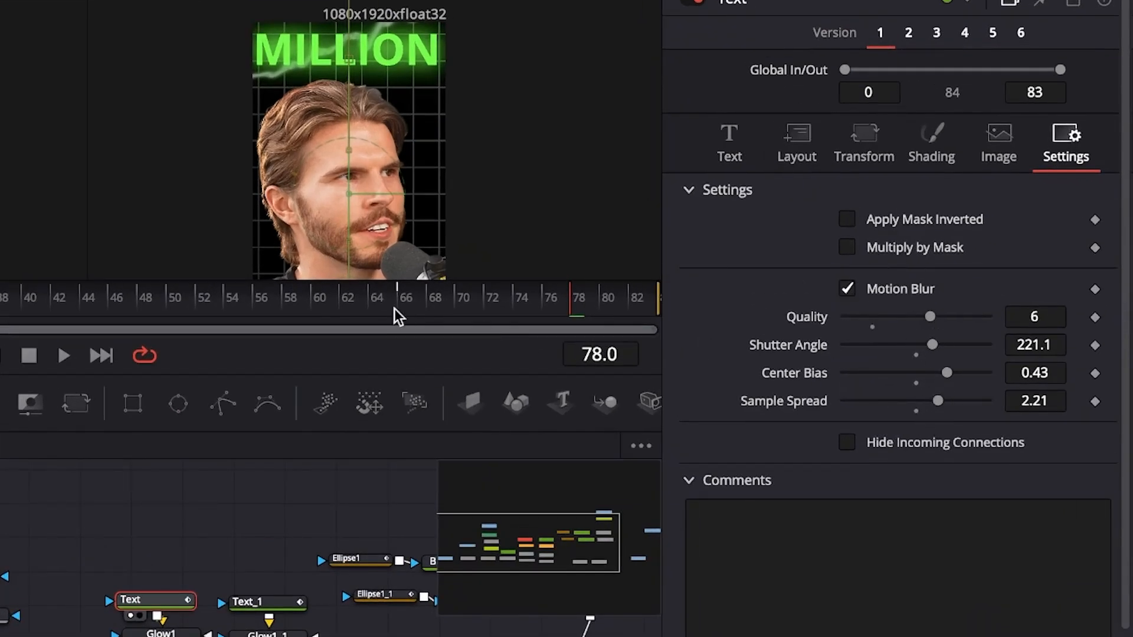
drag(358, 291, 458, 310)
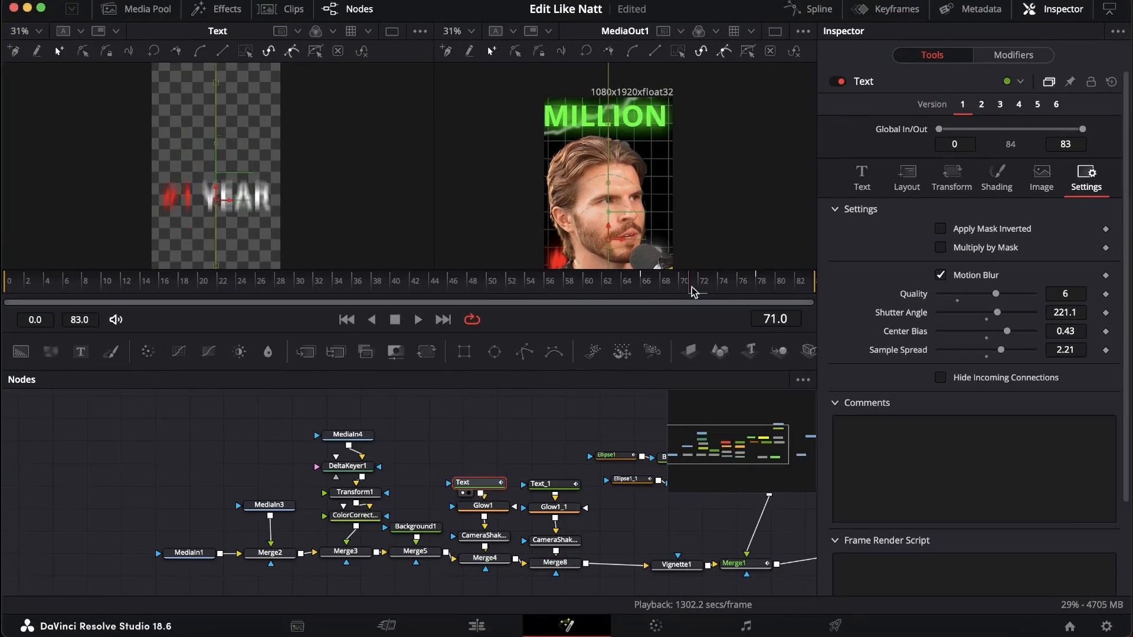
drag(688, 288, 636, 289)
- Check the Text_1 node's Layout keyframes at frames 65 and 70, their spline curves and its Settings
click(551, 484)
click(662, 289)
click(908, 177)
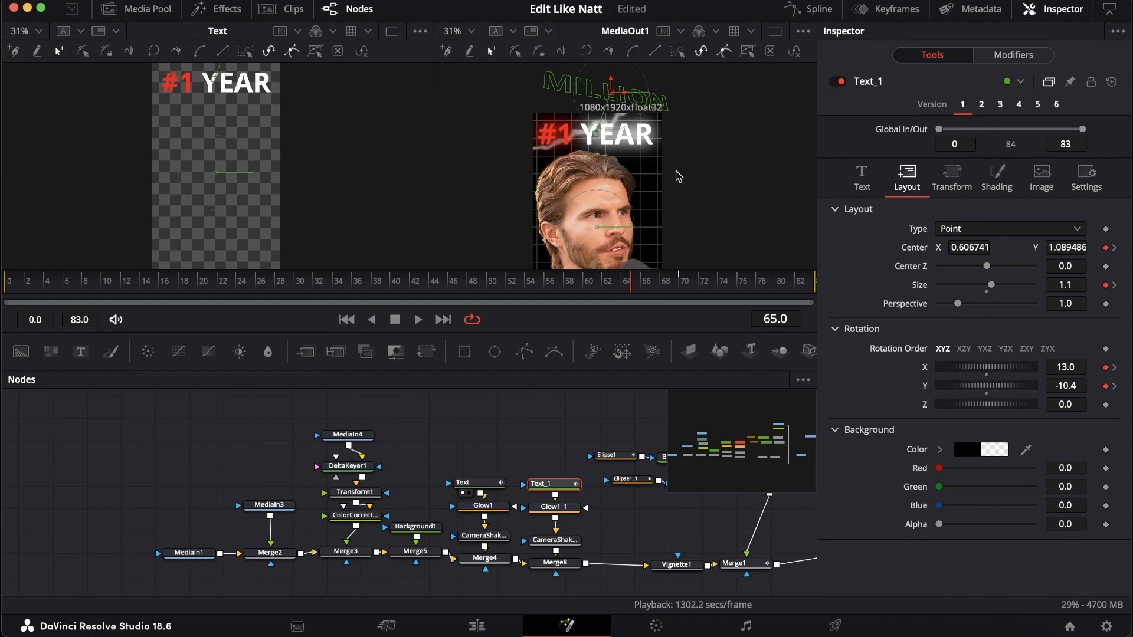
click(683, 287)
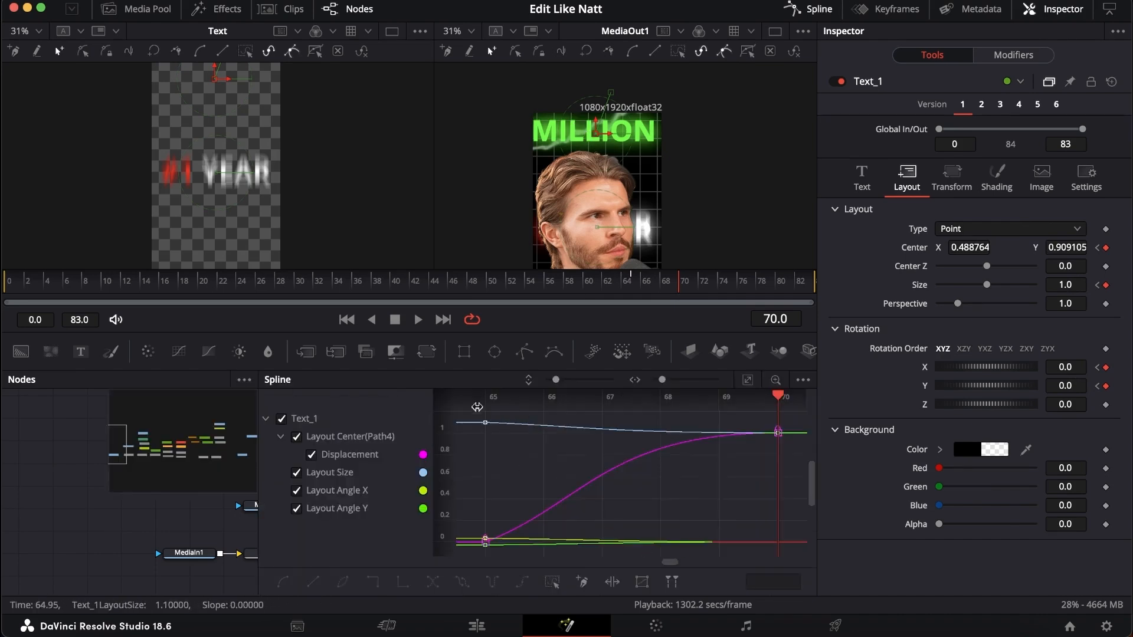
click(1086, 177)
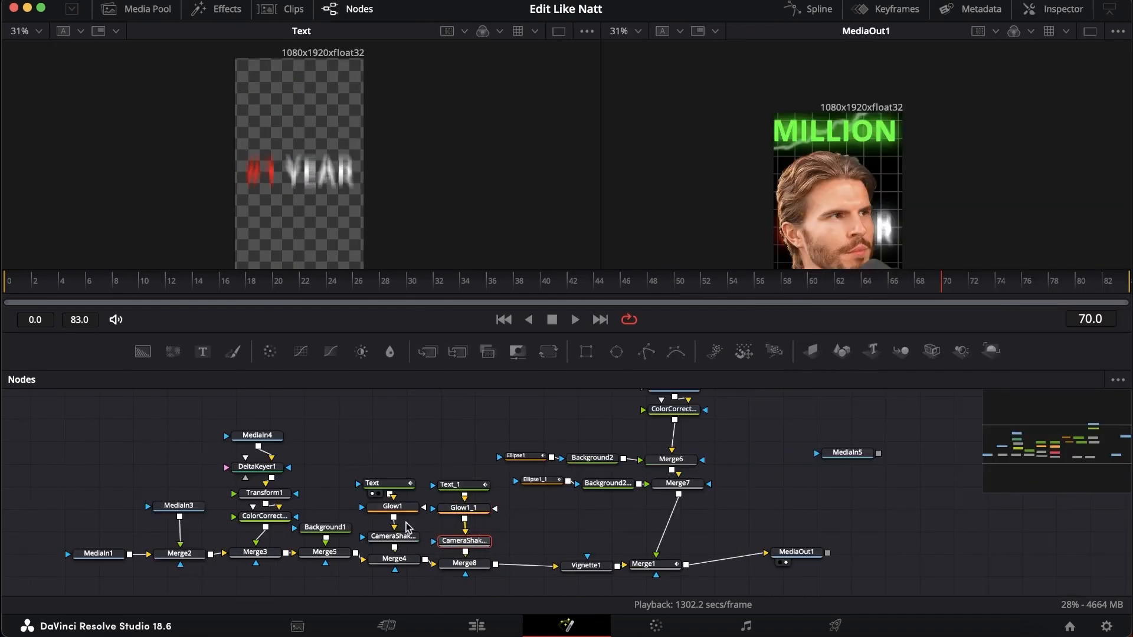
- Select the Glow1 node, and preview the MediaIn2 and ColorCorrector2 nodes, scrubbing to frame 28
click(392, 506)
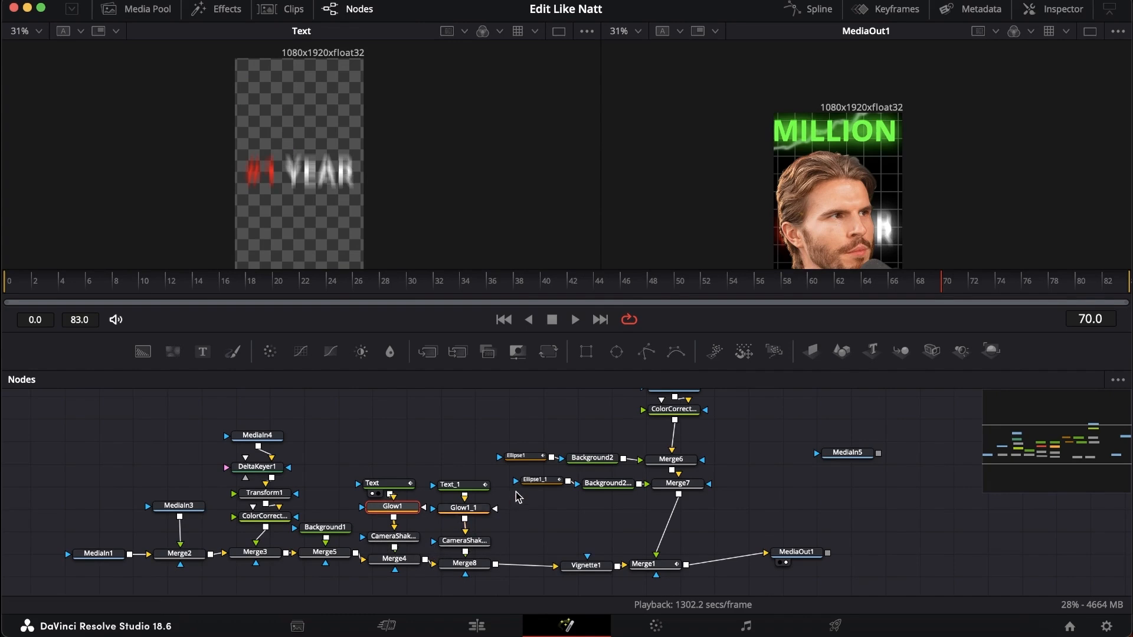
click(572, 417)
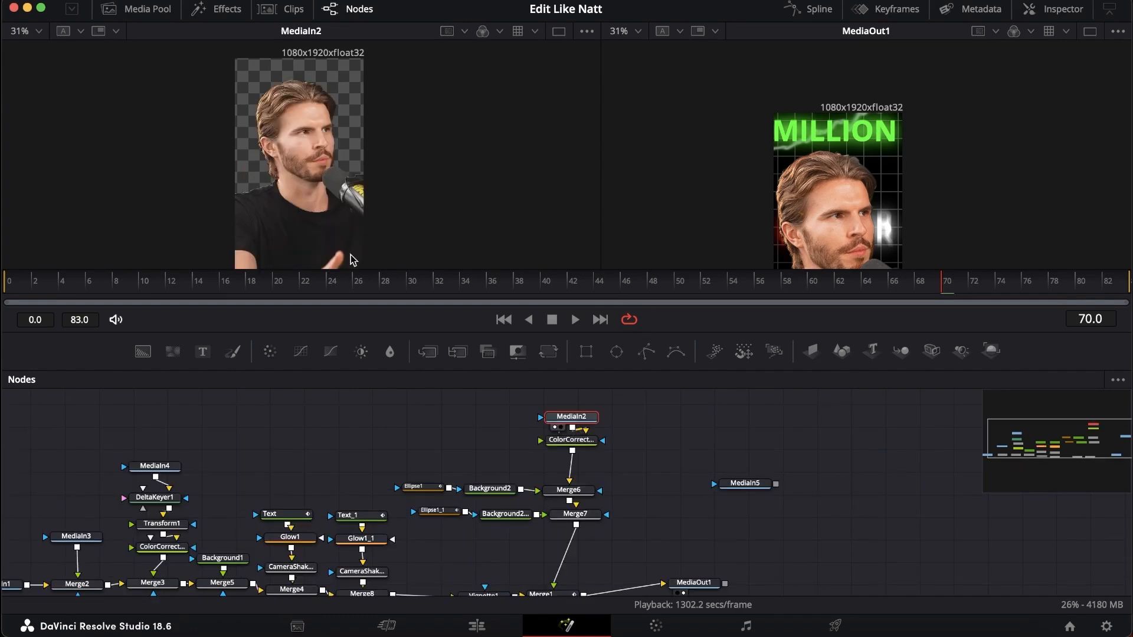
click(380, 286)
click(575, 443)
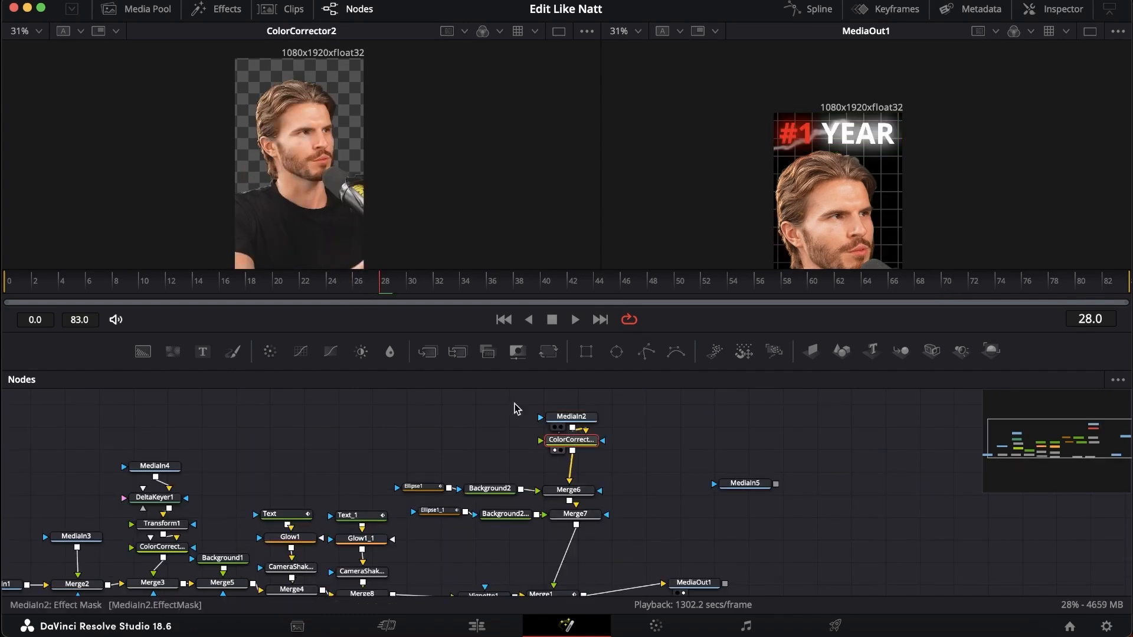
scroll(571, 521, down, 2)
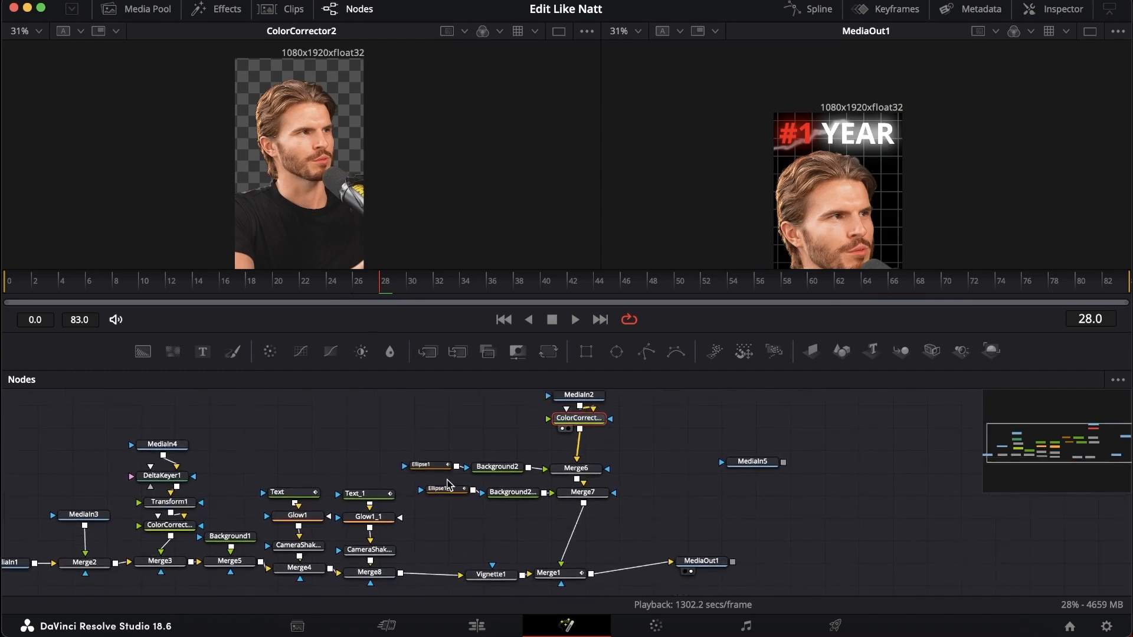
- Scrub to frame 8 and preview the Background2 and Background2_1 nodes in turn
click(112, 286)
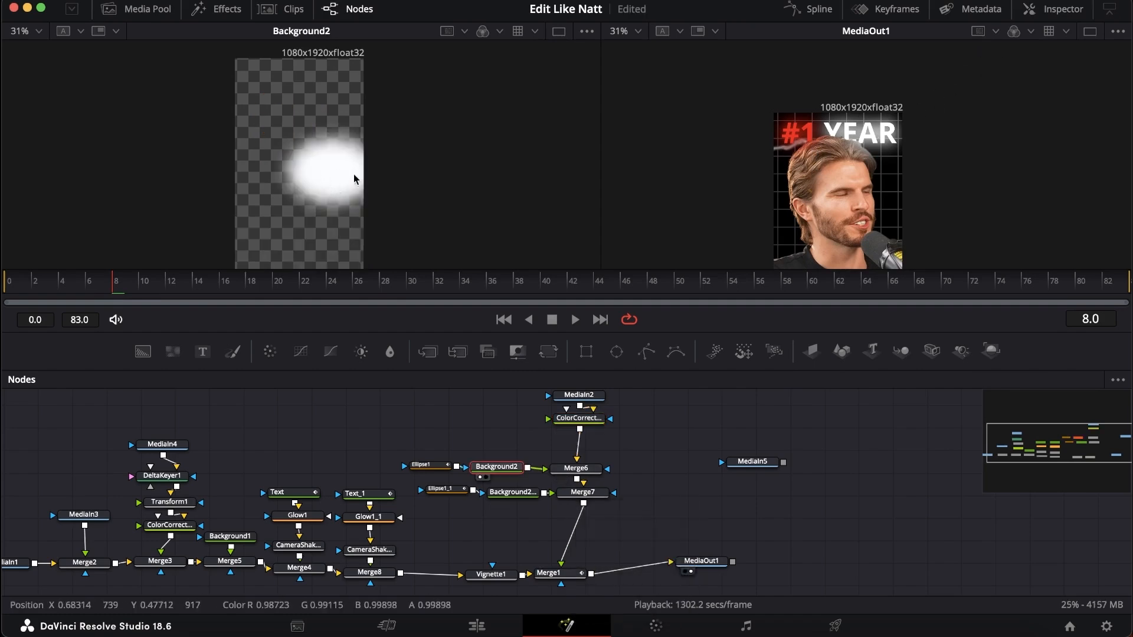
click(513, 493)
key(1)
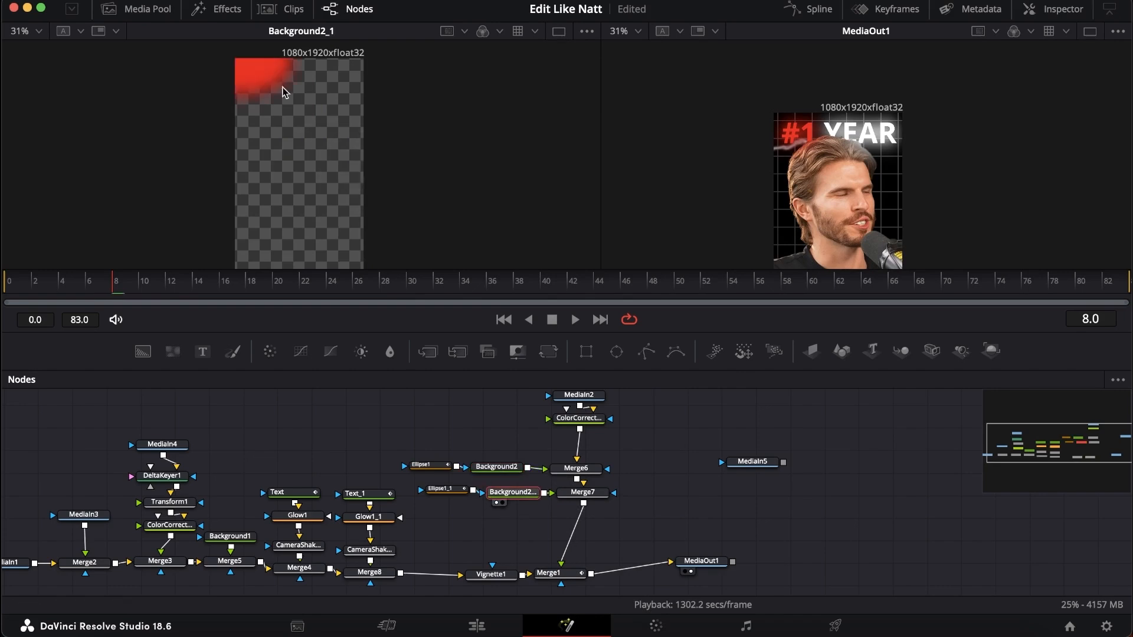
- Preview the Ellipse1 and Ellipse1_1 masks and check their soft edge, size and Center settings
click(429, 465)
key(1)
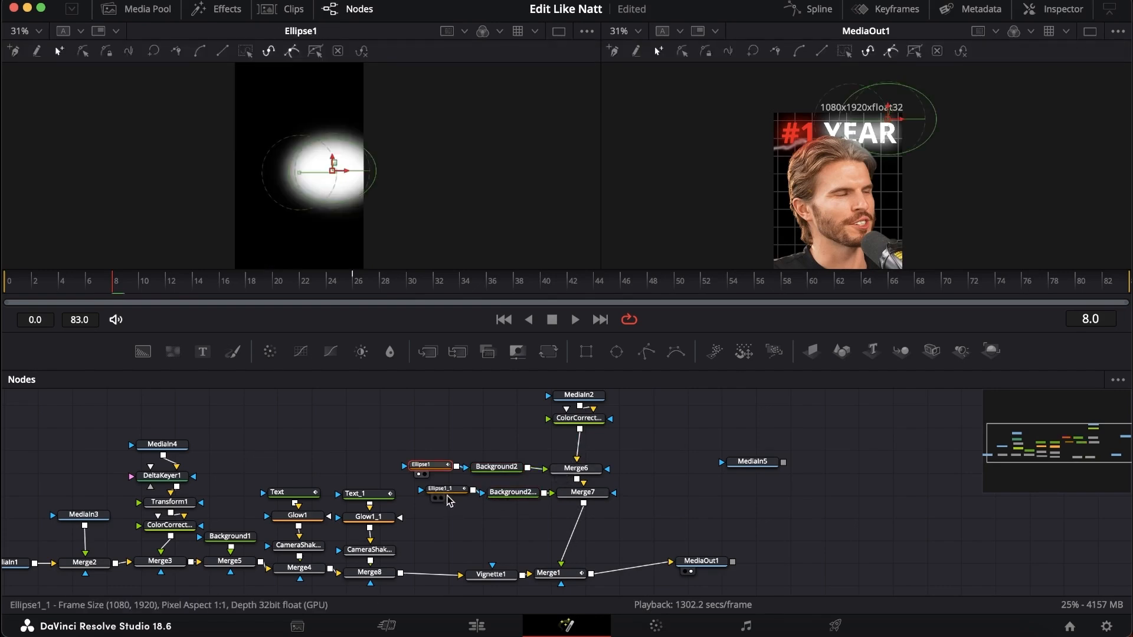
click(444, 489)
key(1)
click(1056, 9)
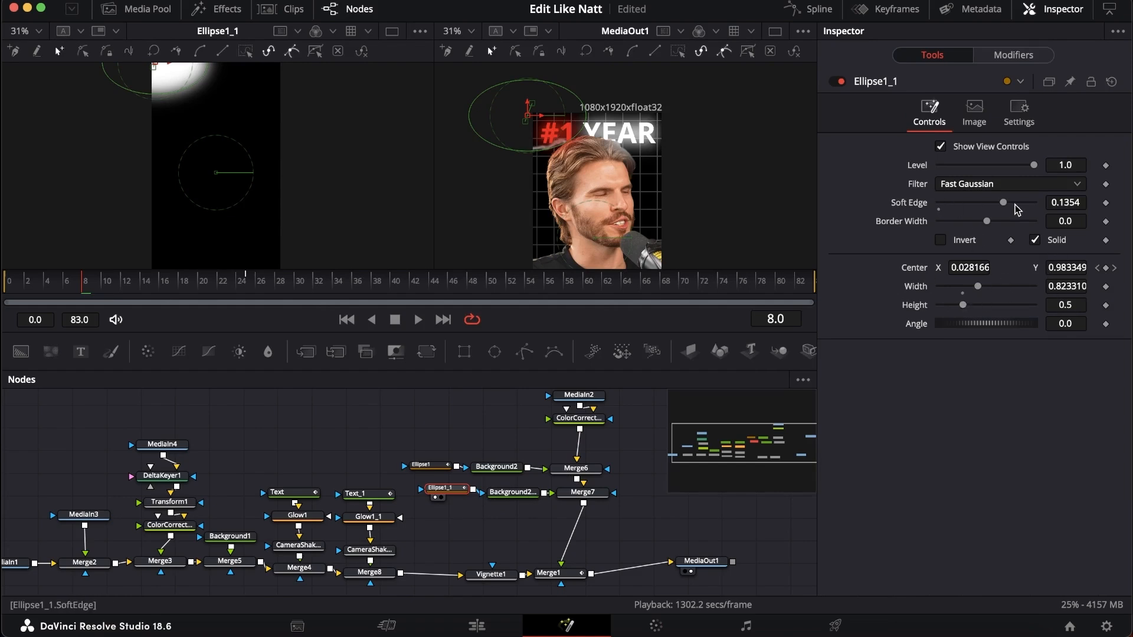
click(437, 466)
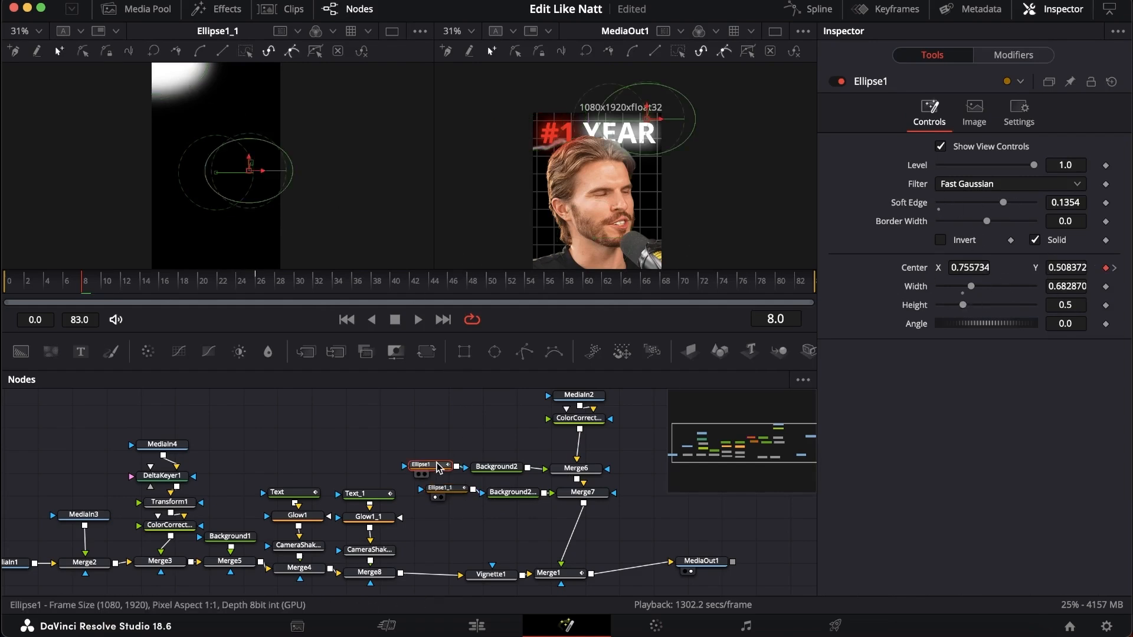
key(1)
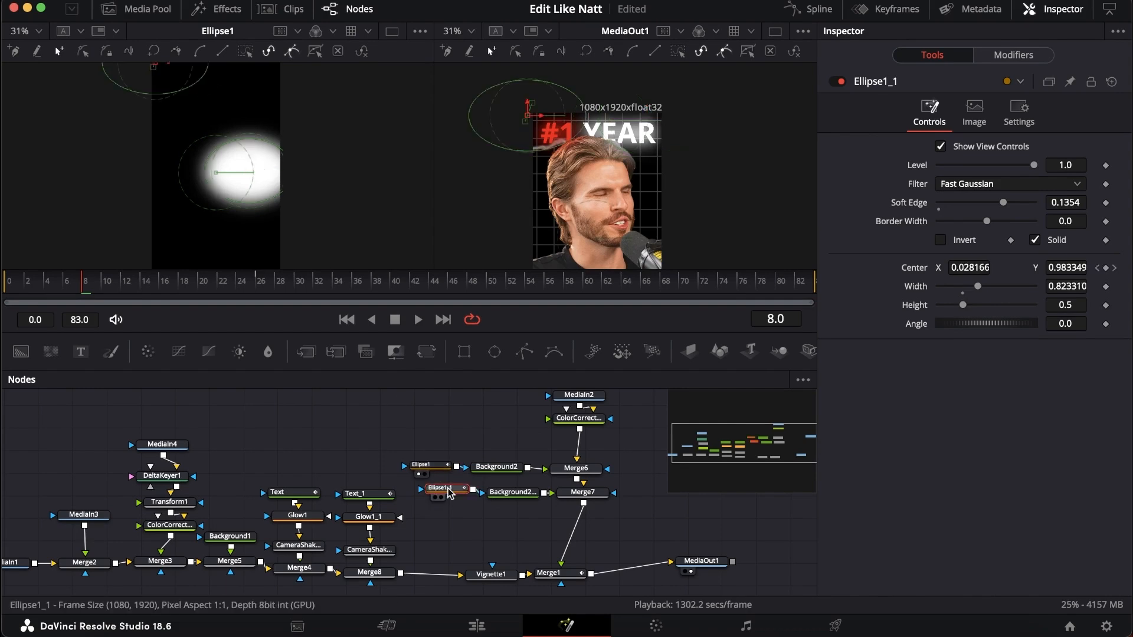
- Preview the Background2_1 node and the Merge6 node, and check Merge6's Operator setting
click(510, 492)
key(1)
click(576, 469)
key(1)
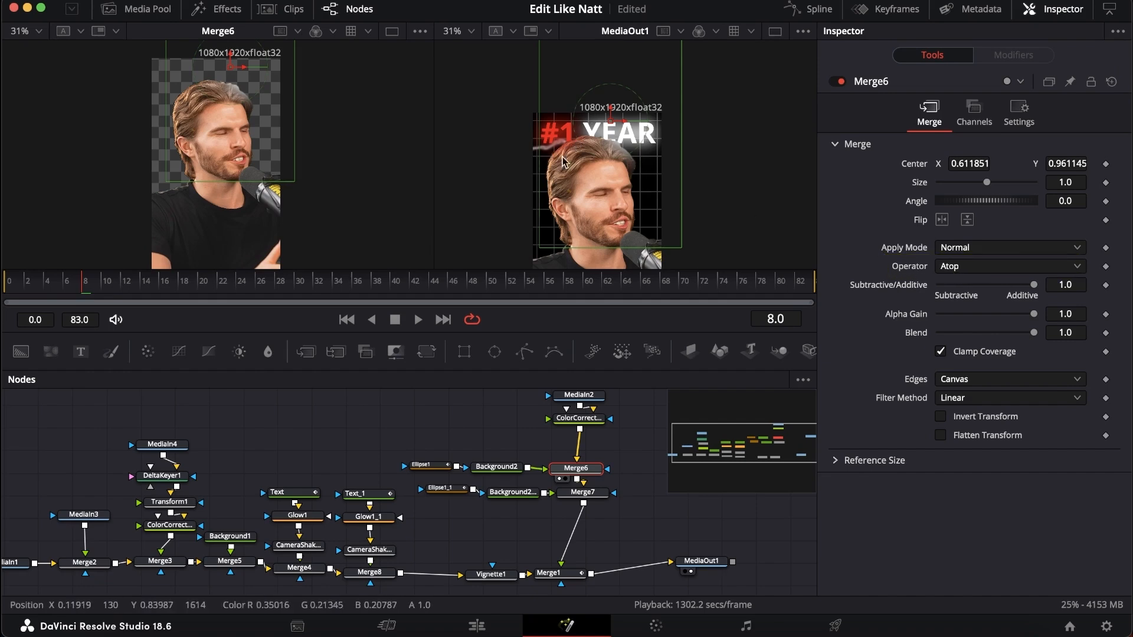
- Select Merge7, preview Merge1, and compare Merge1's Center and Size keyframes at frames 0 and 24
click(587, 496)
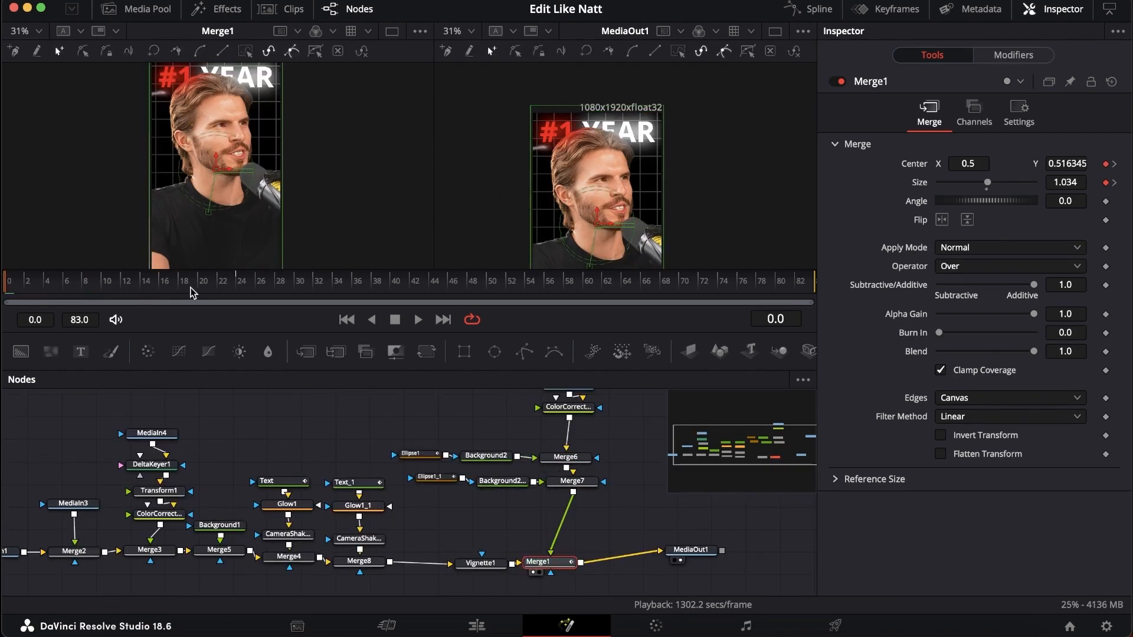
click(239, 285)
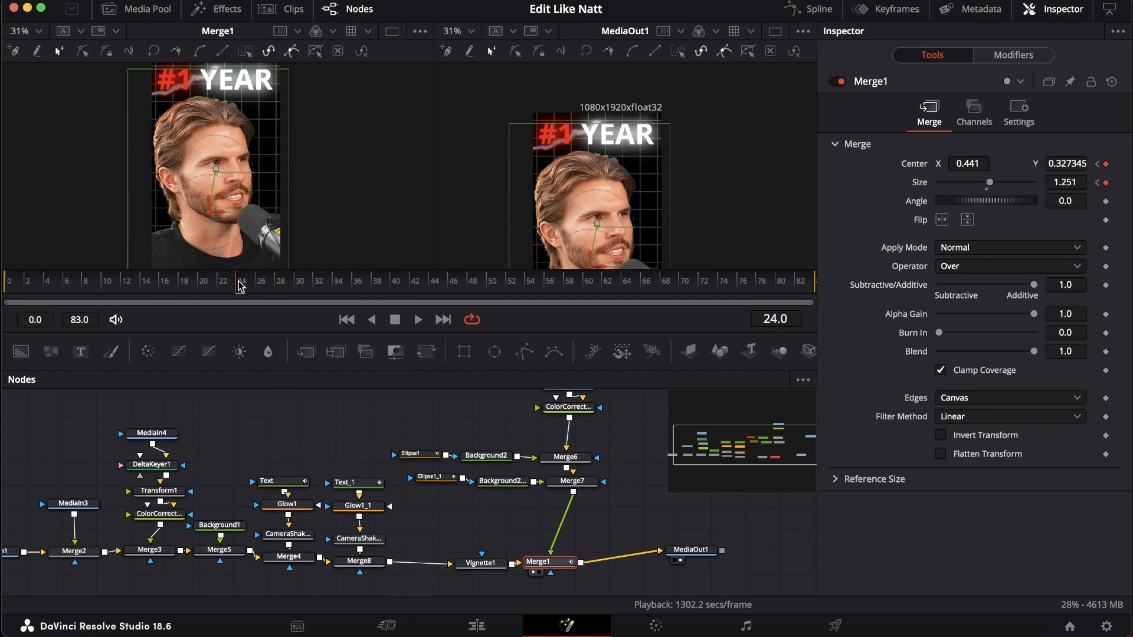
scroll(515, 162, down, 2)
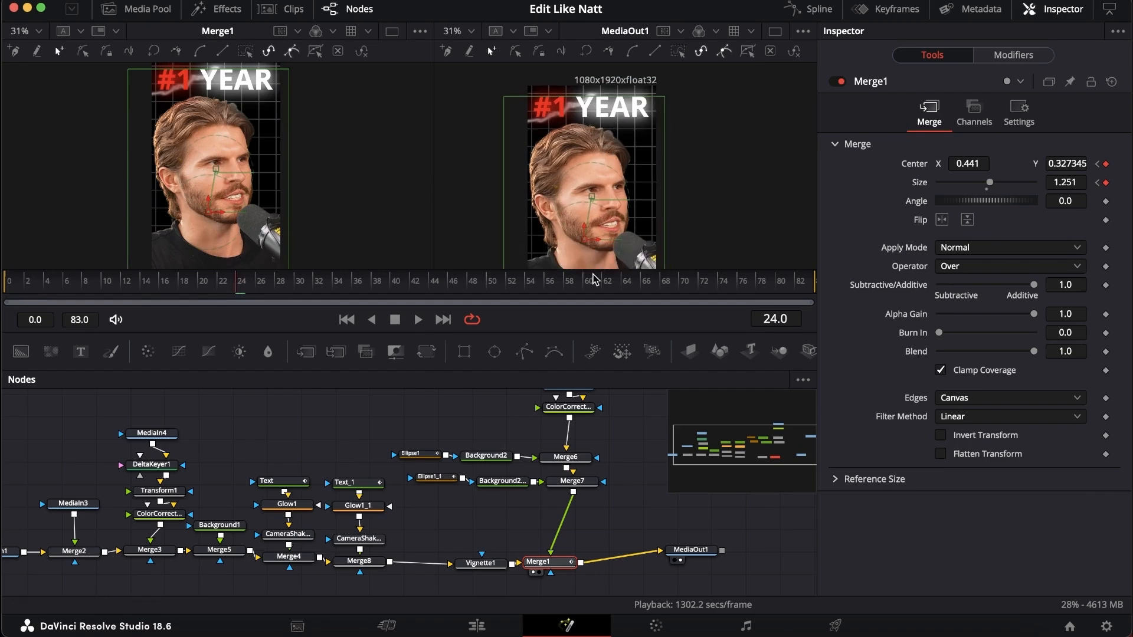
- Open the Money clip on Video 3 at 01:00:05:01 in Fusion and check its DeltaKeyer1 and ColorCorrector1 nodes
click(477, 626)
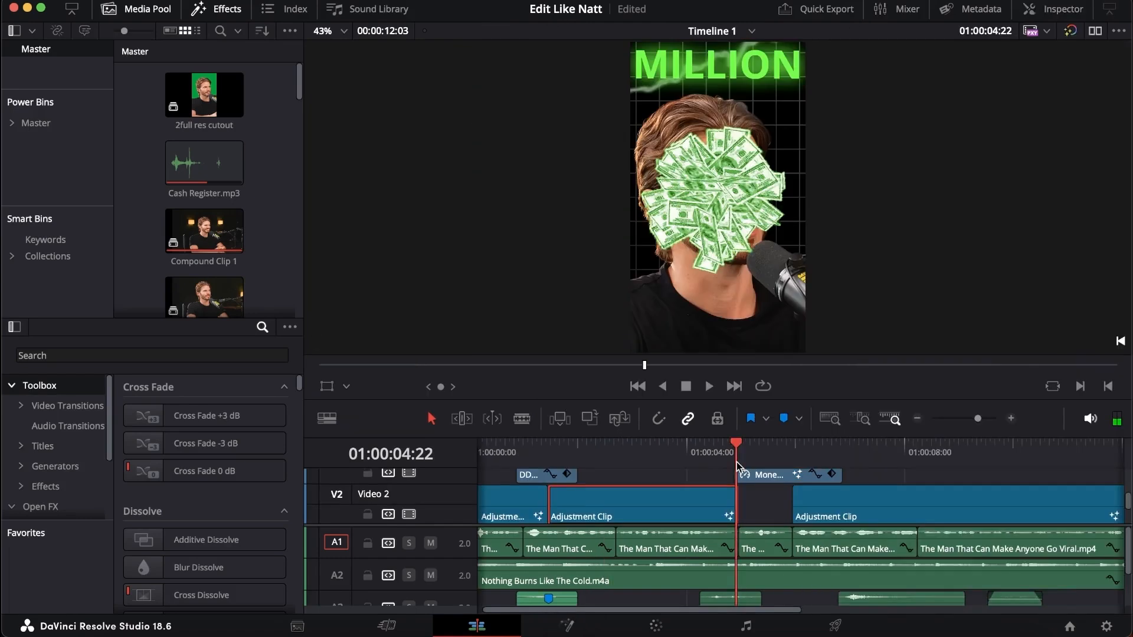
drag(736, 462, 743, 462)
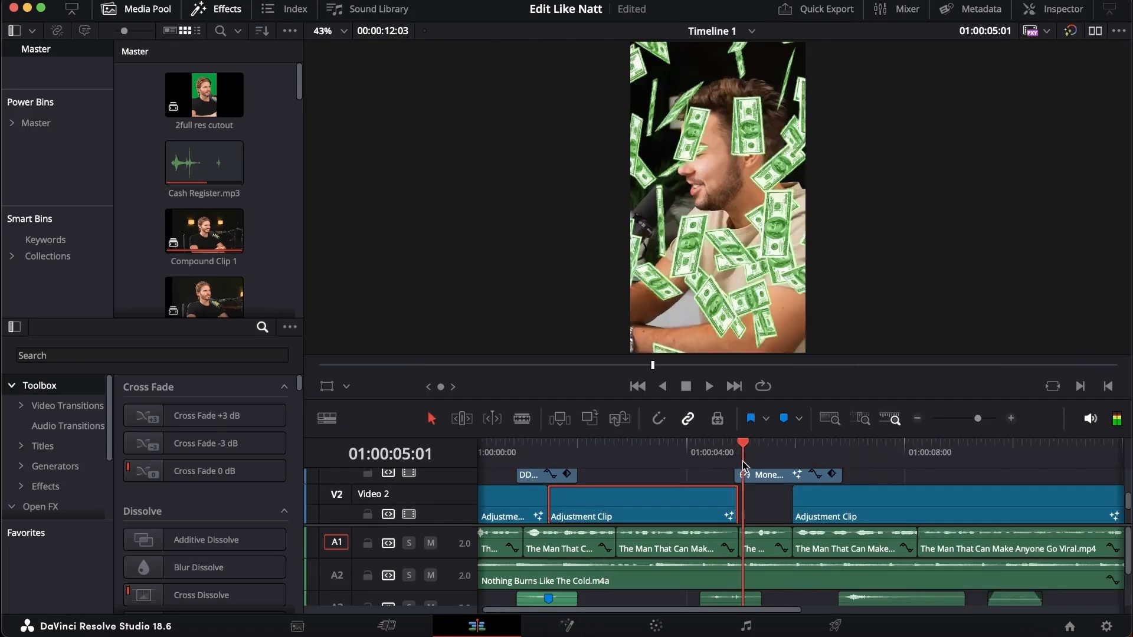
scroll(748, 492, up, 2)
scroll(748, 493, up, 1)
click(770, 499)
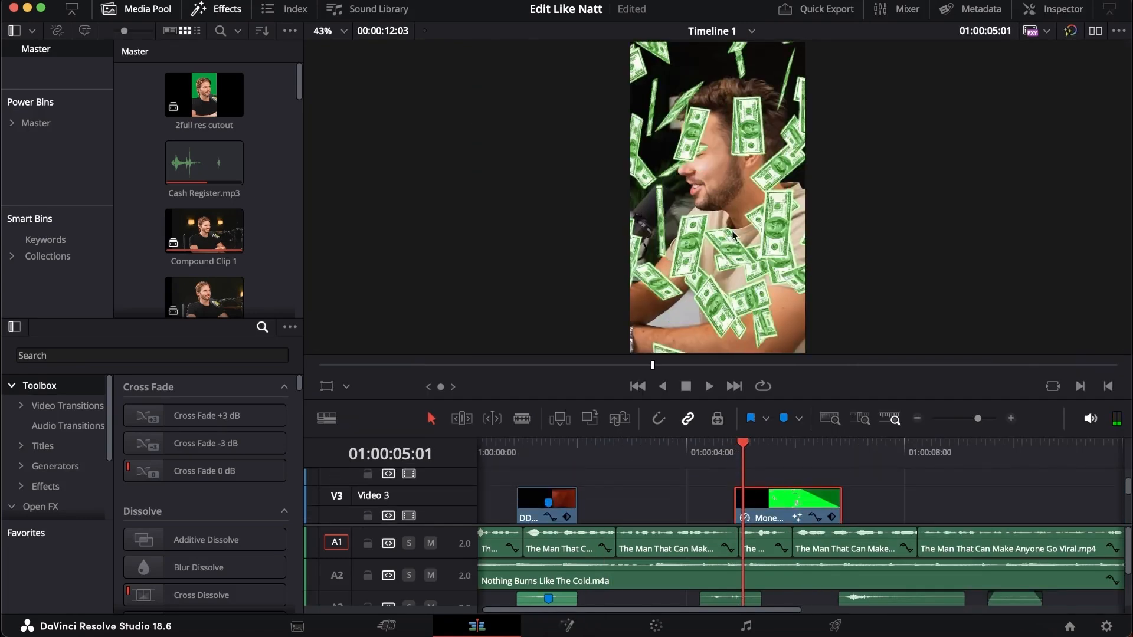
click(566, 625)
click(109, 444)
click(190, 442)
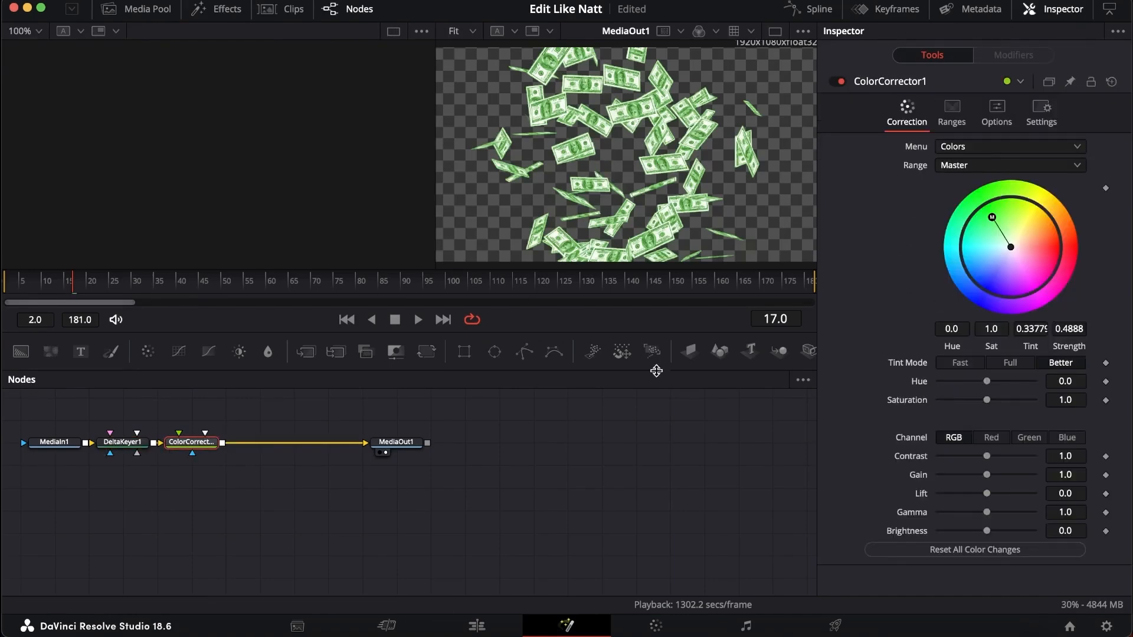
- Return to the Edit page, scrub to 01:00:05:21 and check the fade-out at the end of the Money clip
click(477, 625)
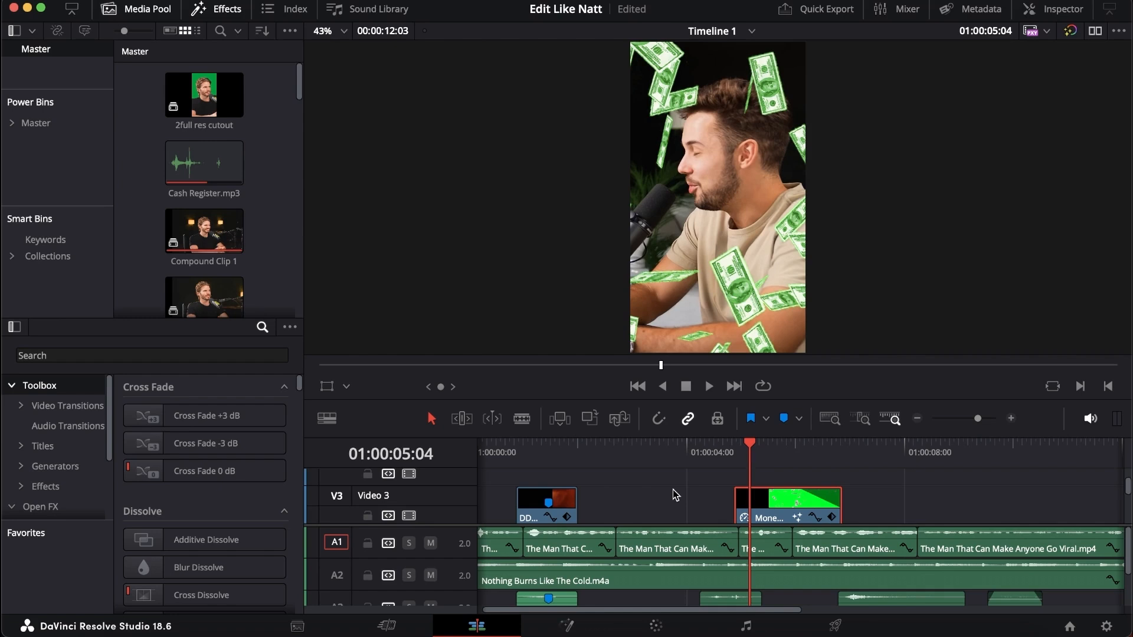
drag(752, 435, 789, 452)
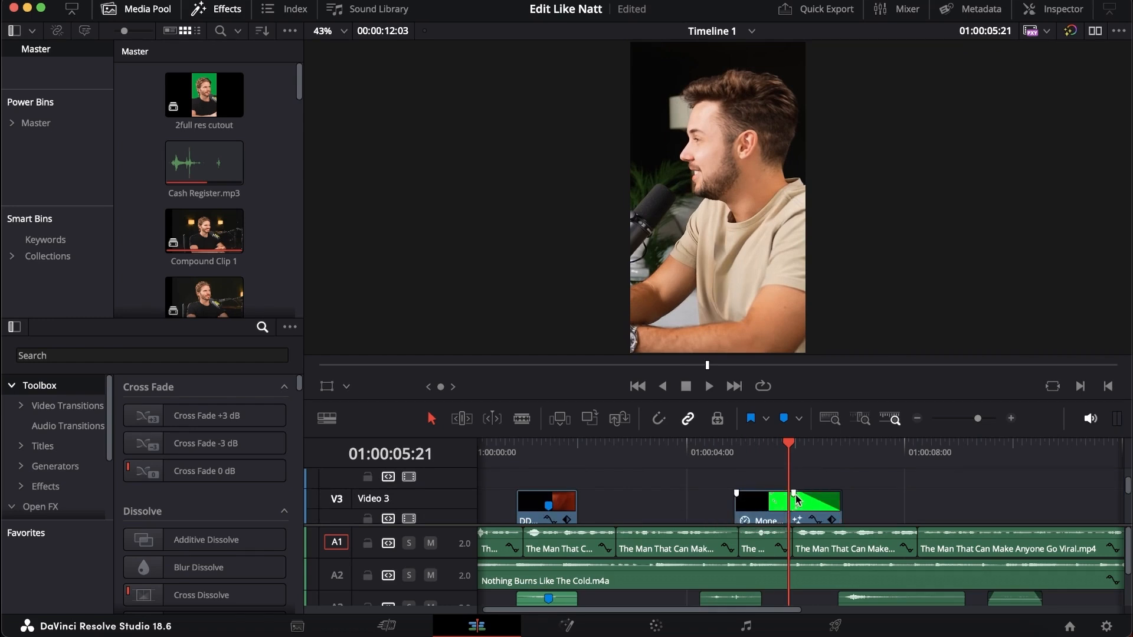
drag(796, 499, 798, 499)
- Move the playhead over the third adjustment clip on Video 2 and open its composition in Fusion
drag(795, 459, 871, 458)
scroll(840, 501, left, 1)
scroll(842, 502, down, 1)
scroll(844, 502, down, 2)
click(567, 625)
- Preview the MediaIn1, Background4 and Background5 nodes in turn and check the backgrounds' color and alpha settings
scroll(395, 517, left, 10)
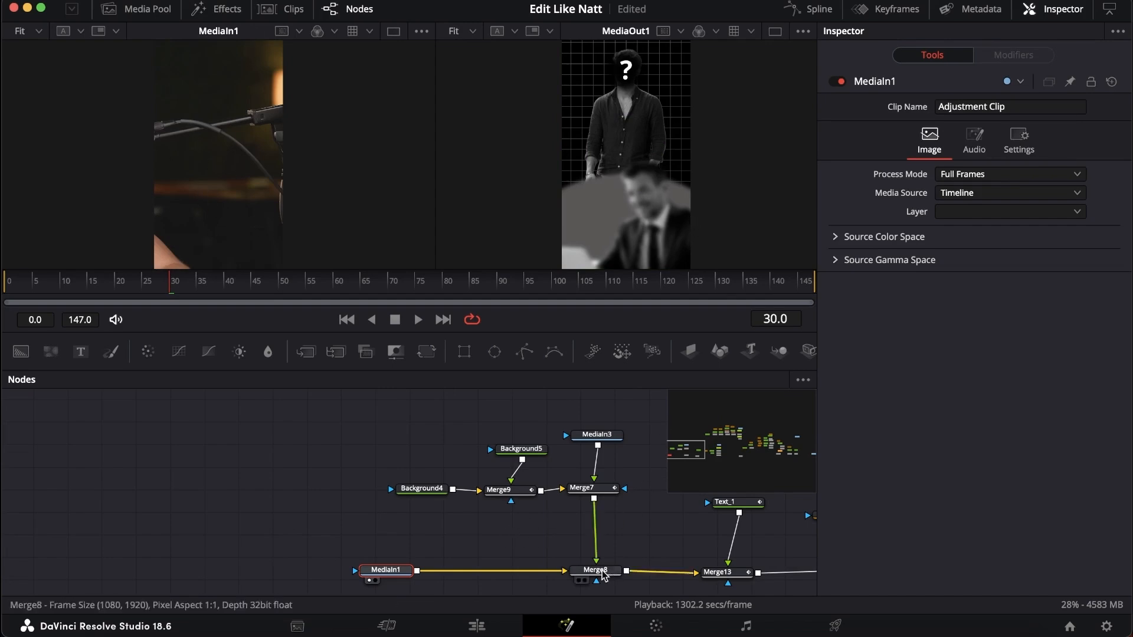
click(422, 489)
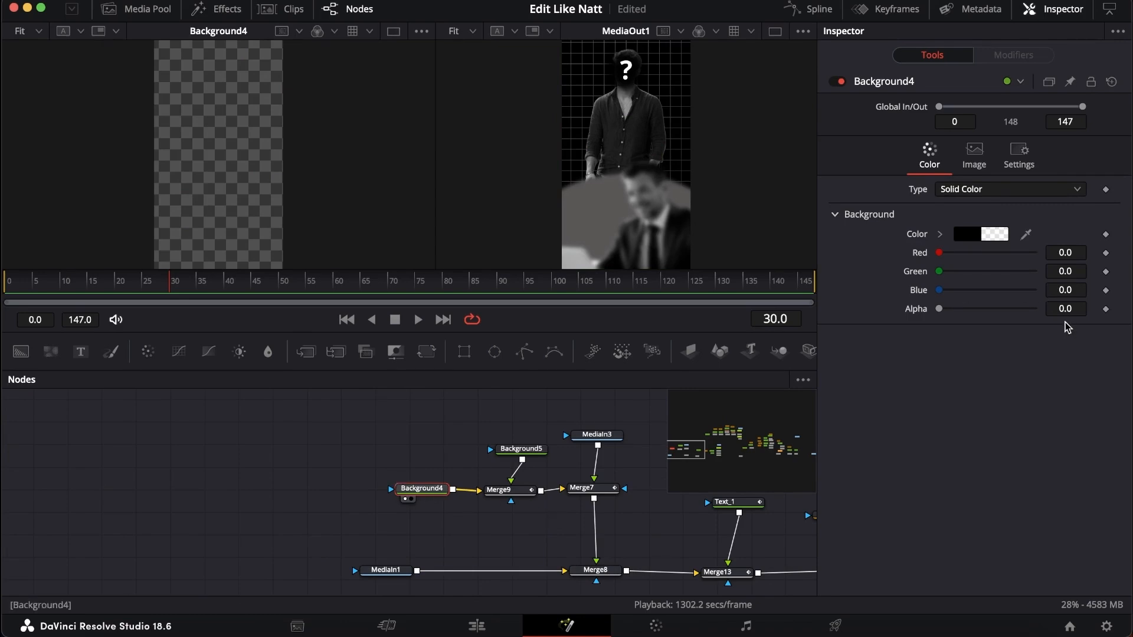
scroll(541, 543, right, 5)
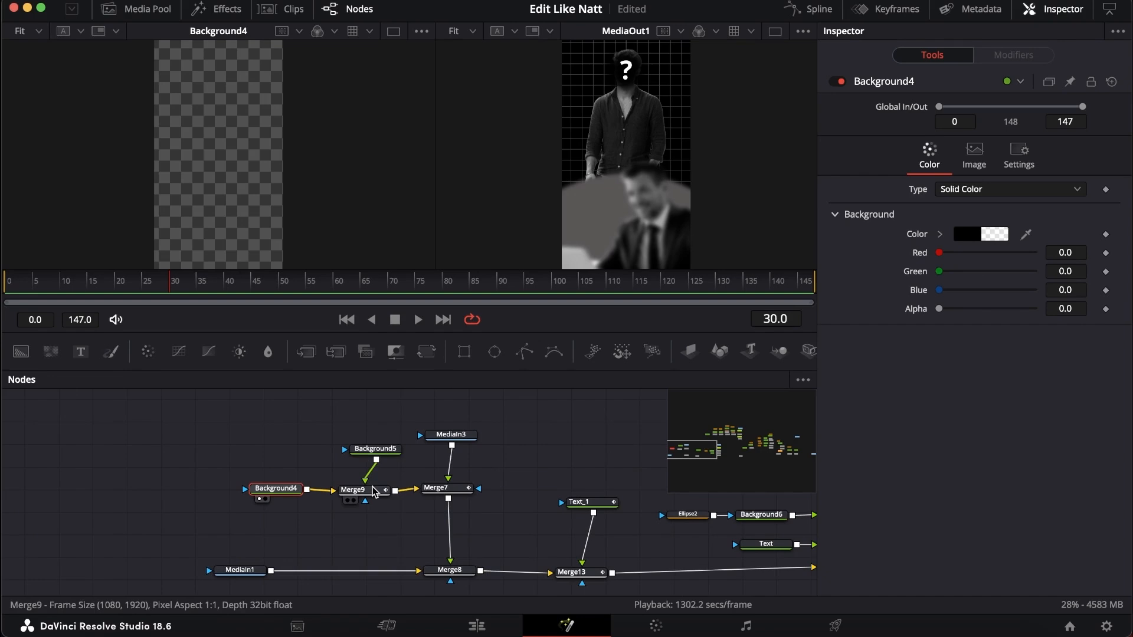
scroll(378, 444, down, 1)
click(378, 444)
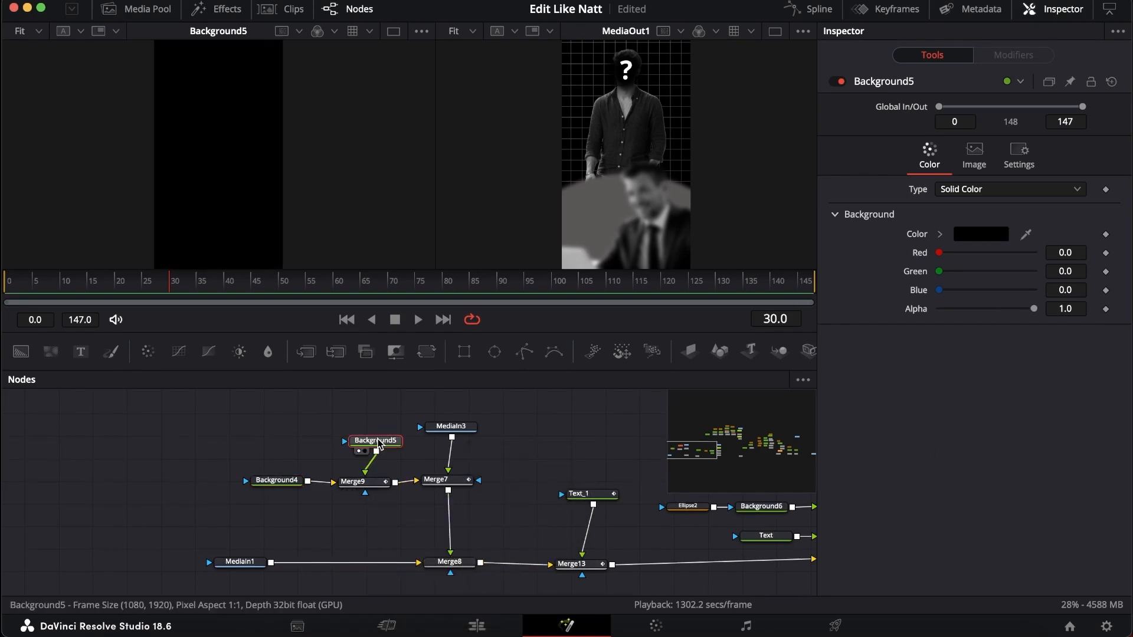
- Preview the Merge9, MediaIn3 and Merge7 nodes, scrubbing to frame 13 to check the merge's Blend animation
click(364, 481)
mouse_move(50, 284)
mouse_down()
mouse_move(8, 289)
mouse_move(70, 295)
mouse_up()
click(456, 427)
click(460, 485)
mouse_move(59, 287)
mouse_down()
mouse_move(29, 287)
mouse_move(81, 287)
mouse_up()
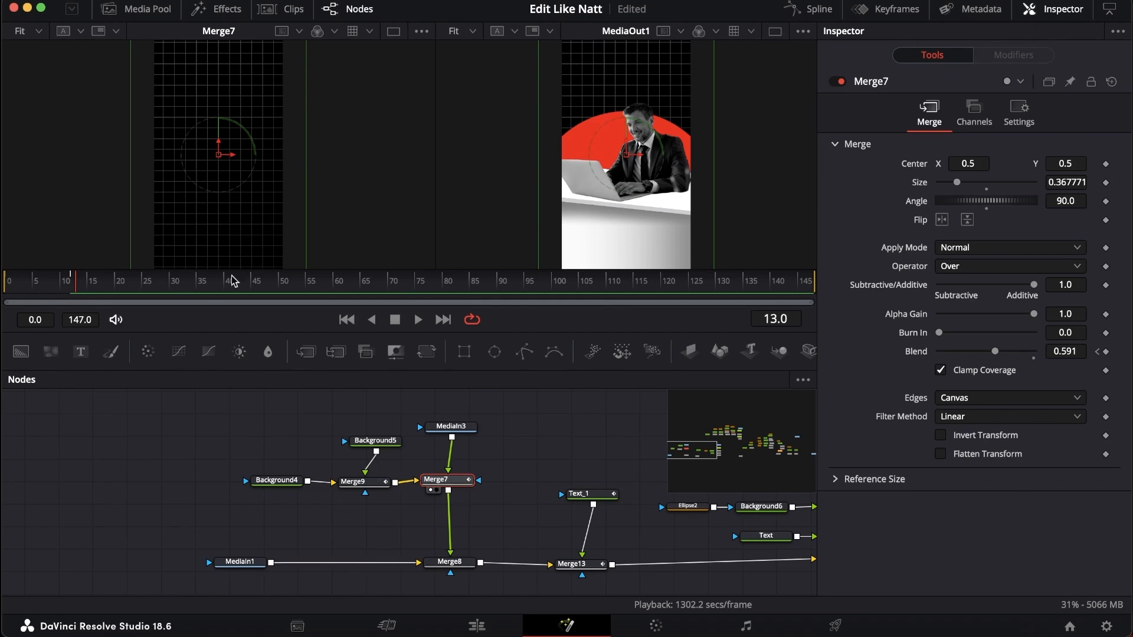
- Examine the "1.3M Followers" Text_1 node and its connection to Merge13, moving the playhead back to frame 19
scroll(649, 448, down, 2)
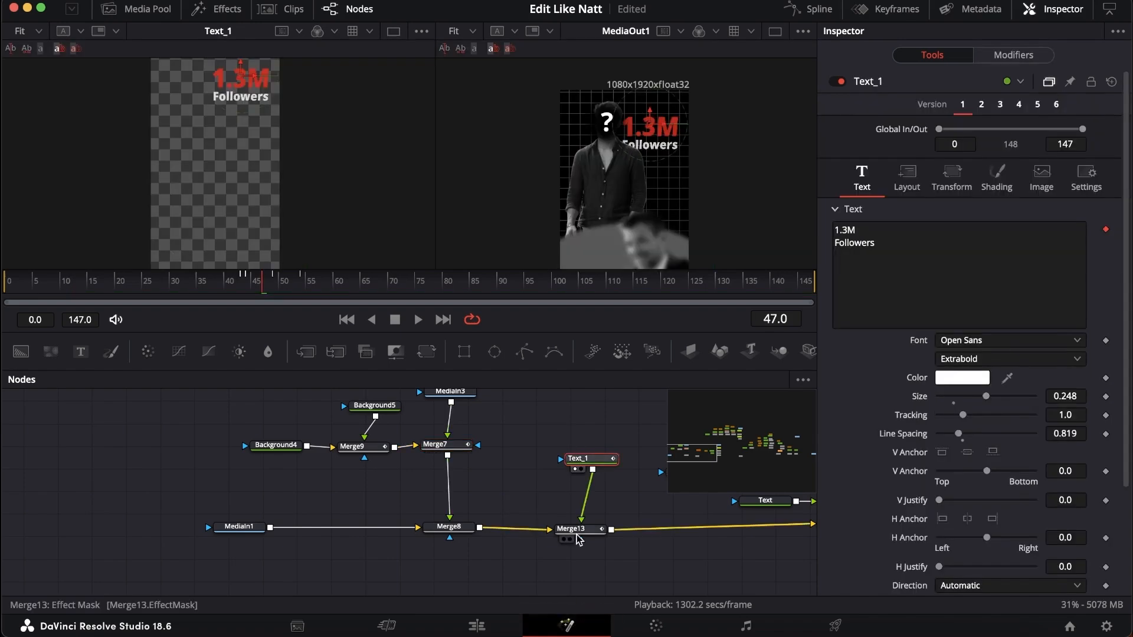
scroll(579, 539, right, 1)
scroll(580, 540, right, 5)
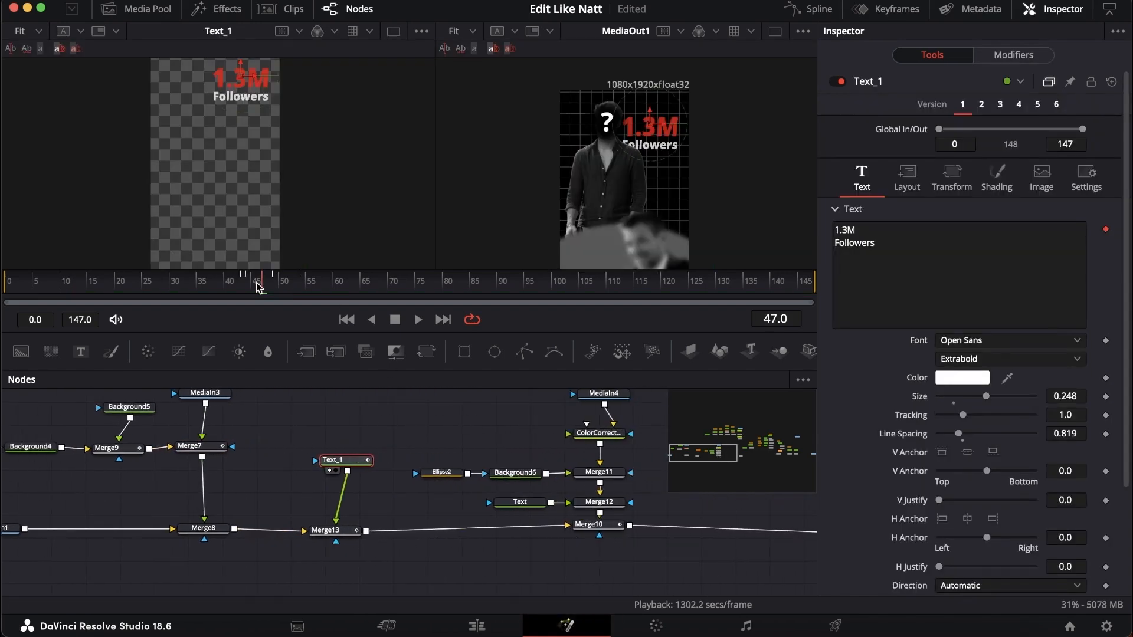
click(117, 289)
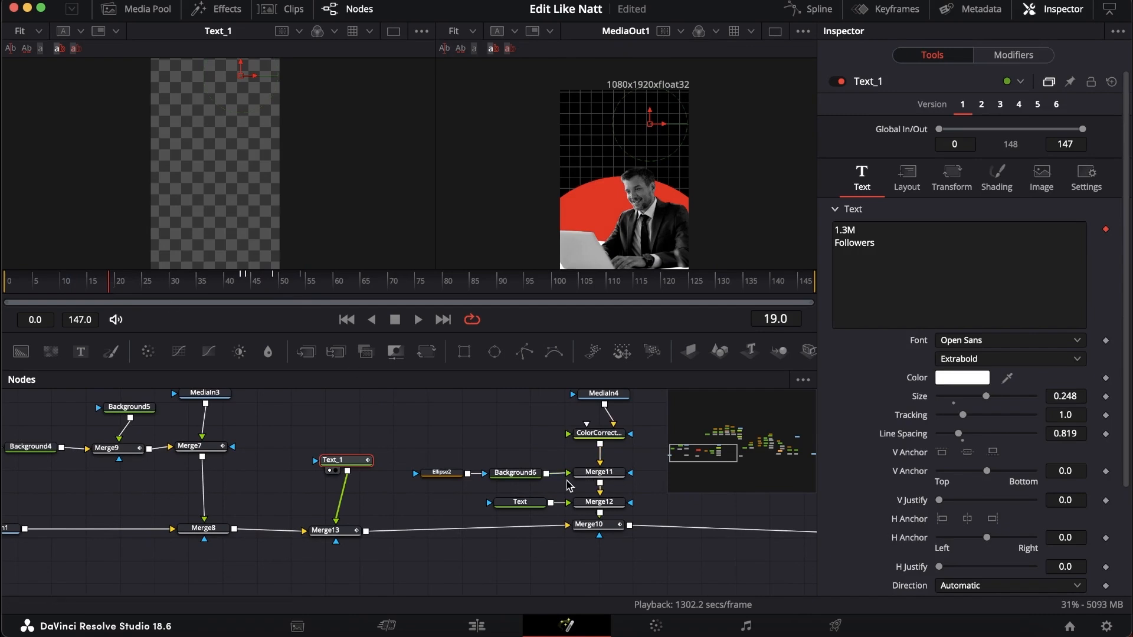
- Preview the Merge10 and Merge12 nodes of the question-mark man's branch and check their merge settings
scroll(412, 501, right, 5)
click(464, 557)
key(1)
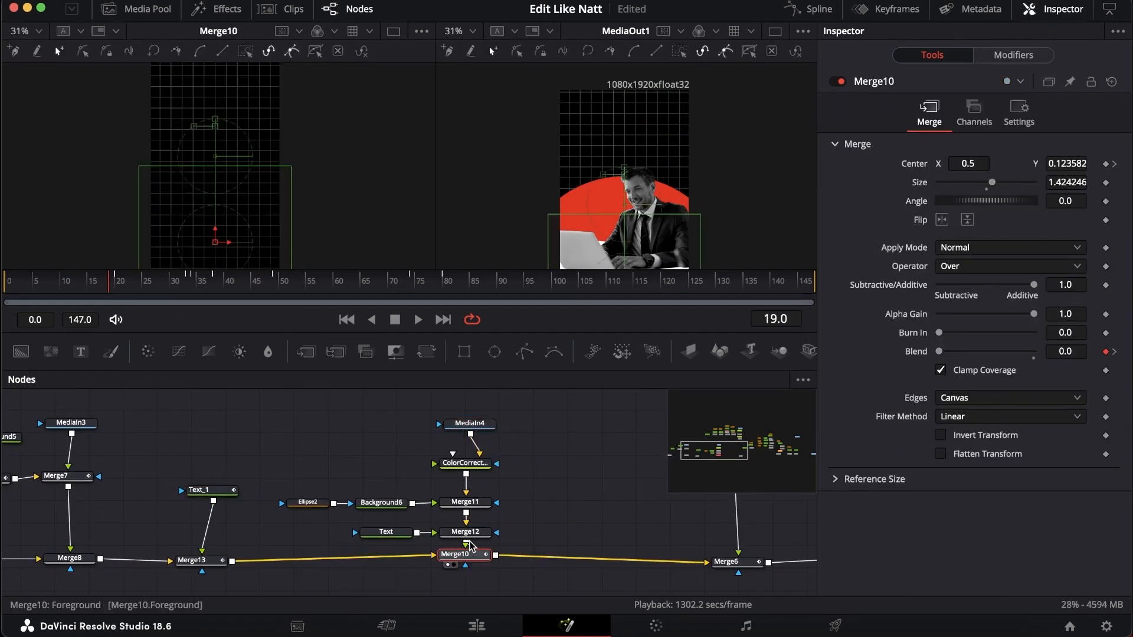
click(465, 532)
key(1)
- Go to the start of the desk scene's node chain and preview Background3 to check its color and alpha
scroll(615, 486, right, 5)
scroll(615, 486, up, 4)
scroll(578, 492, left, 5)
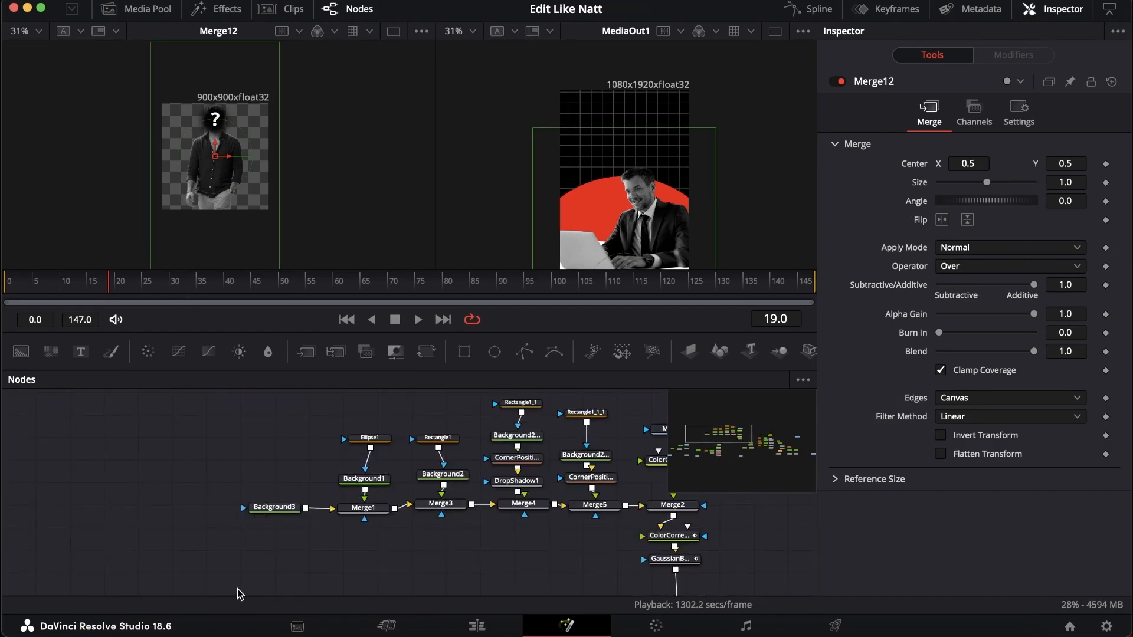
click(288, 512)
key(1)
scroll(378, 512, down, 3)
scroll(379, 512, up, 2)
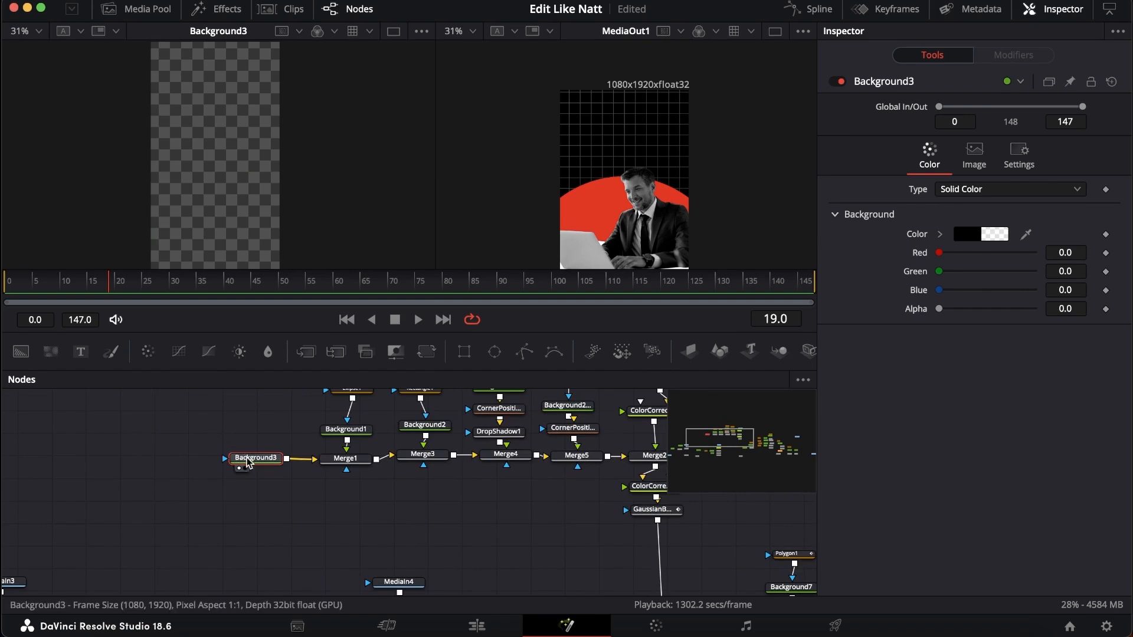
- Preview Merge1, Ellipse1 and Background1 in turn to examine how the red circle is built
scroll(253, 462, down, 5)
scroll(253, 462, right, 5)
scroll(476, 476, up, 5)
scroll(475, 476, left, 5)
click(343, 504)
key(1)
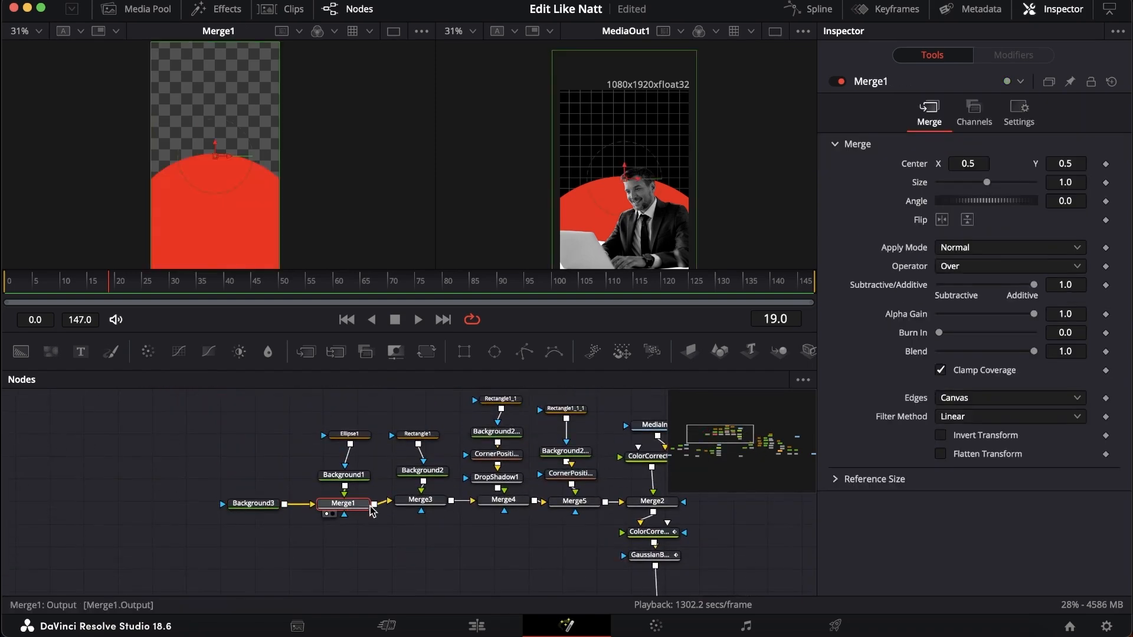
click(345, 434)
key(1)
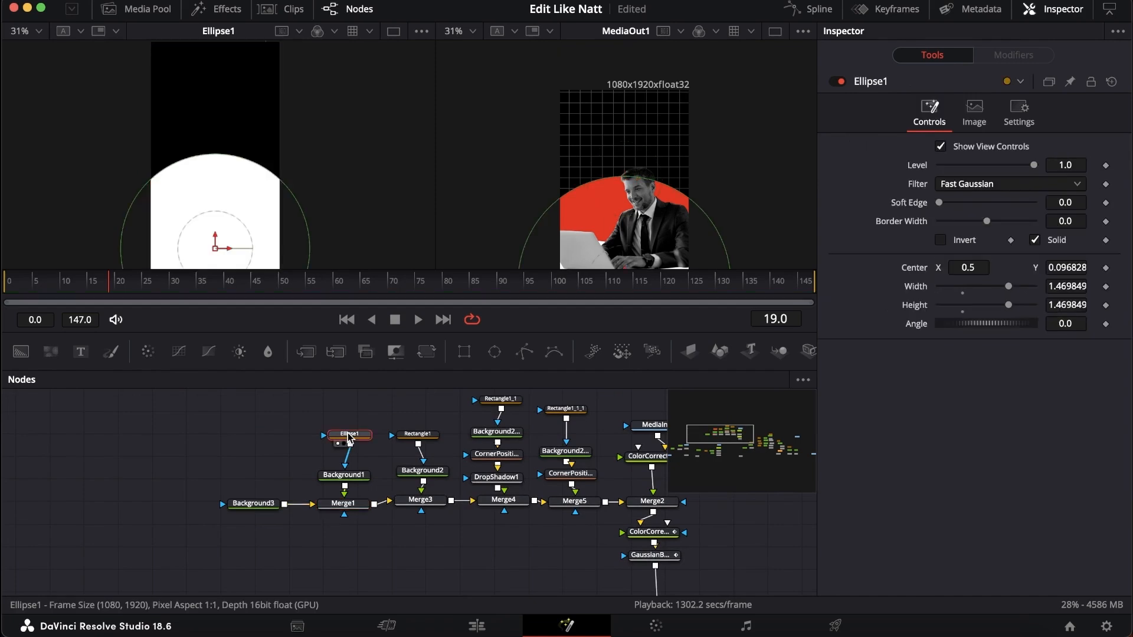
click(348, 475)
key(1)
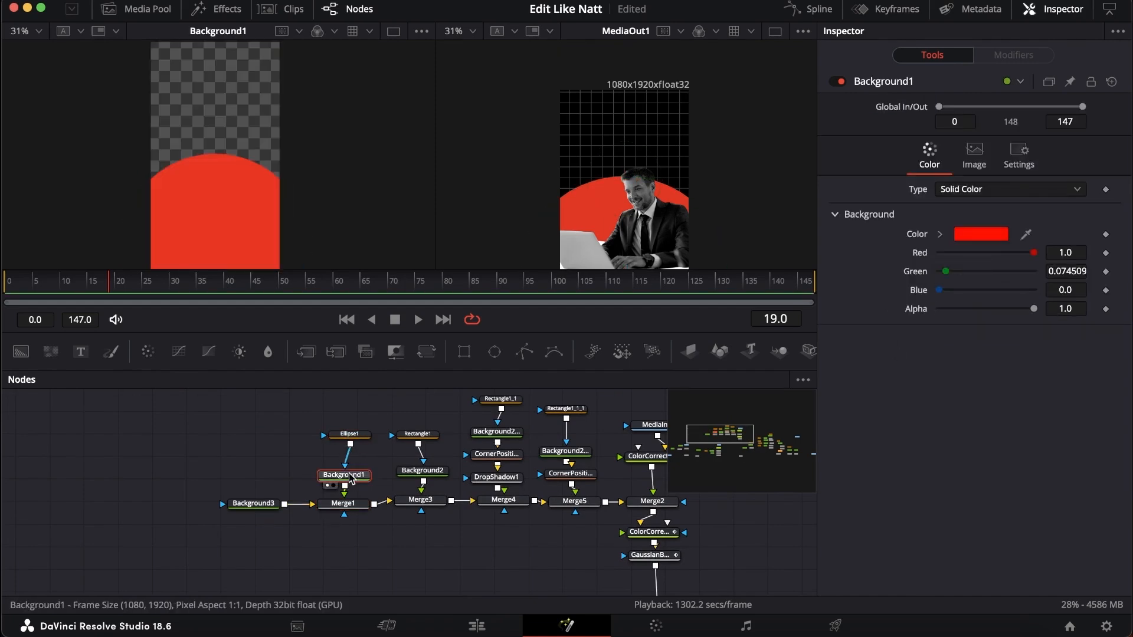
- Preview and compare the Rectangle1 and Rectangle1_1 masks that form the desk, with the playhead at frame 13
click(417, 435)
key(1)
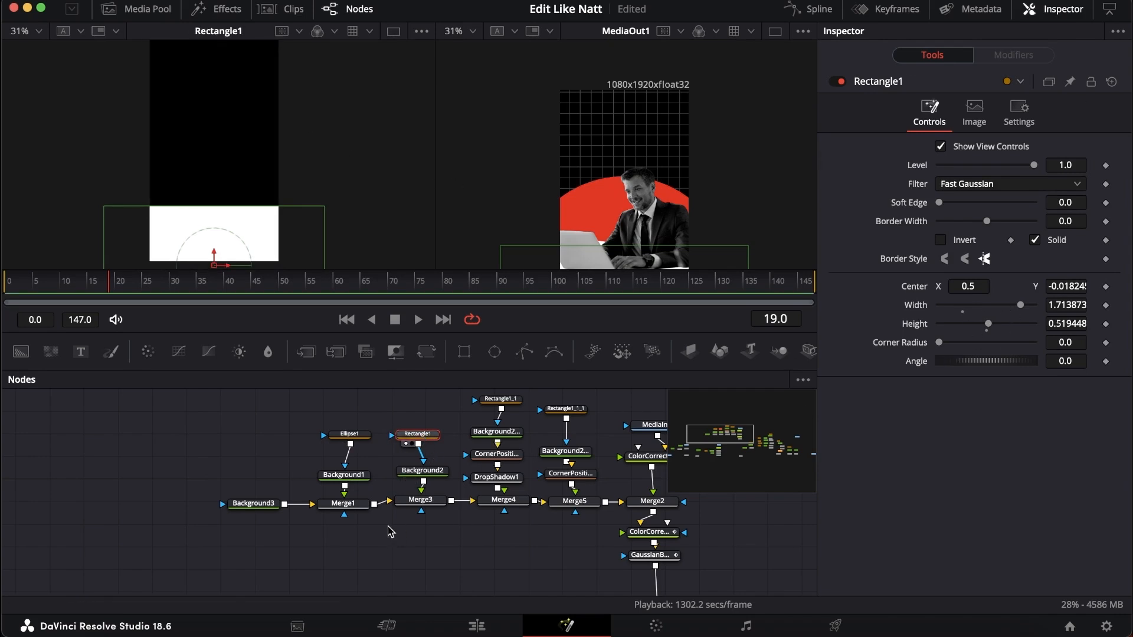
click(498, 400)
key(1)
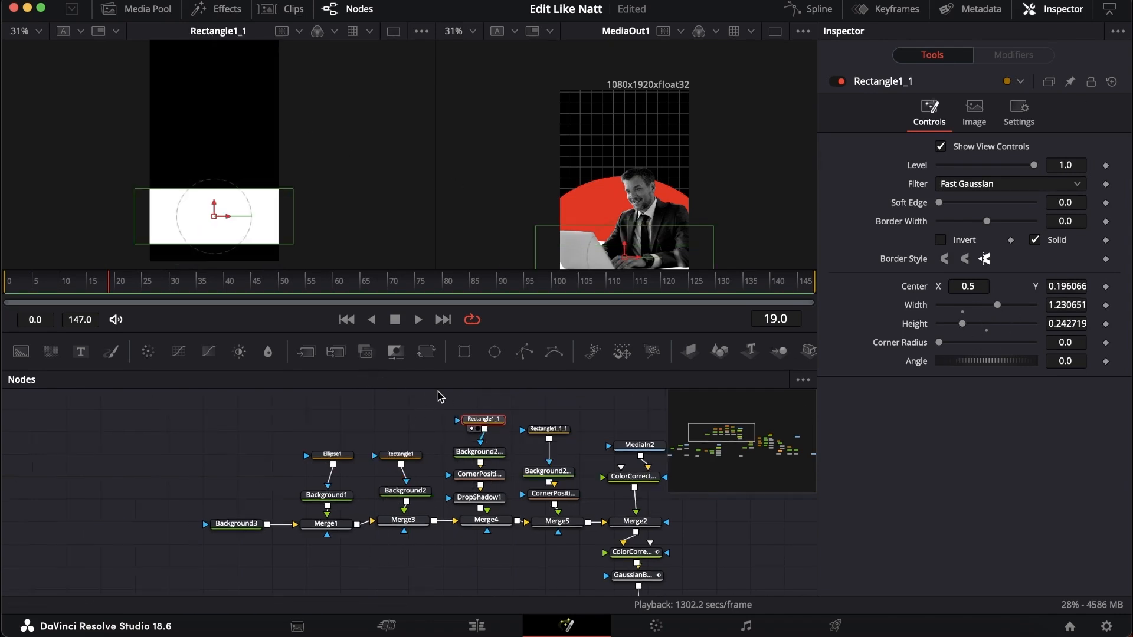
drag(57, 289, 76, 292)
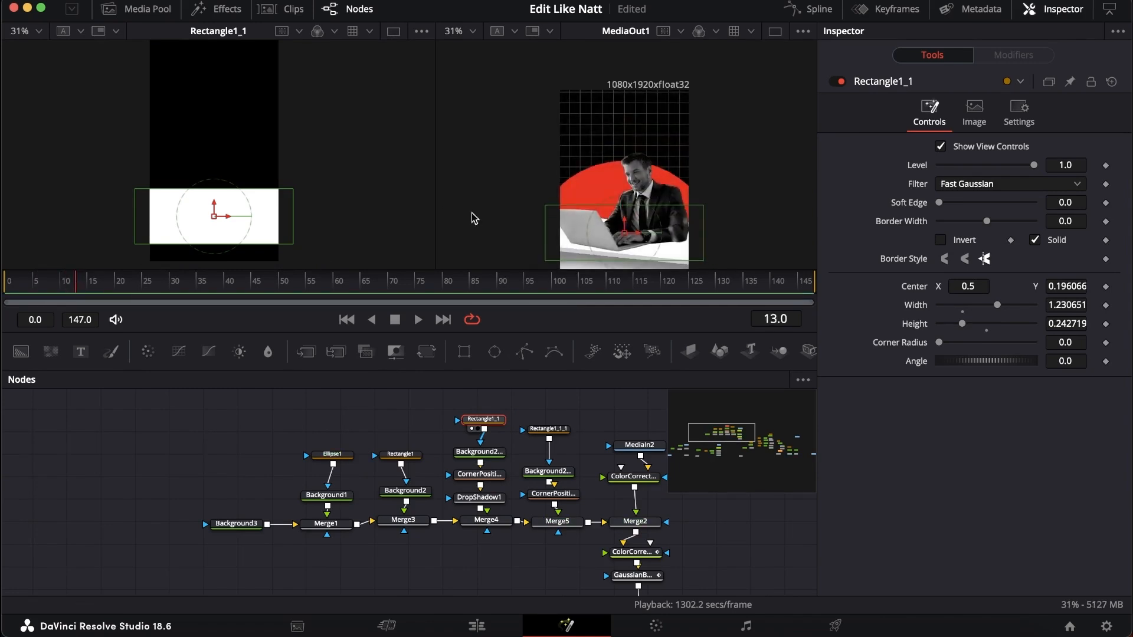
click(398, 458)
key(1)
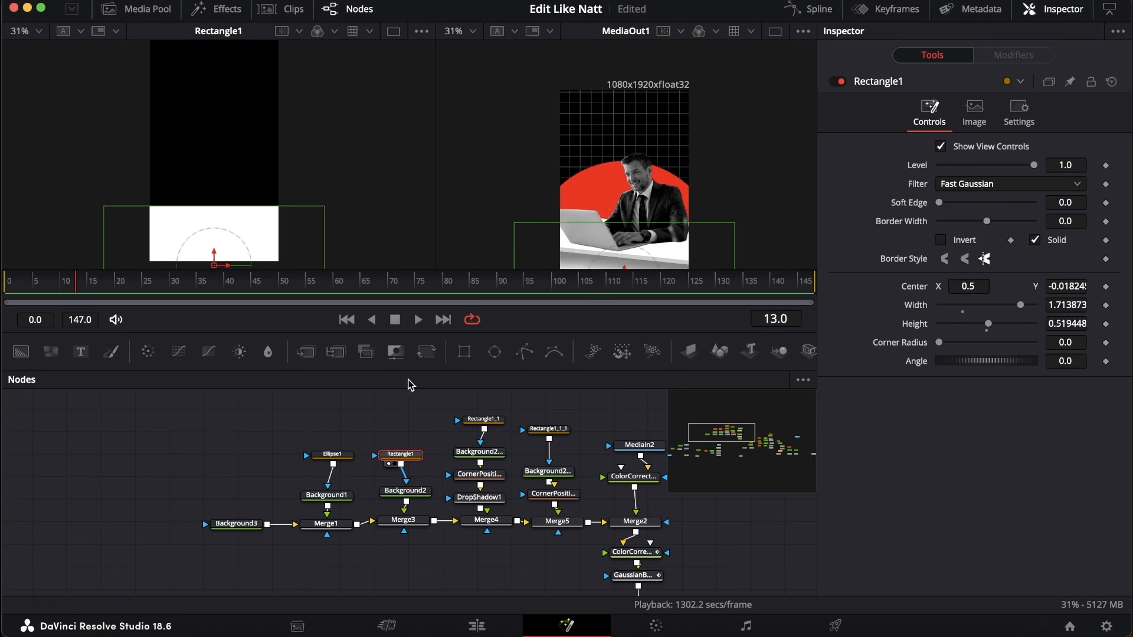
click(493, 422)
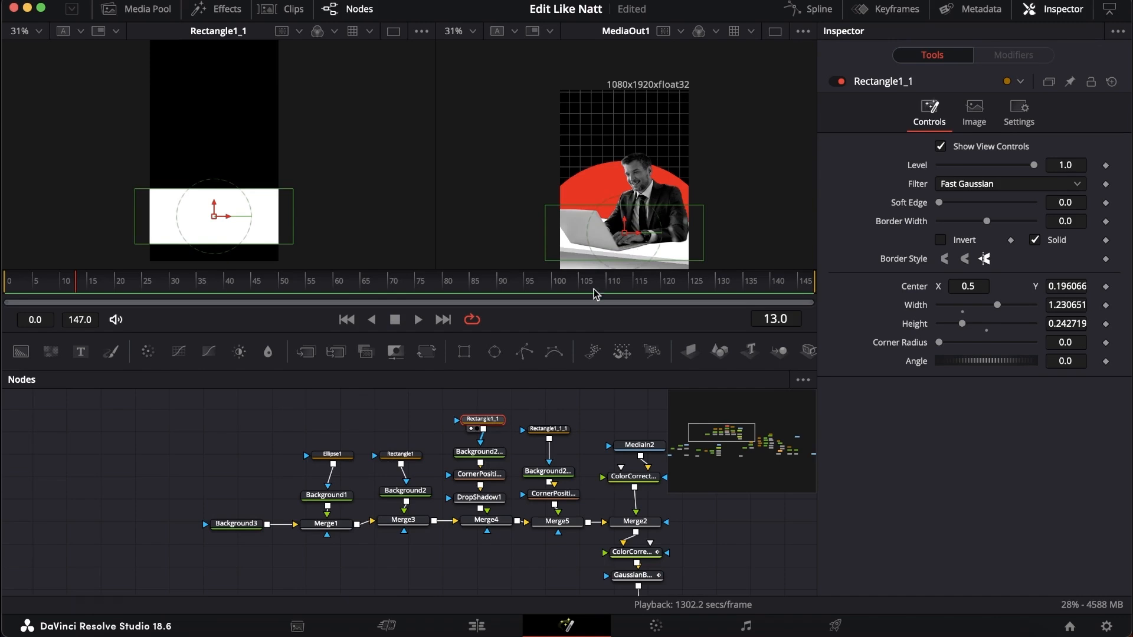
- Preview the CornerPositioner1 and DropShadow1 nodes and inspect the desk's perspective and shadow up close in the output
click(484, 452)
click(491, 475)
click(489, 460)
click(489, 475)
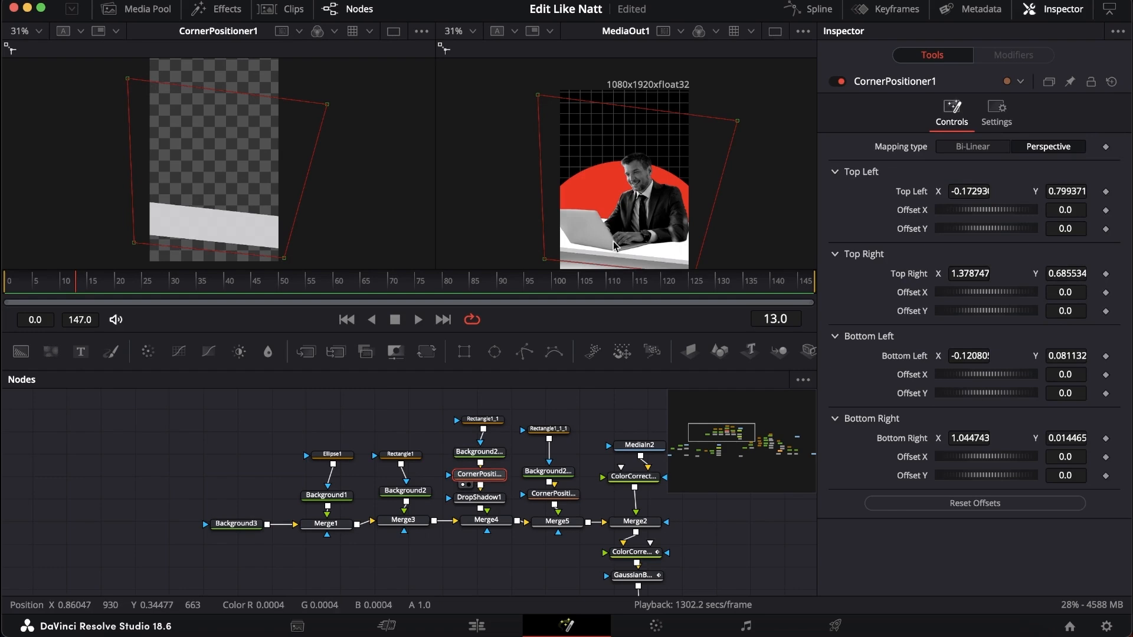
click(479, 499)
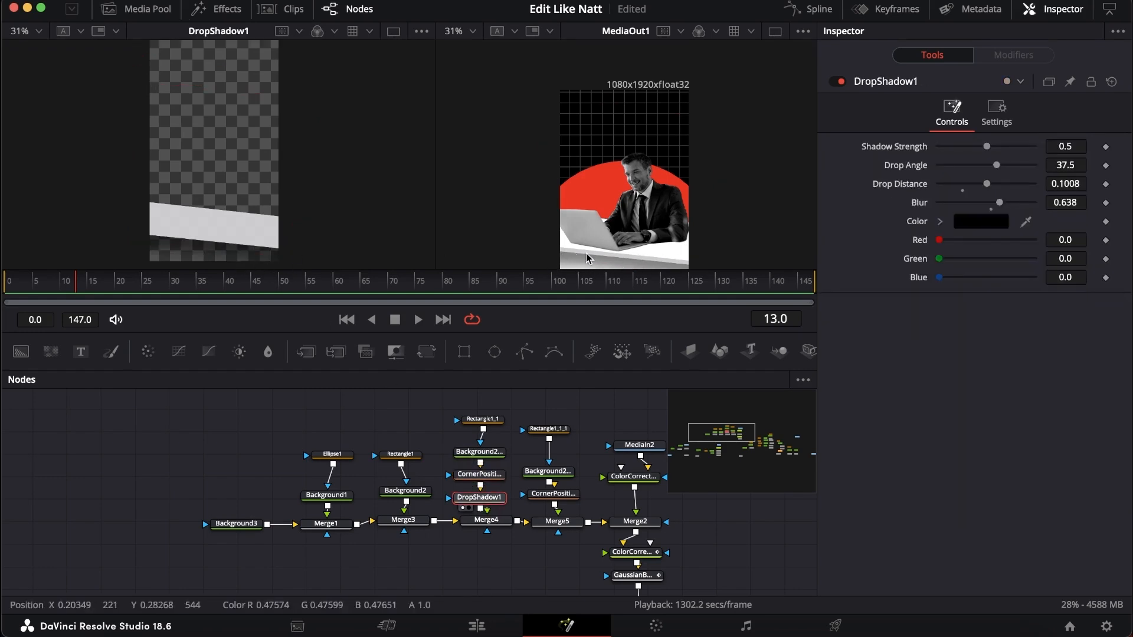
scroll(587, 257, up, 5)
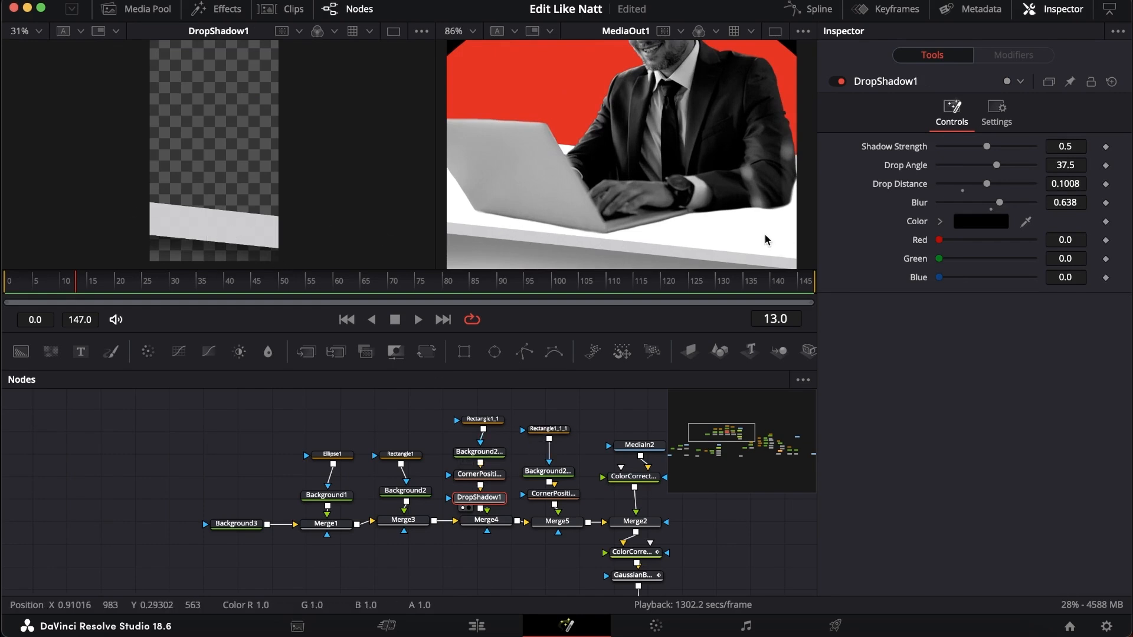
- Preview Rectangle1_1_1 and its CornerPositioner1_1 for the upper desk surface, and recheck the DropShadow1 settings
click(550, 472)
click(558, 432)
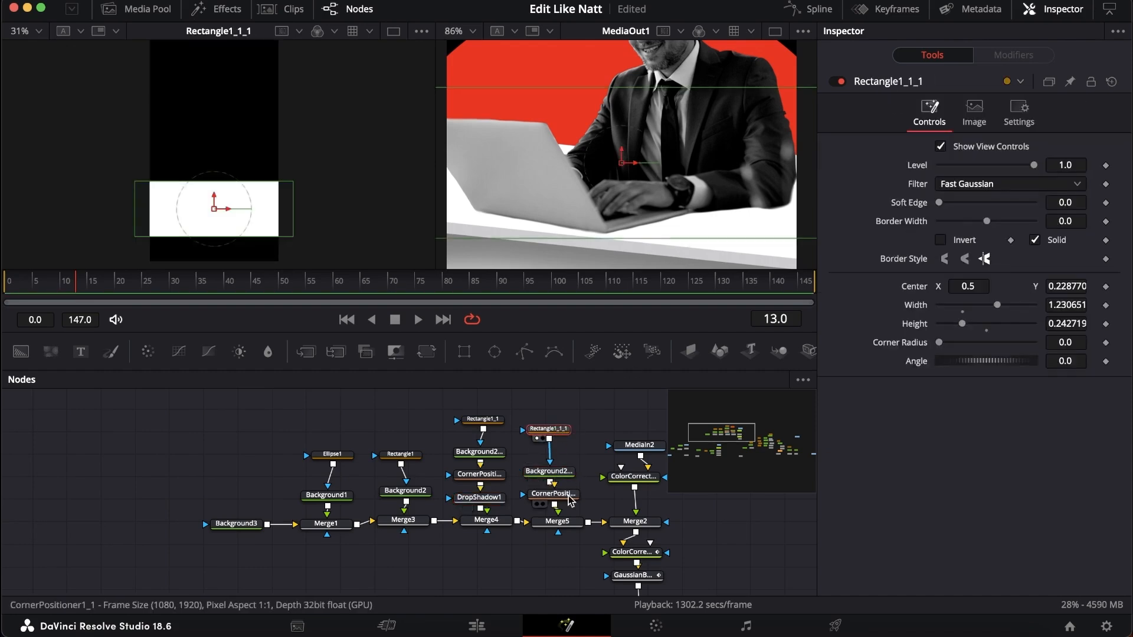
click(558, 494)
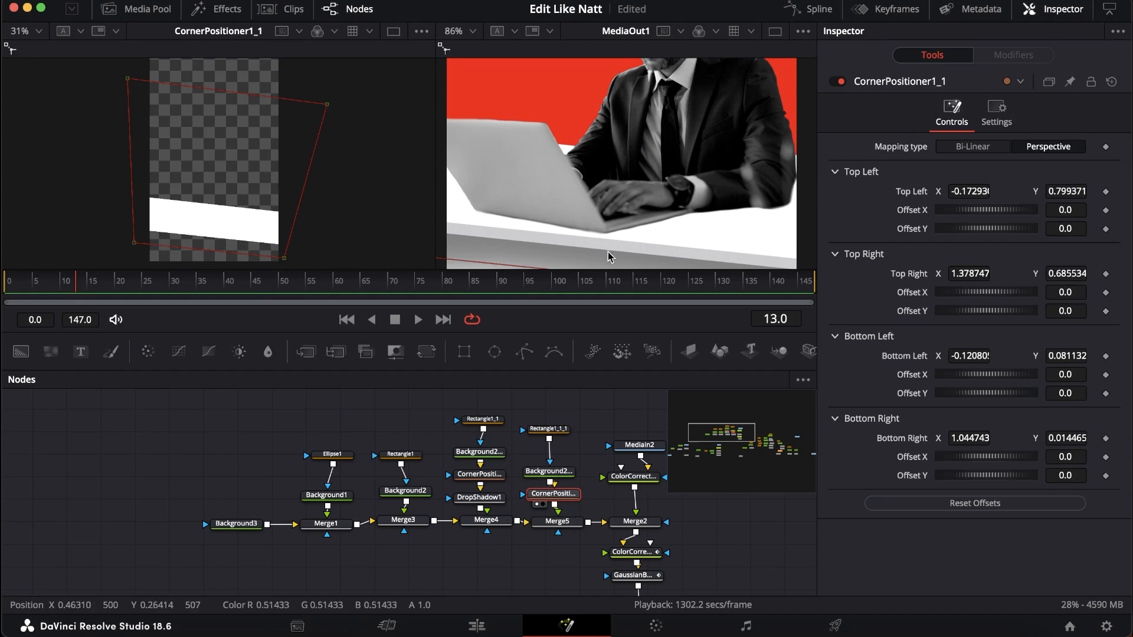
click(479, 497)
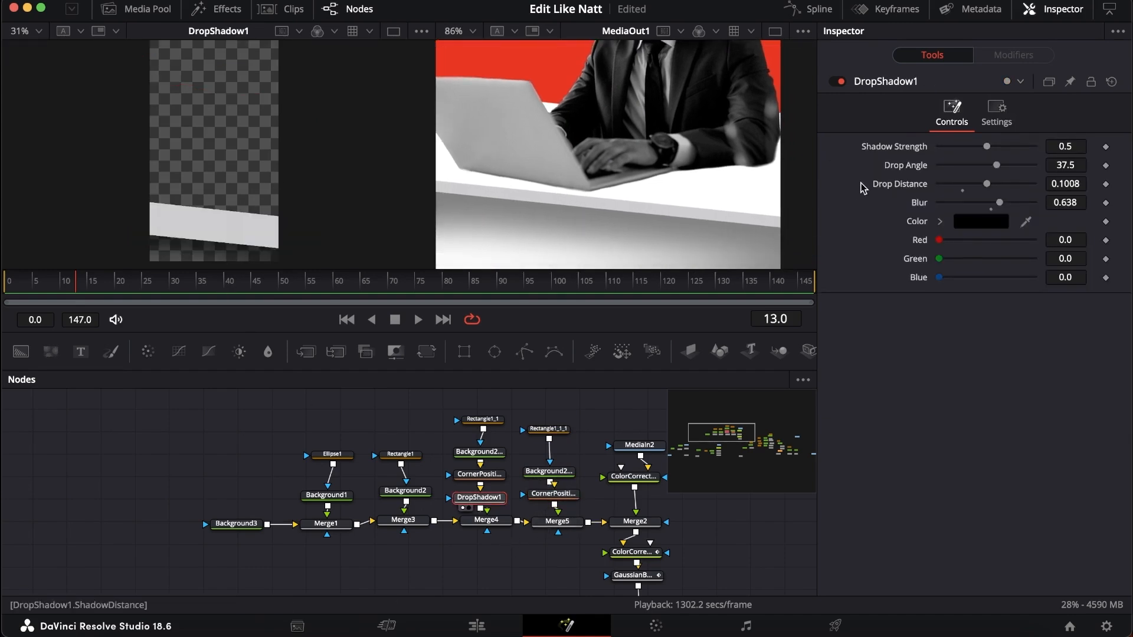
- Load the MediaIn2 businessman image into the first viewer and reframe the output to show the whole figure
drag(634, 446, 352, 137)
scroll(351, 132, down, 5)
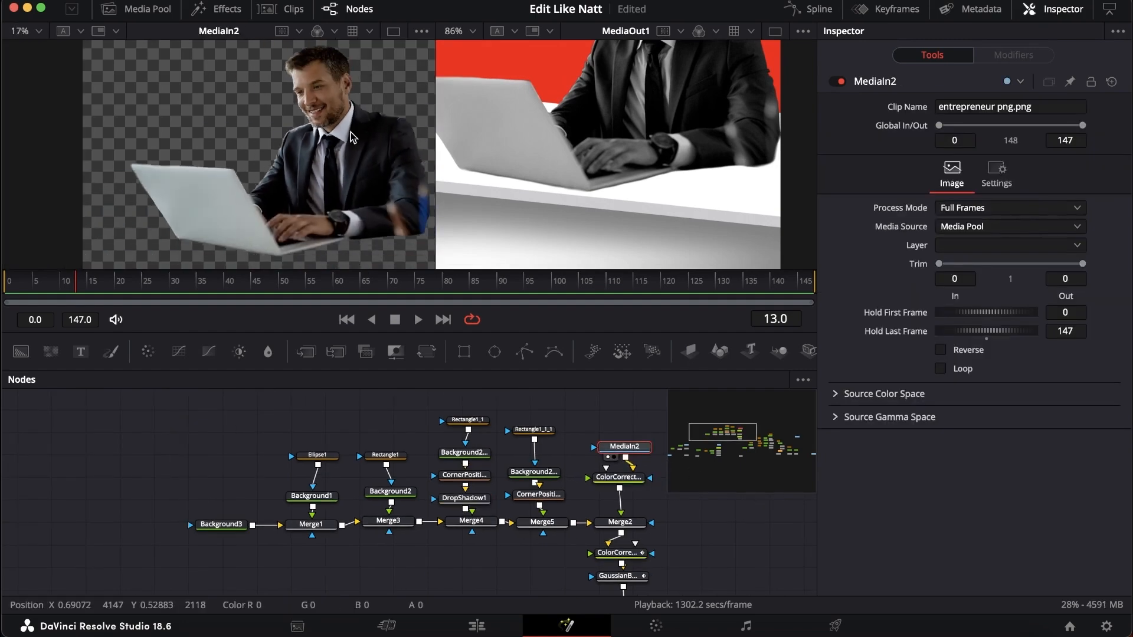
scroll(522, 165, down, 4)
scroll(522, 165, down, 1)
drag(523, 166, 619, 178)
scroll(553, 186, up, 2)
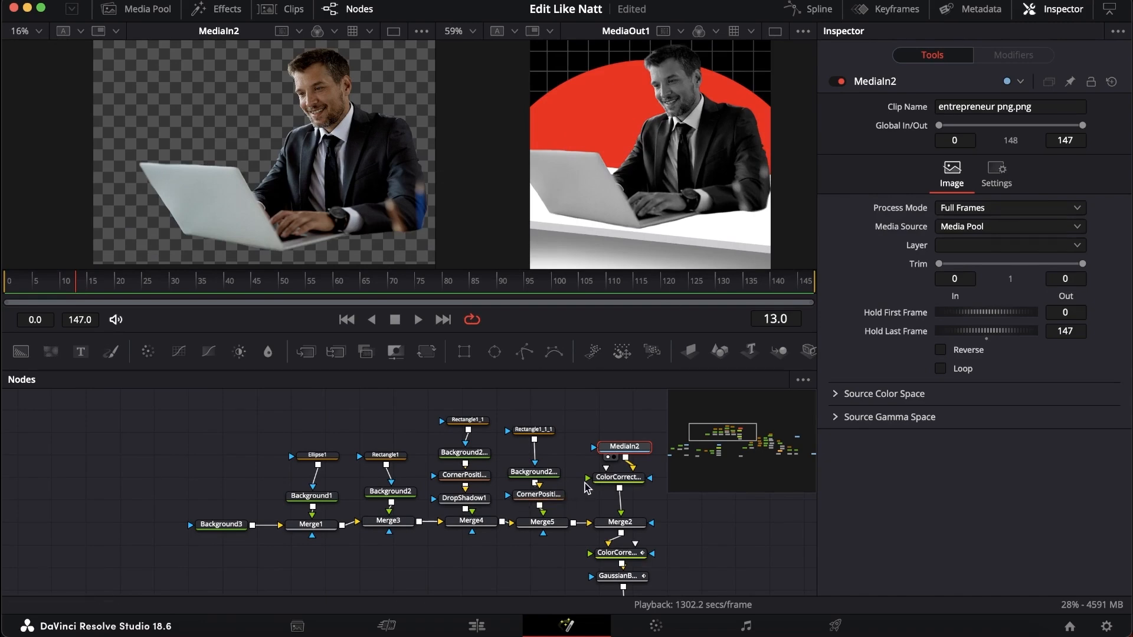
- Preview ColorCorrector1 and check its saturation, and inspect the center and size settings of Merge2
scroll(571, 488, right, 3)
click(571, 478)
key(1)
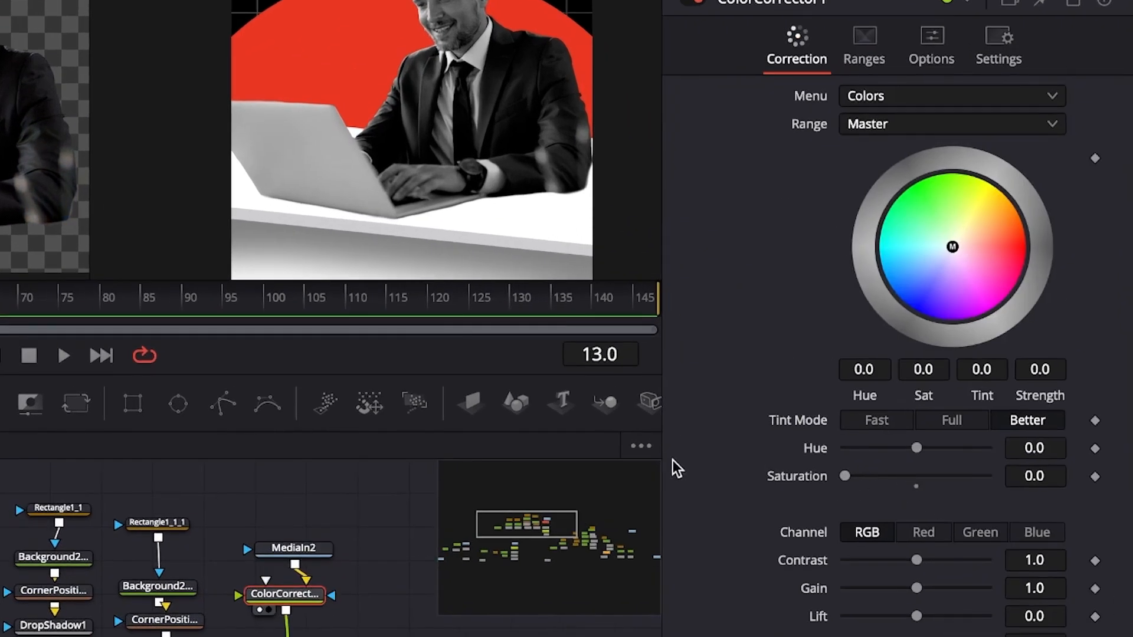
click(457, 588)
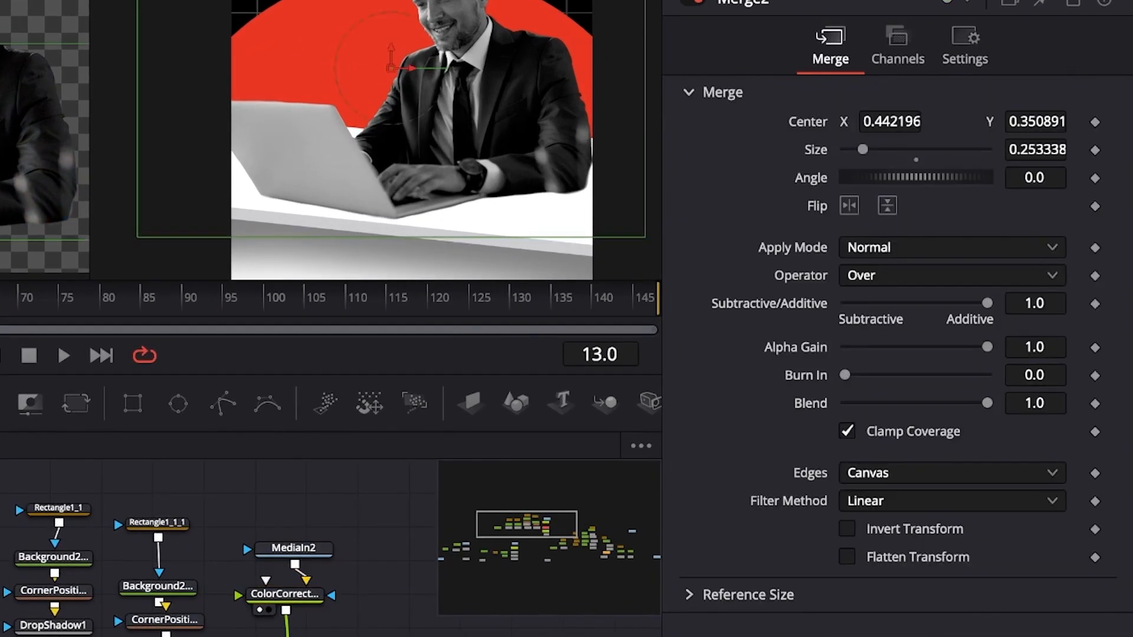
scroll(584, 527, down, 1)
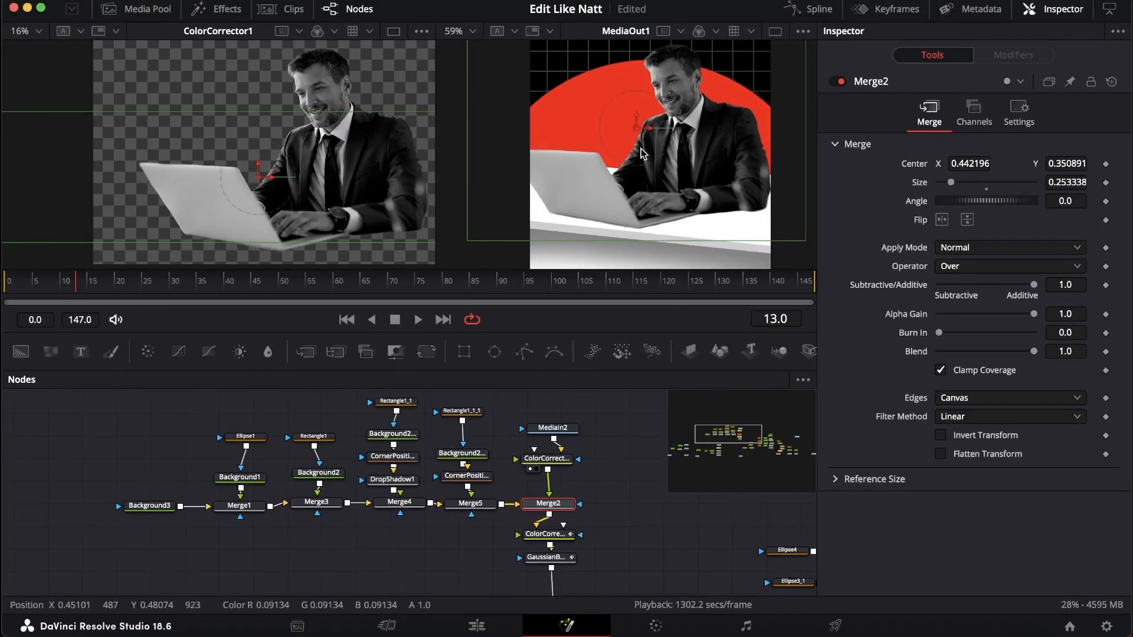
- Preview ColorCorrector2 and scrub from around frame 16 to frame 32 to check its saturation animation
click(551, 534)
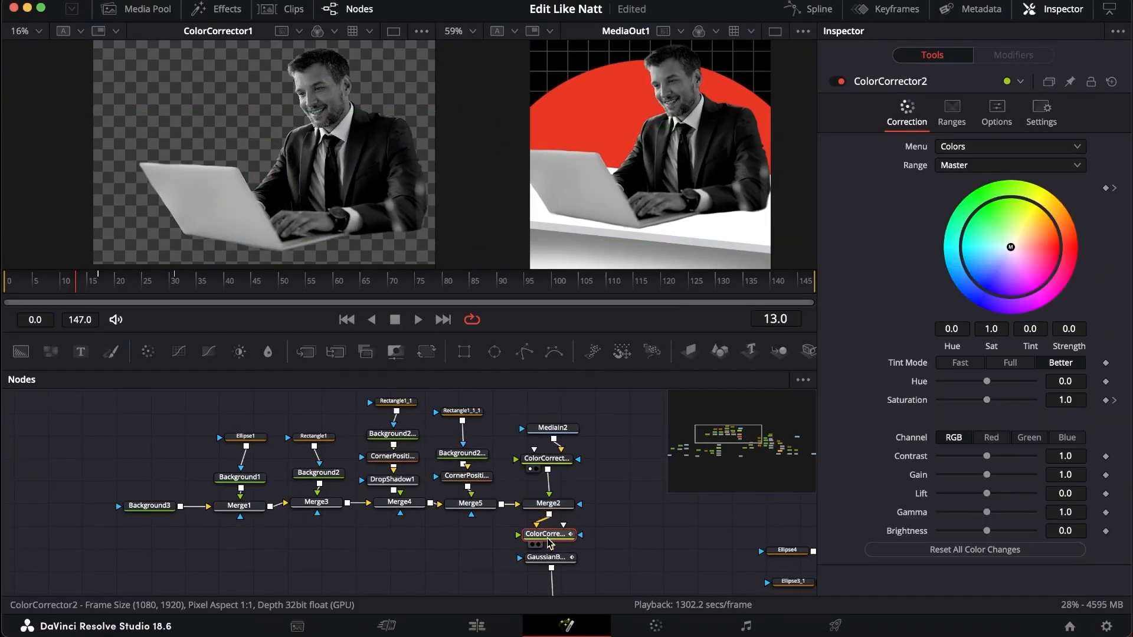
key(1)
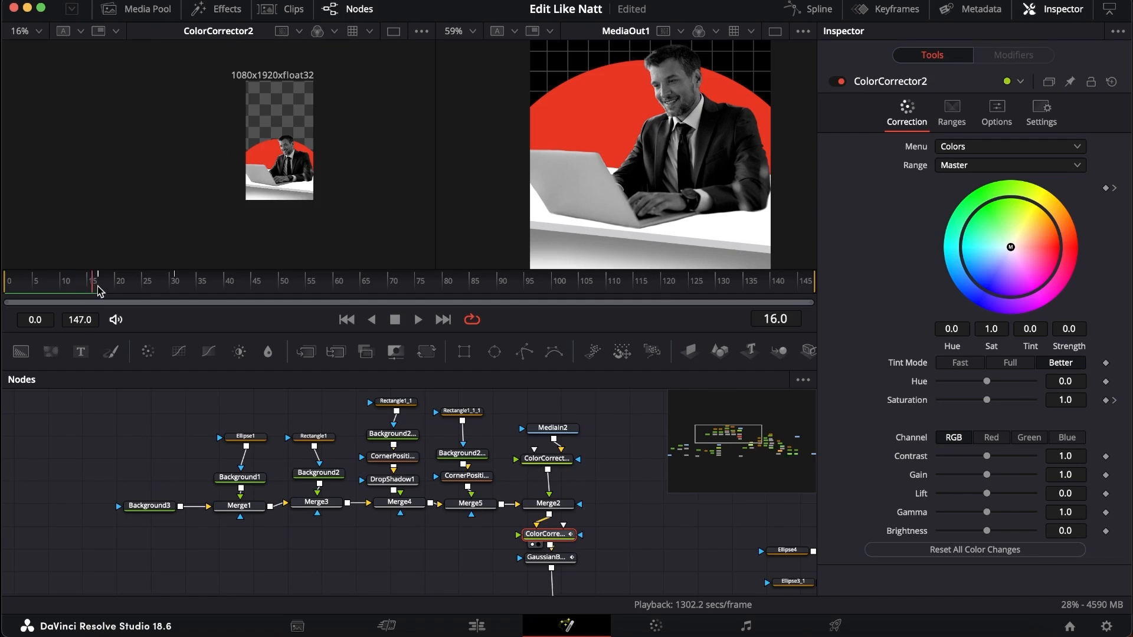
click(99, 291)
drag(99, 272, 183, 289)
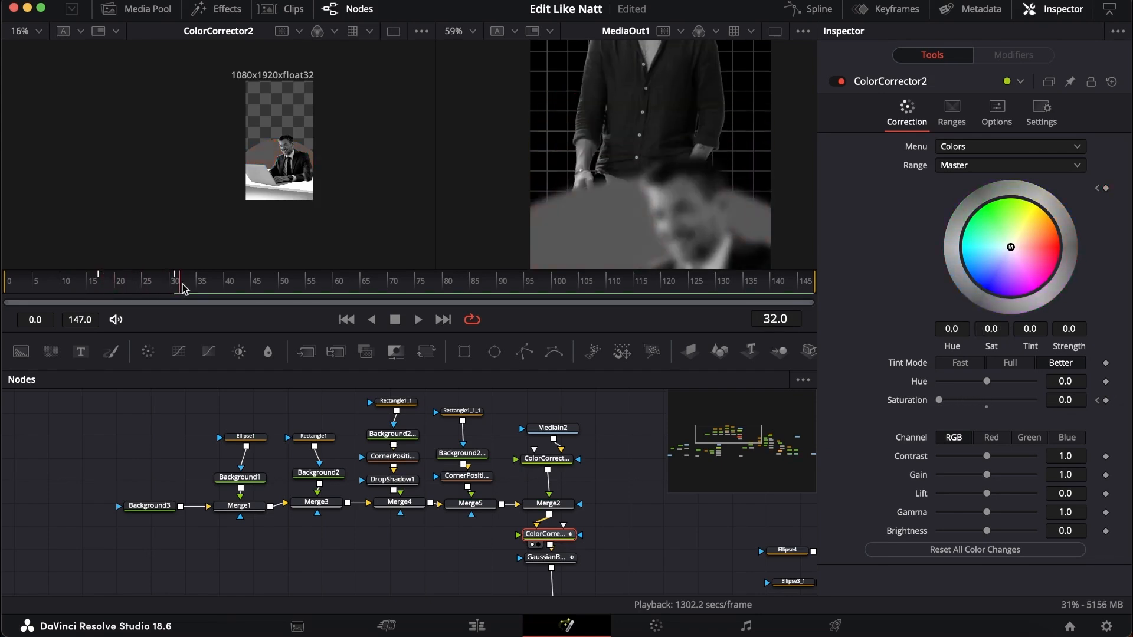
- Preview the Gaussian blur node below ColorCorrector2 and scrub across its keyframes to check the blur animation
scroll(541, 537, down, 1)
click(545, 531)
key(1)
drag(88, 282, 168, 284)
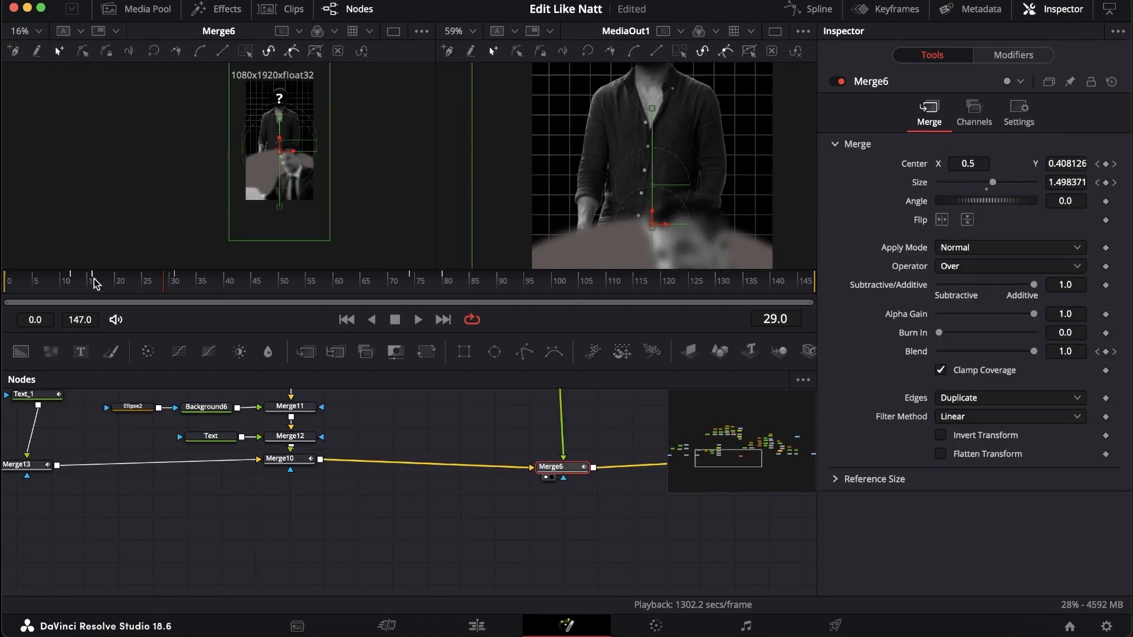
- Scrub repeatedly through Merge6's keyframes up to frame 34 to check the desk scene's center and size animation
drag(94, 282, 176, 288)
scroll(590, 228, down, 3)
scroll(657, 252, up, 3)
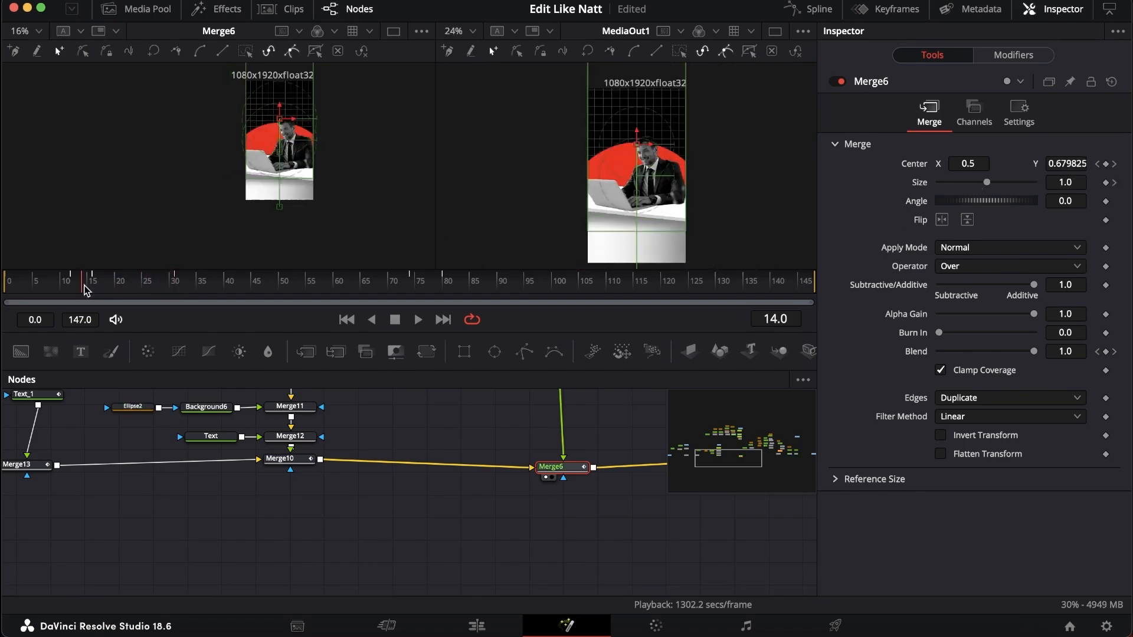
drag(85, 289, 186, 287)
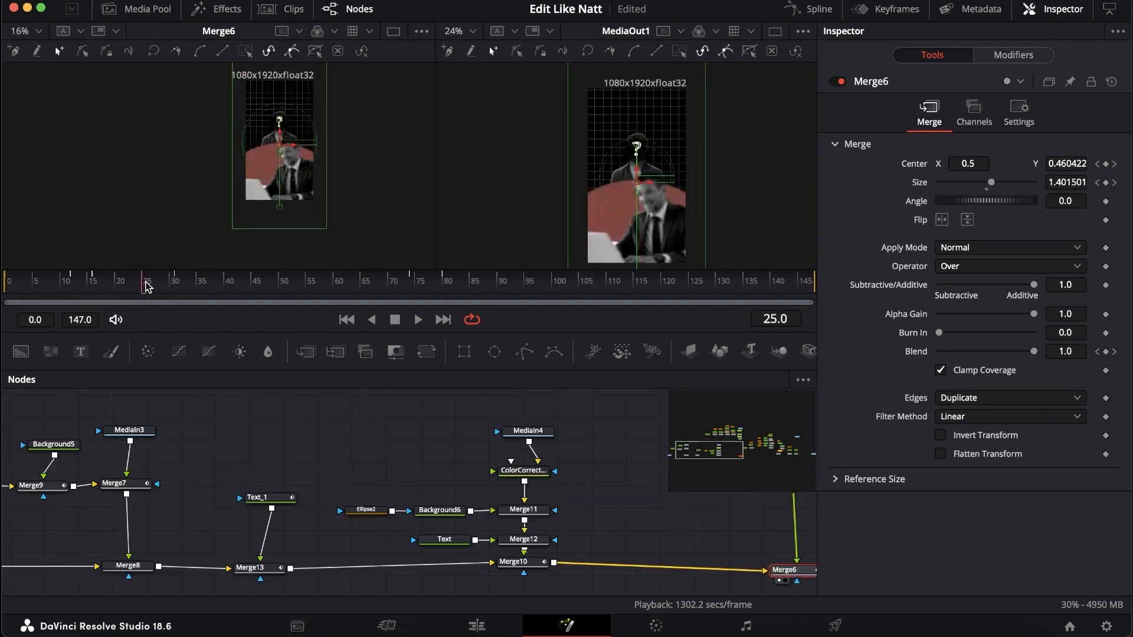
drag(146, 288, 192, 287)
- Preview MediaIn4, ColorCorrector3 and Ellipse2 in turn to examine how the man with the hidden face is built
scroll(518, 497, left, 4)
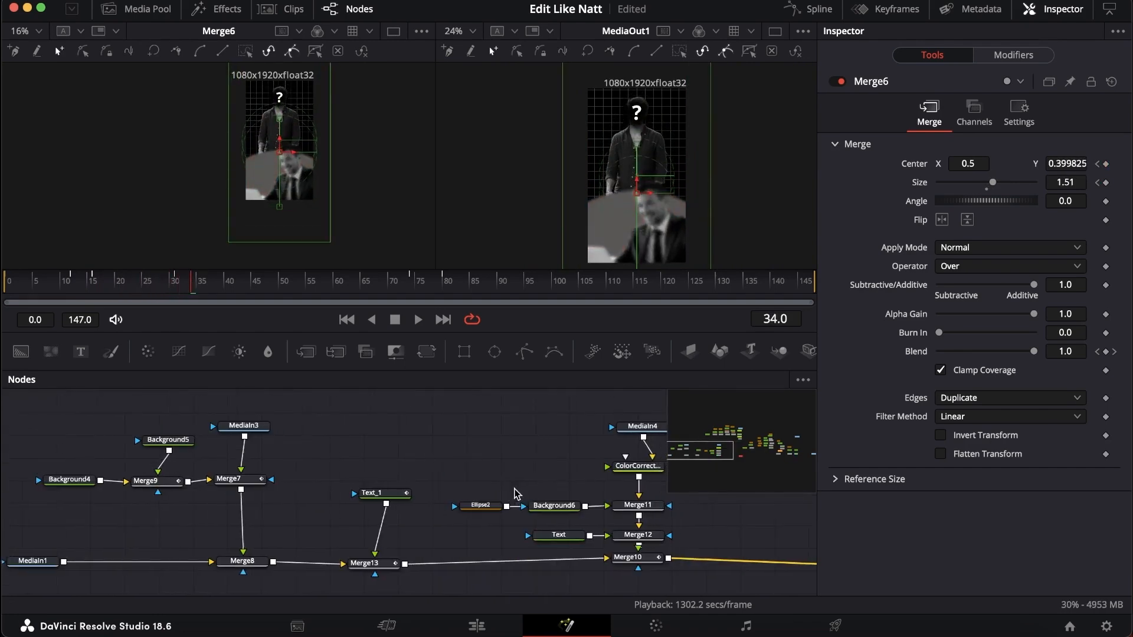
scroll(507, 500, right, 2)
drag(589, 425, 311, 202)
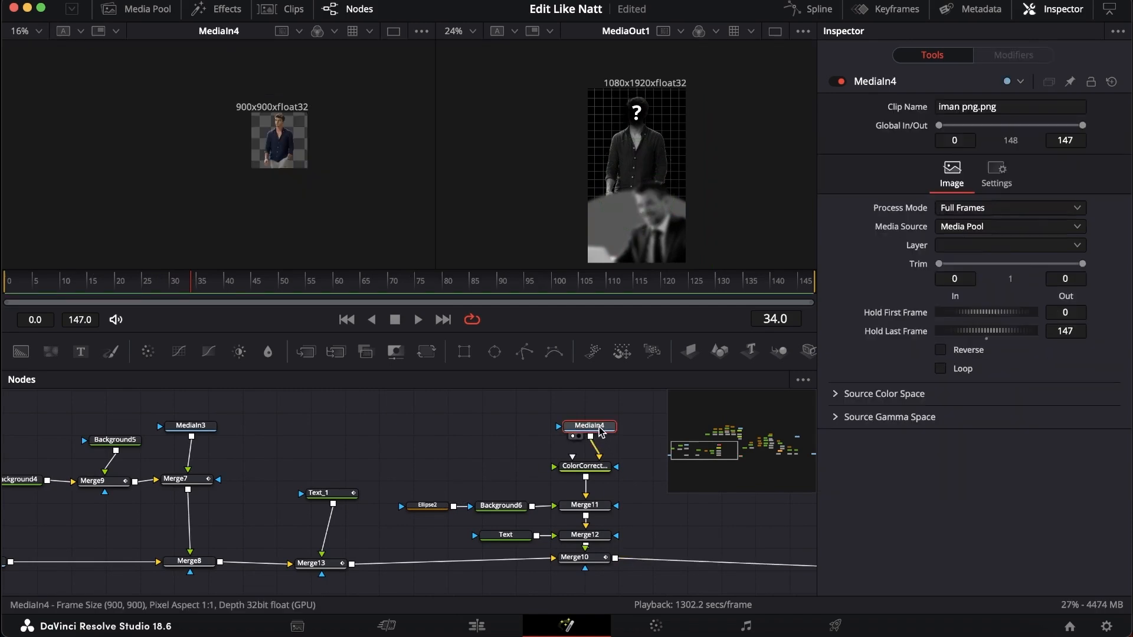
scroll(285, 150, up, 5)
click(578, 468)
key(1)
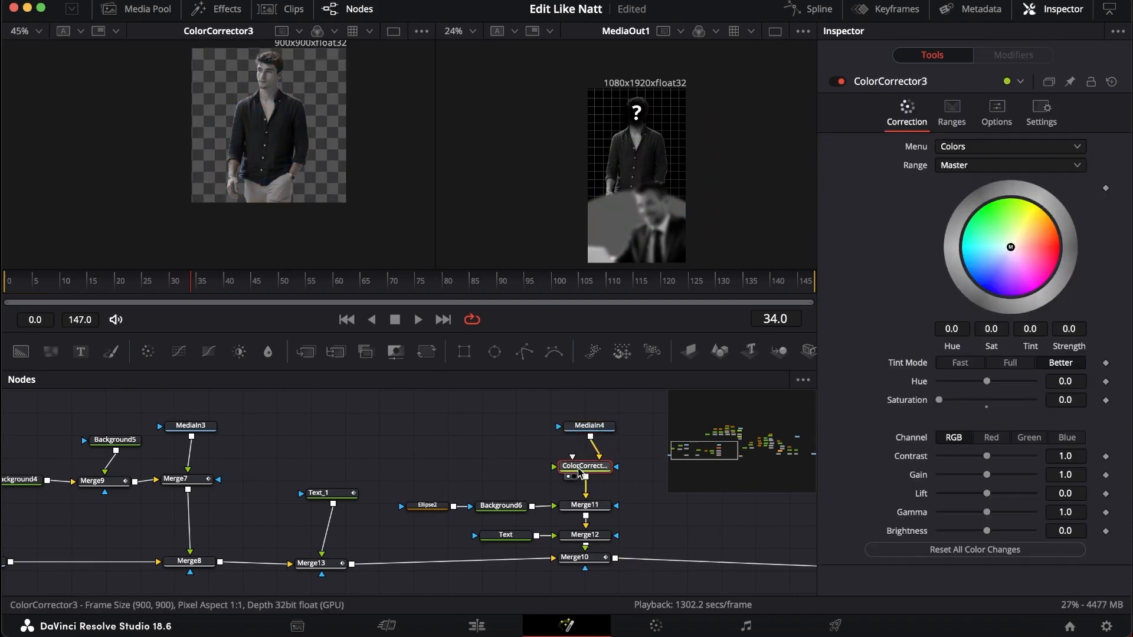
click(427, 504)
key(1)
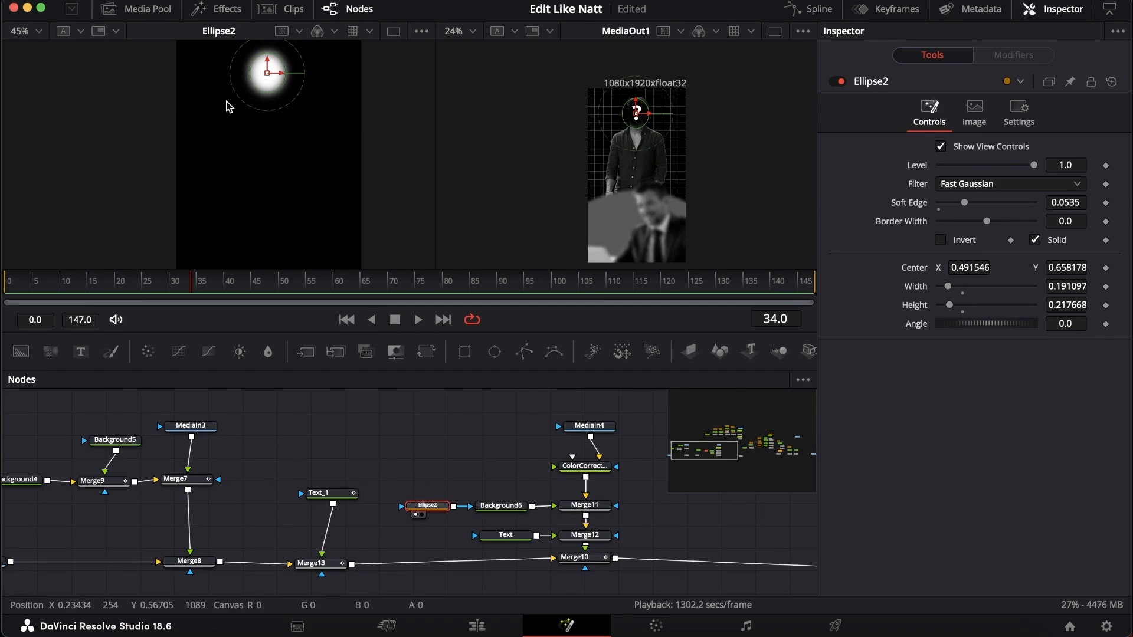
- Preview Merge11 and the question-mark Text node in turn to examine the hidden-face overlay
drag(504, 501, 285, 184)
drag(584, 505, 354, 236)
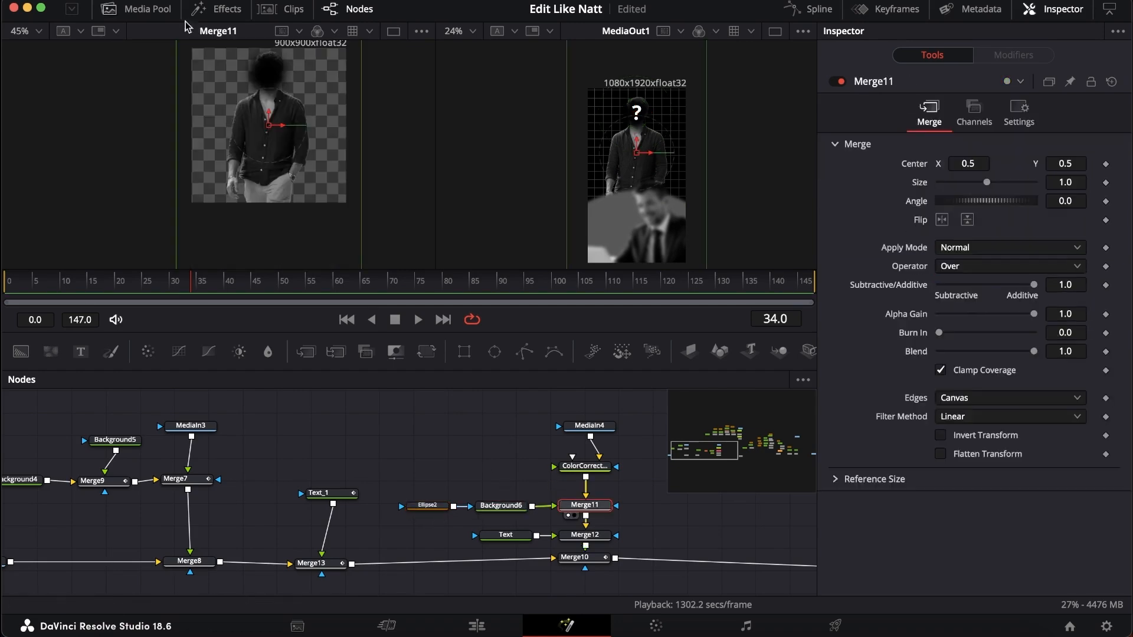
click(505, 535)
key(1)
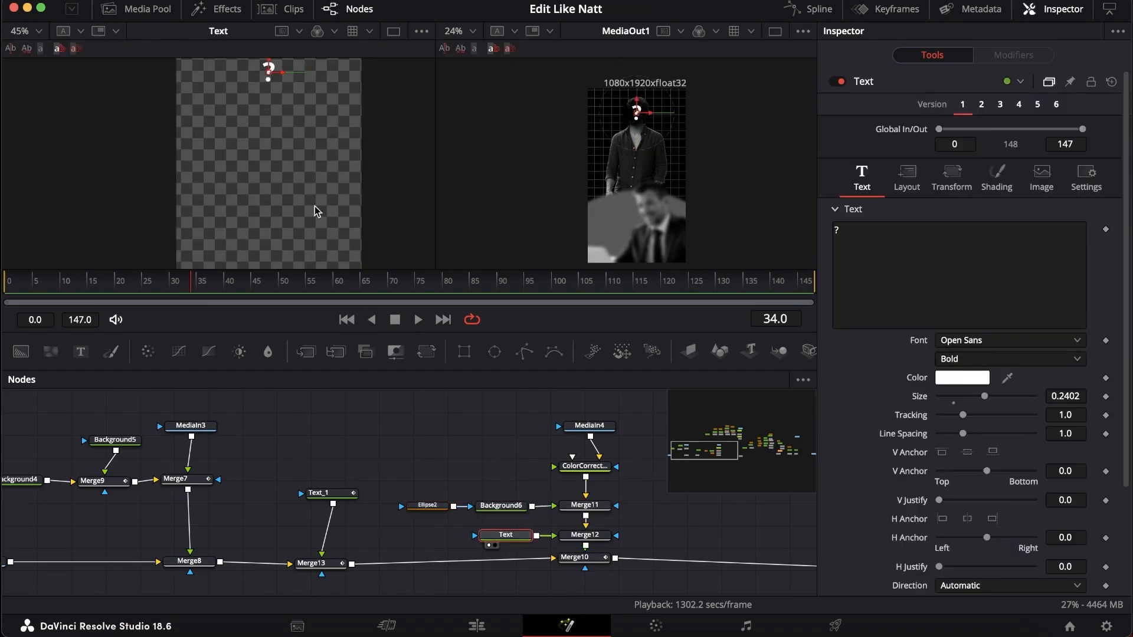
- Preview Merge10 and scrub from about frame 20 to frame 49 to check the hidden-face man's center animation
click(575, 557)
key(1)
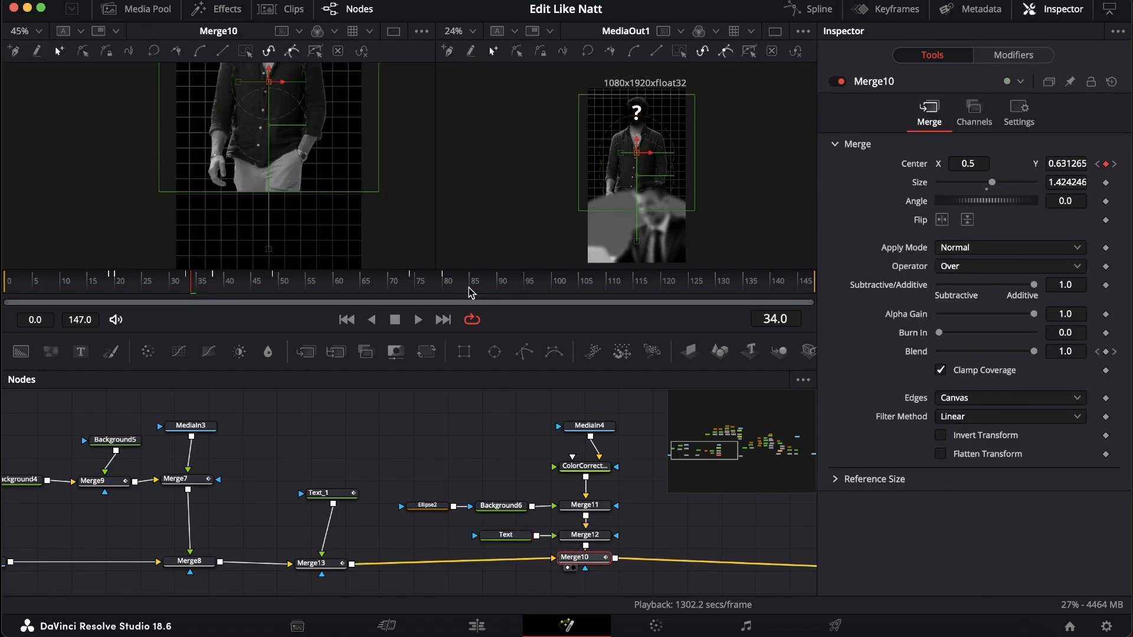
click(112, 287)
drag(115, 288, 274, 287)
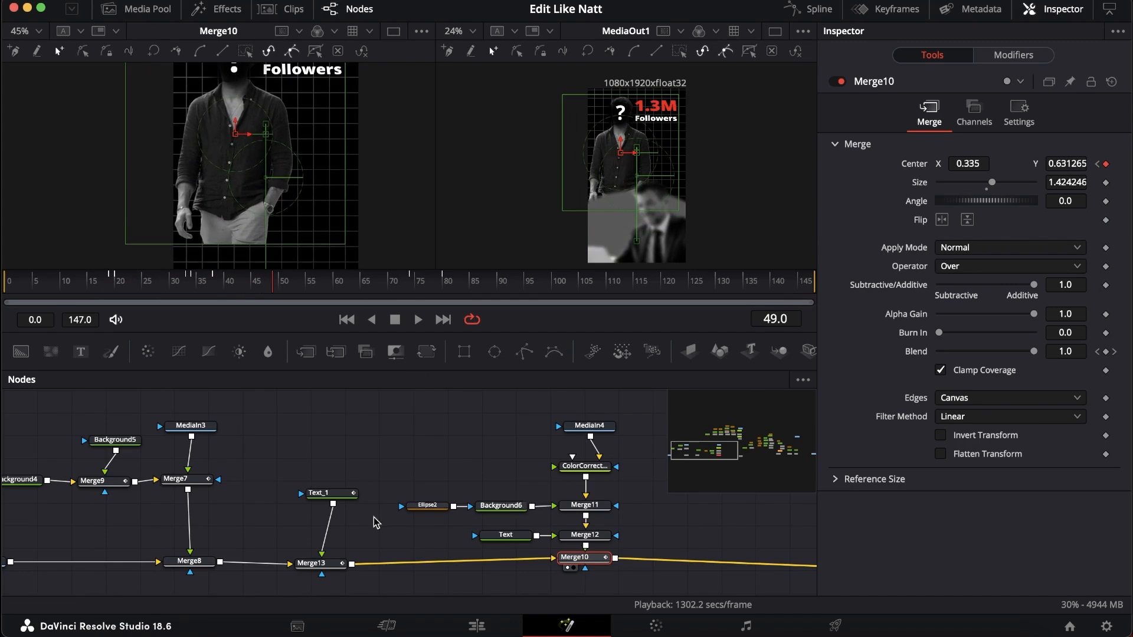
- Preview Text_1, scrub through its keyframes, and check its layout and character transform settings up to frame 44
click(329, 493)
key(1)
drag(252, 287, 313, 279)
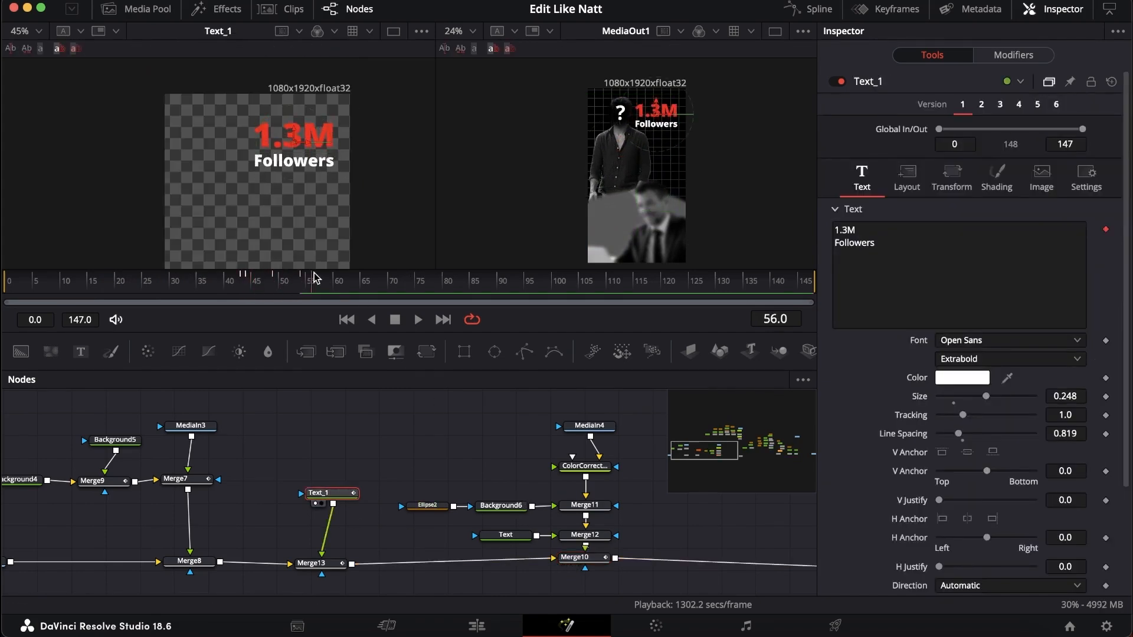
click(906, 189)
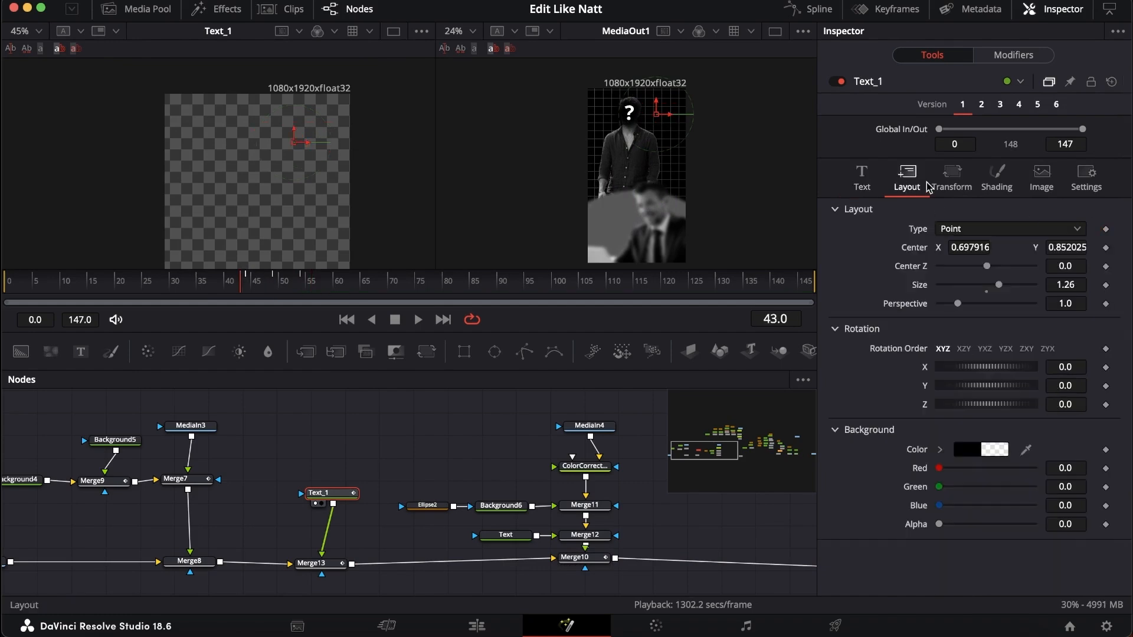
click(935, 186)
click(253, 283)
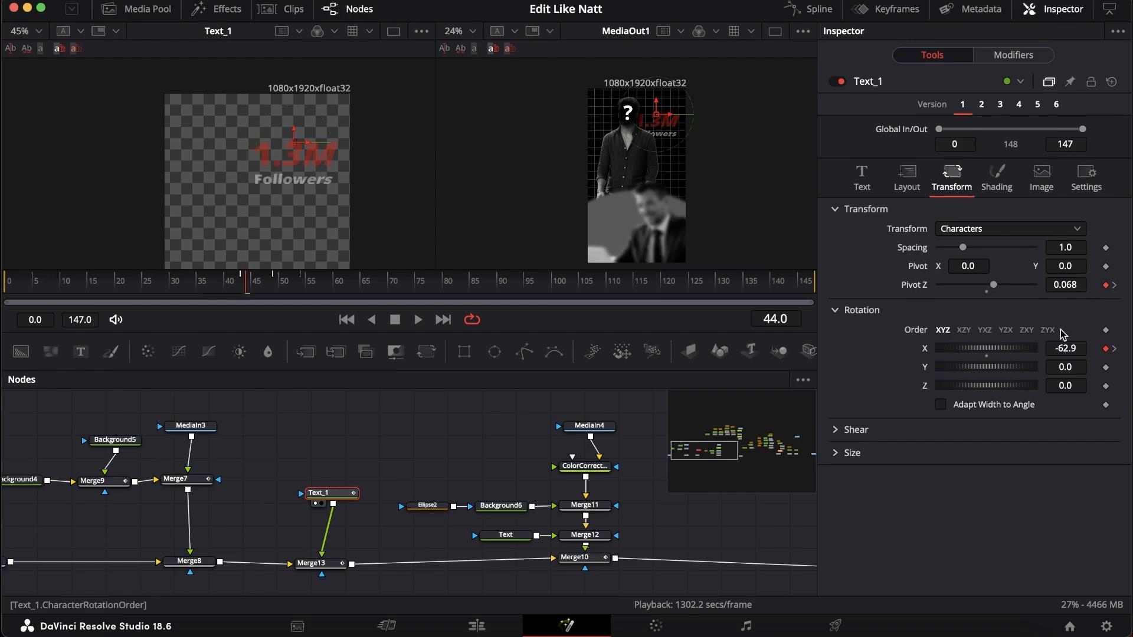
- Step Text_1 through frames 43 to 49 and scrub on to frame 79 to check its shading opacity and character rotation animation
click(996, 177)
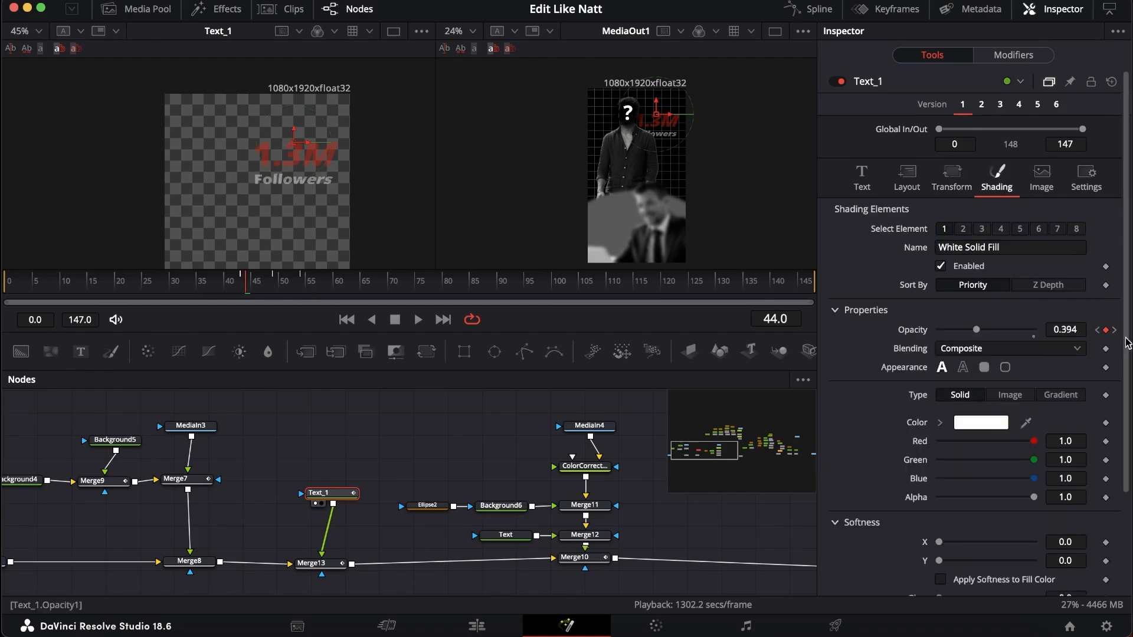
click(243, 287)
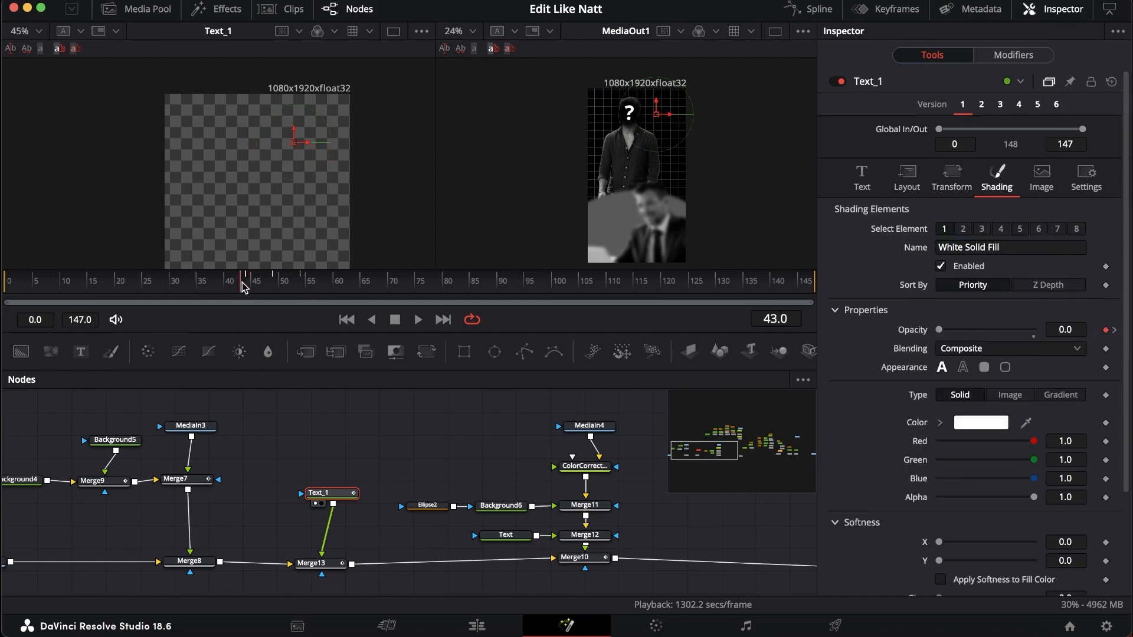
click(248, 287)
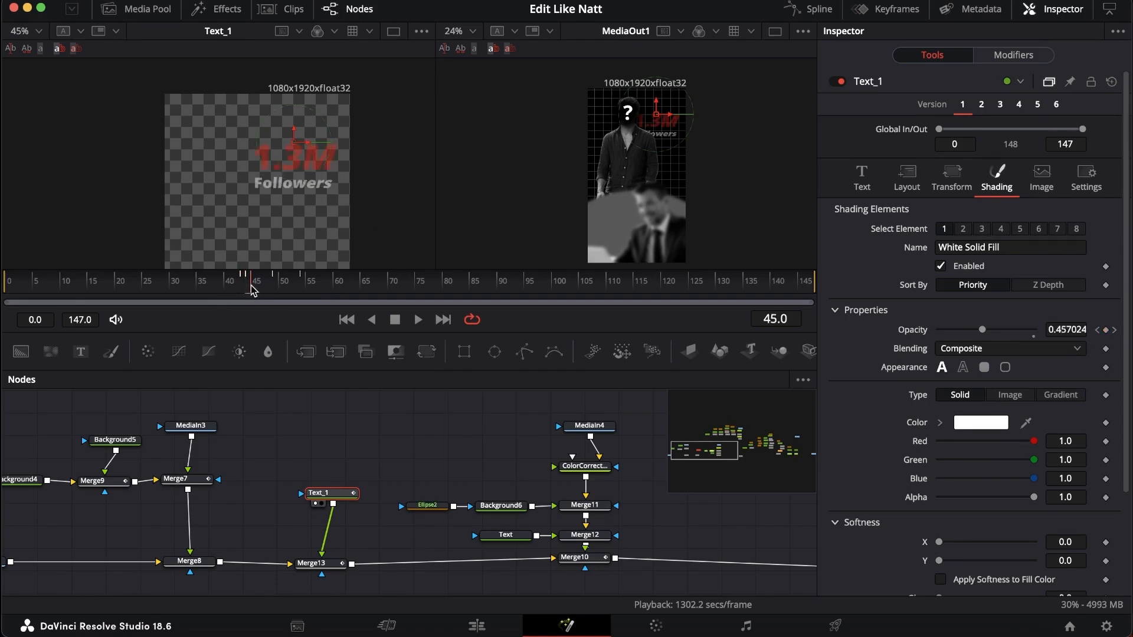
click(275, 287)
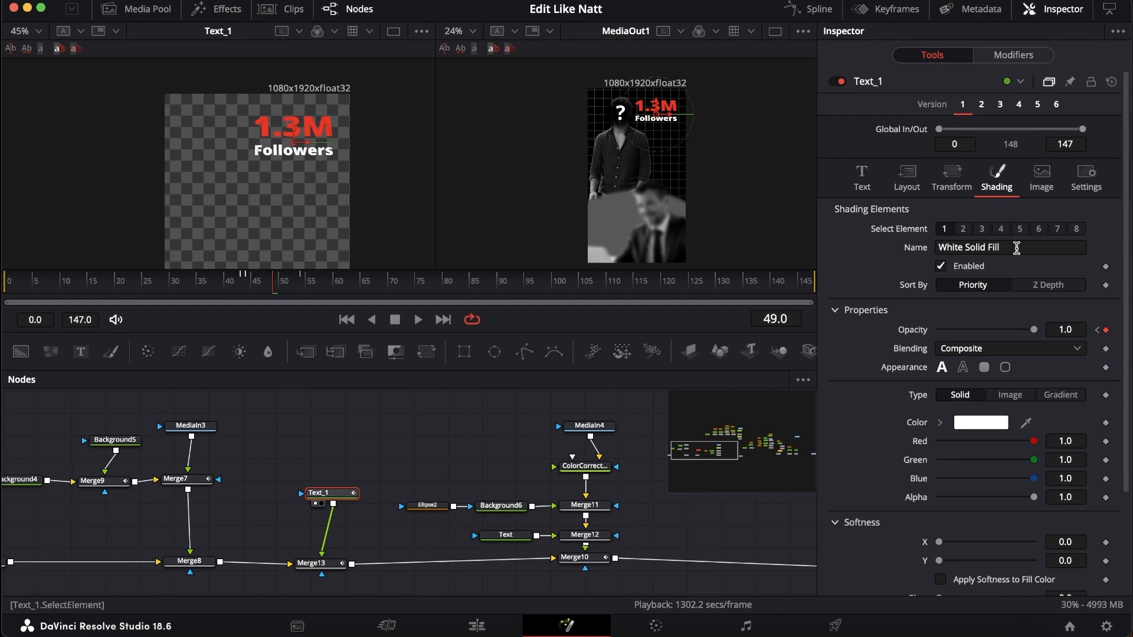
click(951, 177)
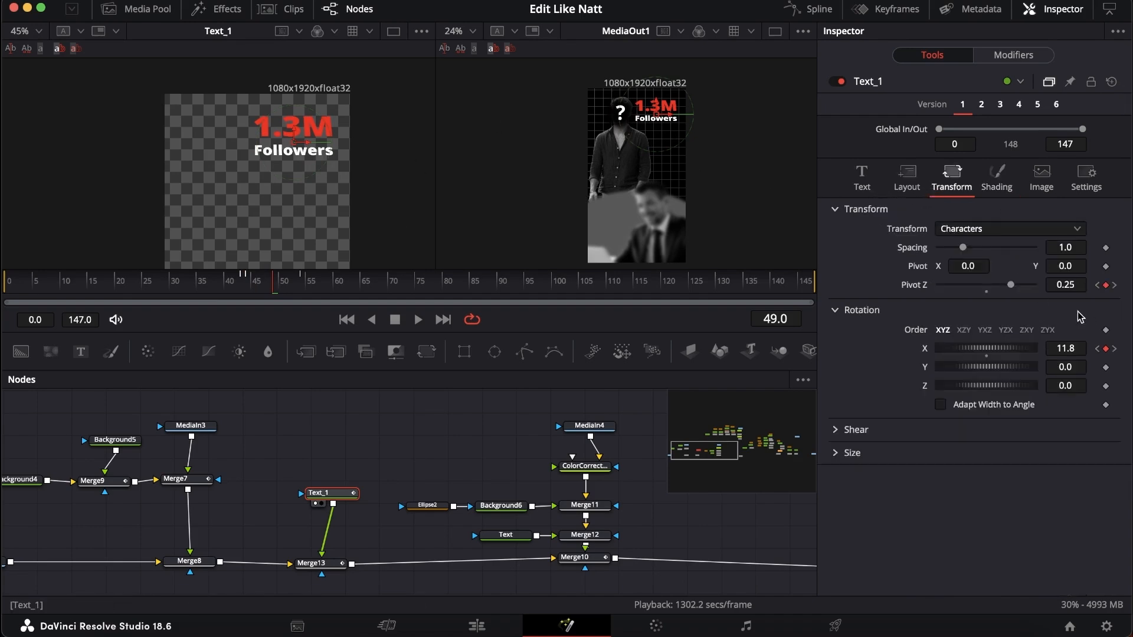
drag(263, 286, 444, 286)
- Select Merge10 and Merge13 in turn to compare their Blend keyframes at frame 79
scroll(361, 417, down, 5)
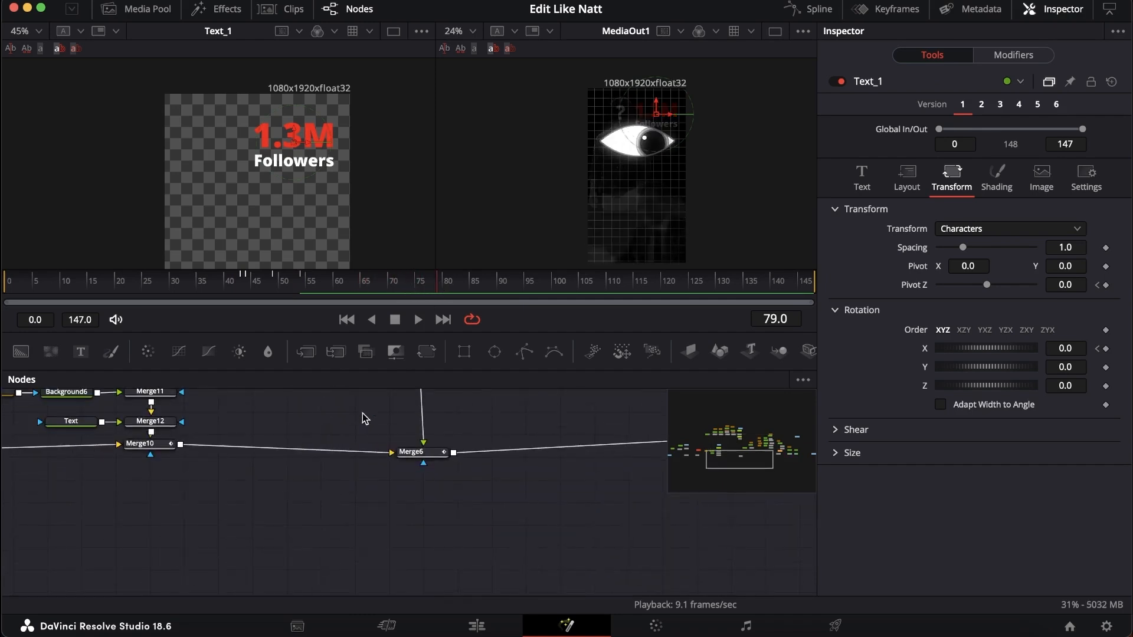
click(155, 448)
scroll(156, 448, up, 5)
scroll(155, 448, left, 5)
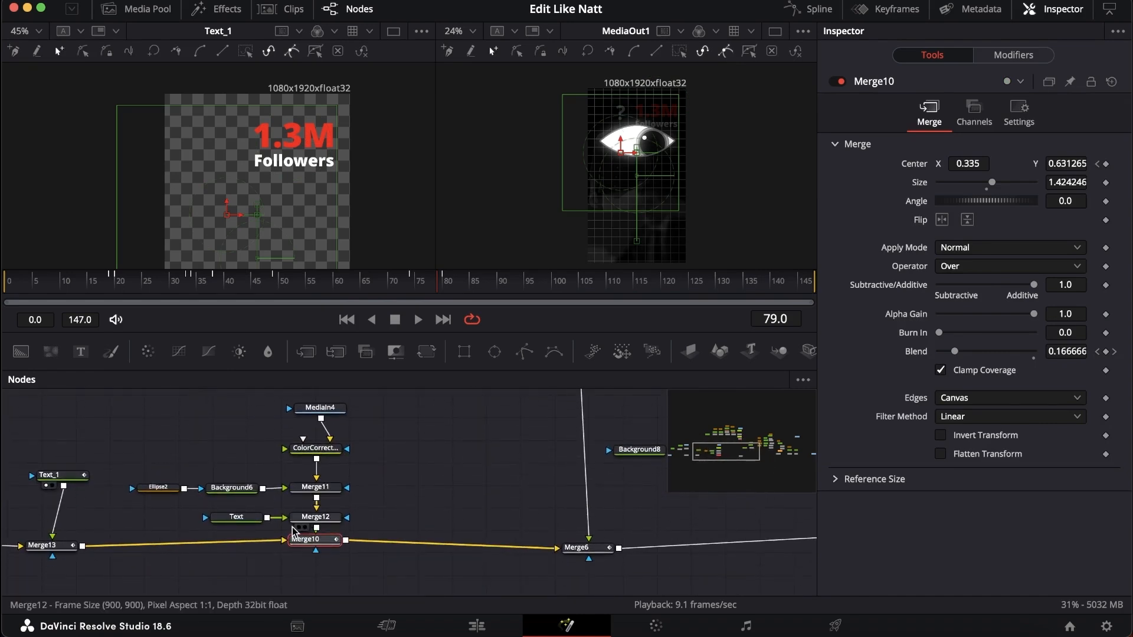
scroll(294, 531, left, 5)
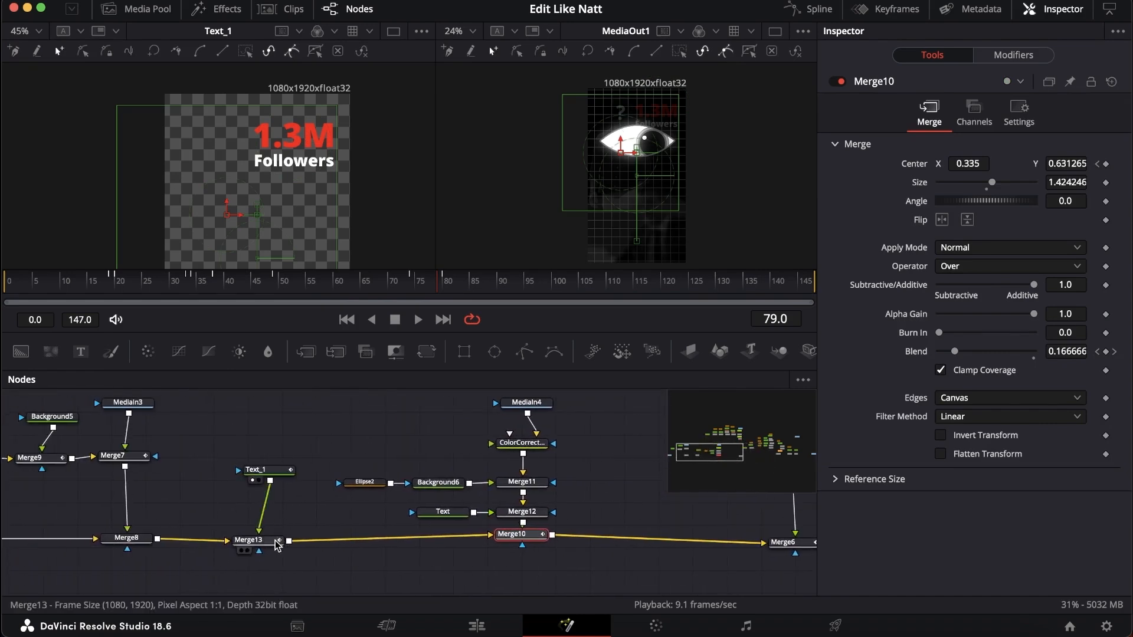
click(249, 540)
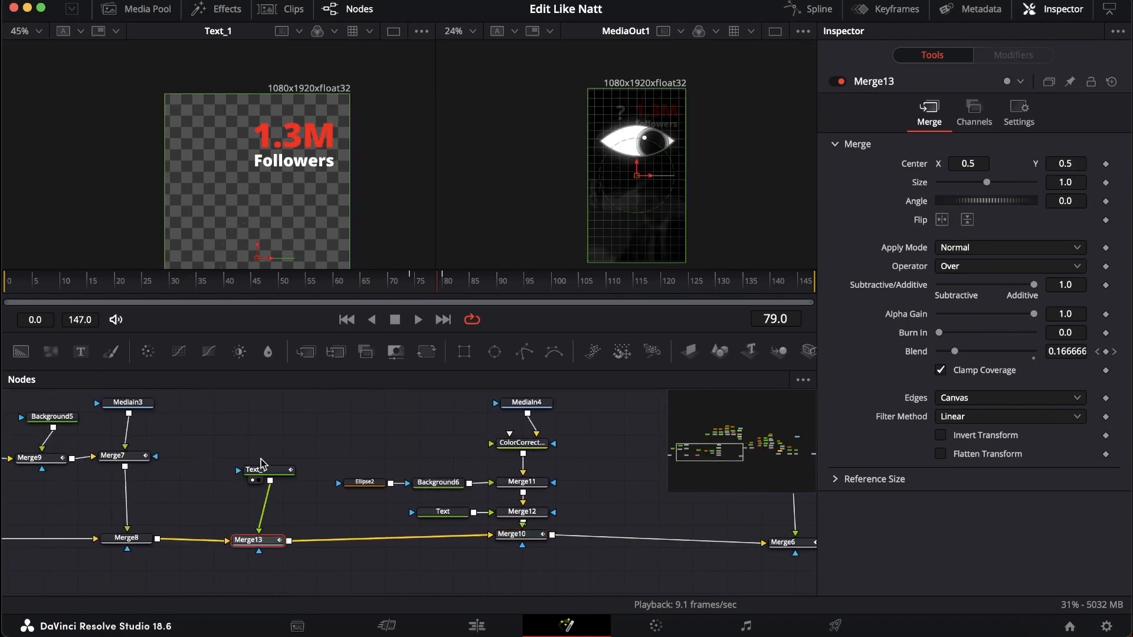
click(522, 540)
- Select Merge6 and scrub to frame 79 to check its Blend keyframes as the desk scene changes to the eye
scroll(522, 540, right, 5)
scroll(523, 540, up, 2)
scroll(522, 540, left, 3)
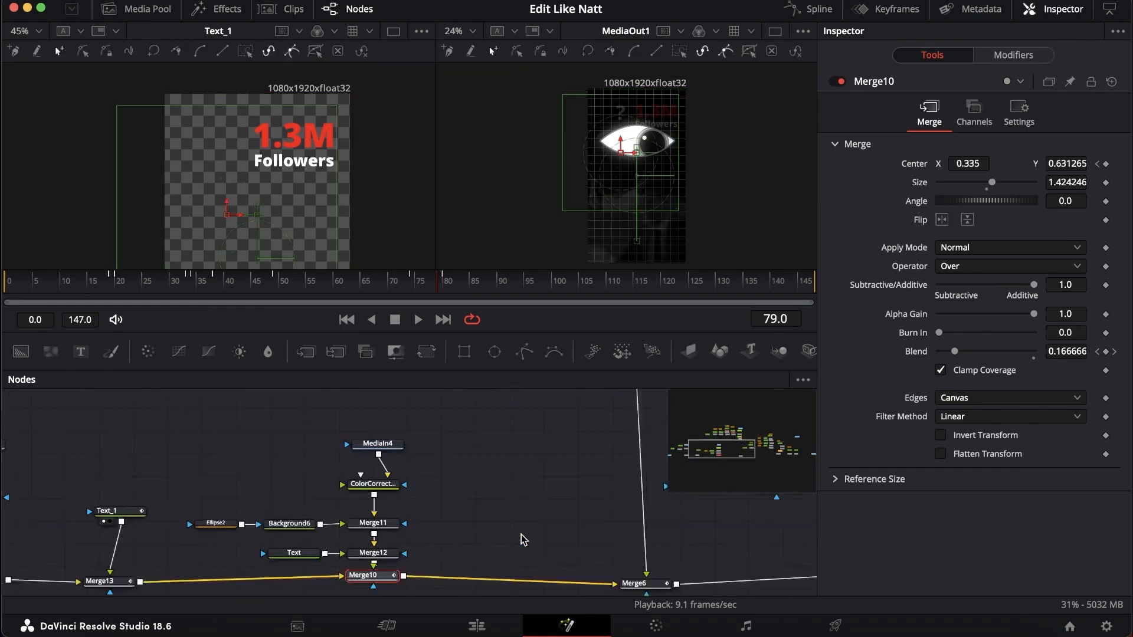
scroll(522, 540, right, 3)
scroll(522, 540, up, 2)
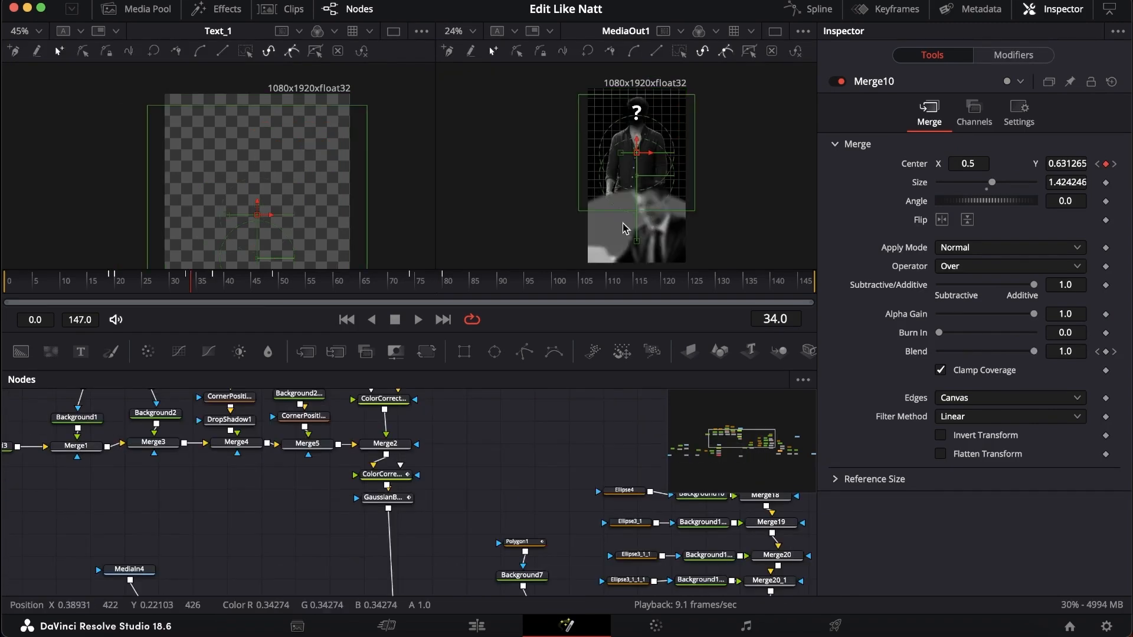
scroll(413, 546, down, 5)
click(415, 549)
drag(405, 284, 440, 285)
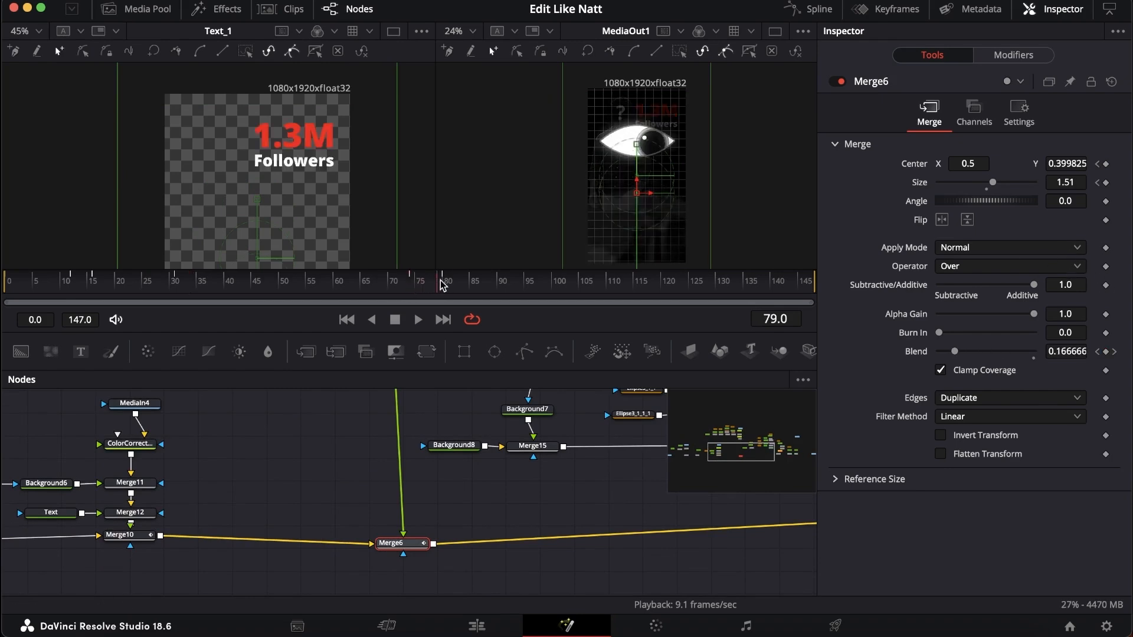
- Scrub the eye scene from frame 80 to 89 and check Merge14 between frames 75 and 80
scroll(533, 472, right, 7)
scroll(533, 473, up, 3)
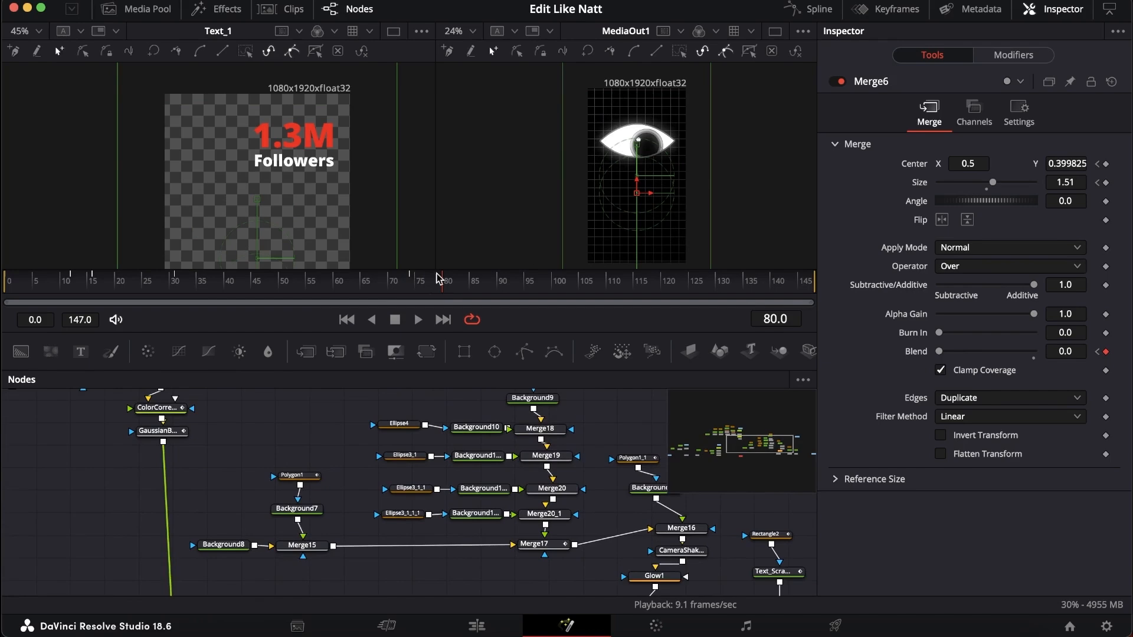
drag(440, 284, 489, 284)
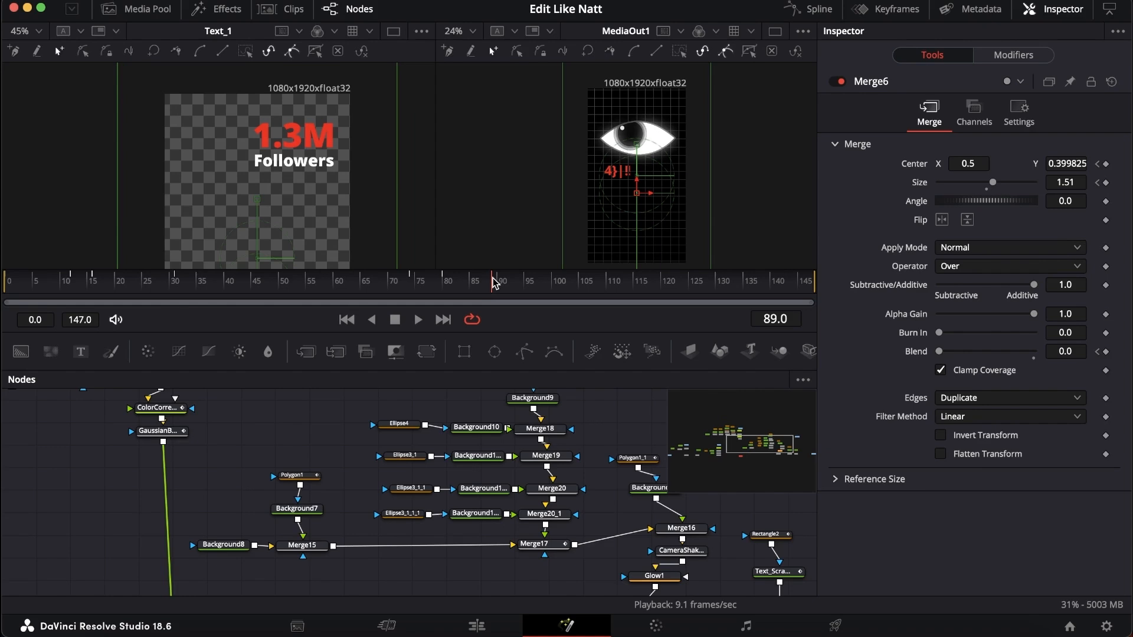
scroll(620, 534, down, 3)
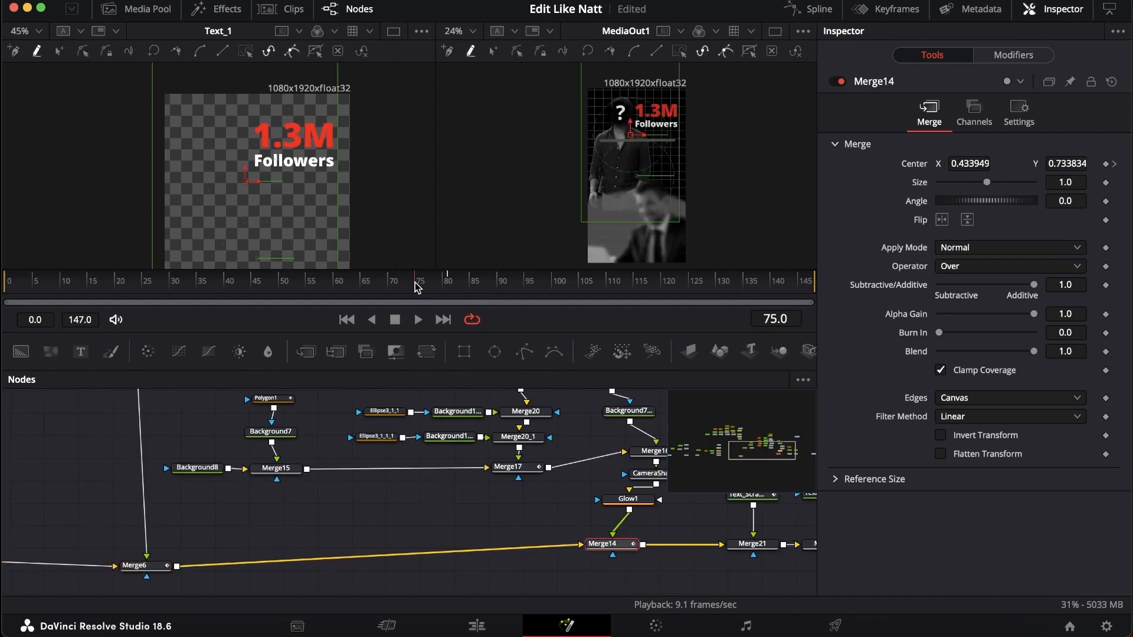
drag(416, 281, 444, 283)
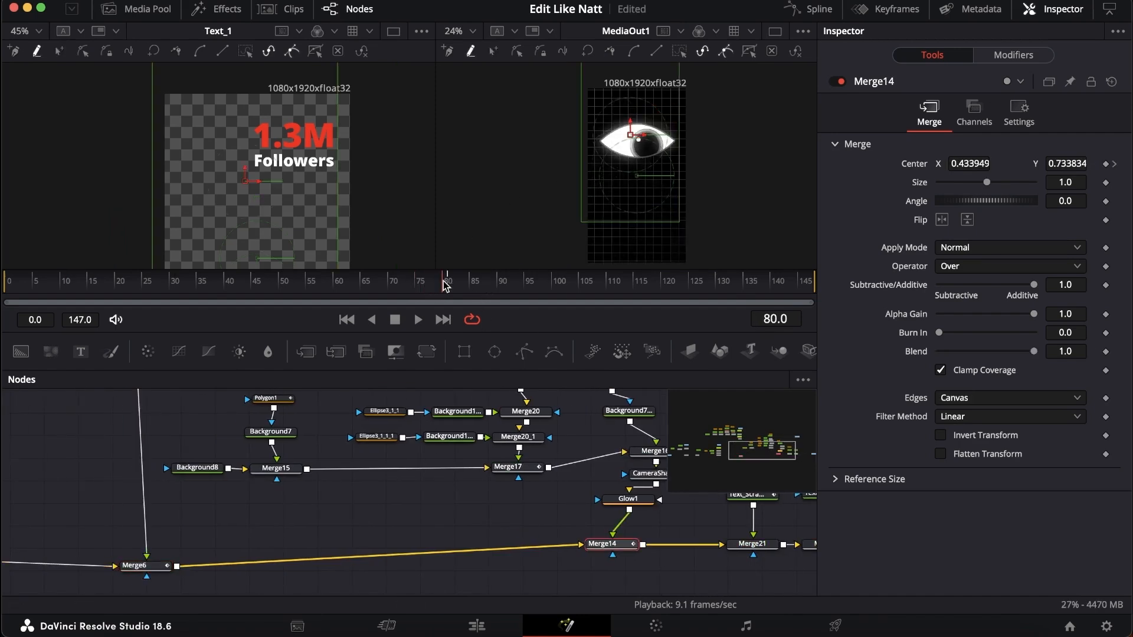
- Preview Background8 and Polygon1 and enlarge the mask to examine the eye's outline shape
click(189, 468)
key(1)
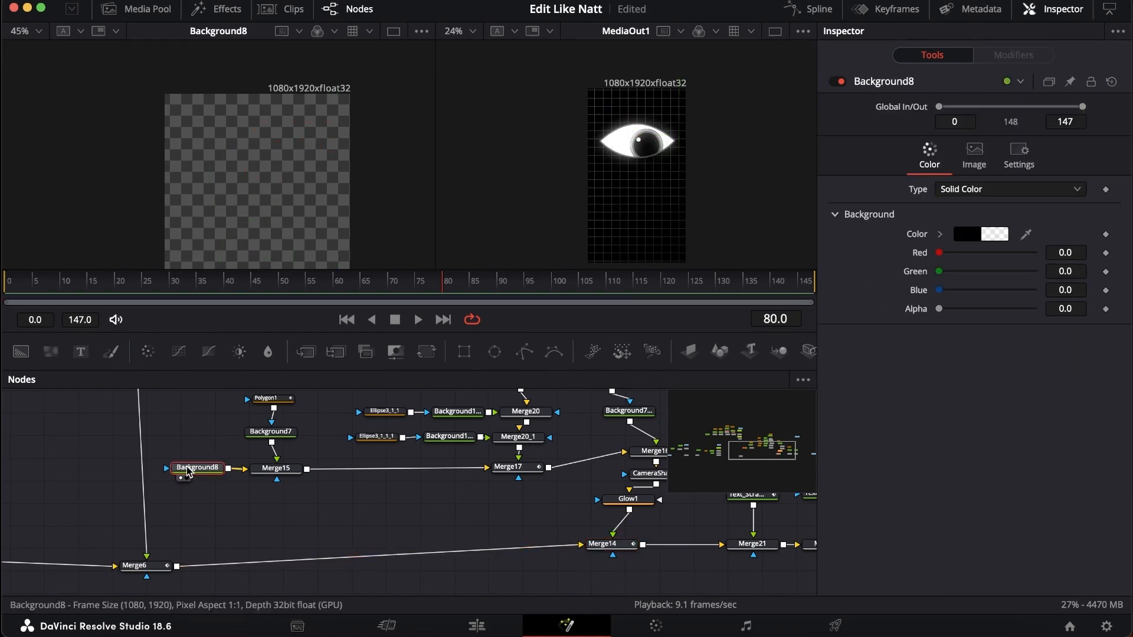
scroll(242, 458, left, 5)
scroll(441, 479, up, 1)
click(387, 424)
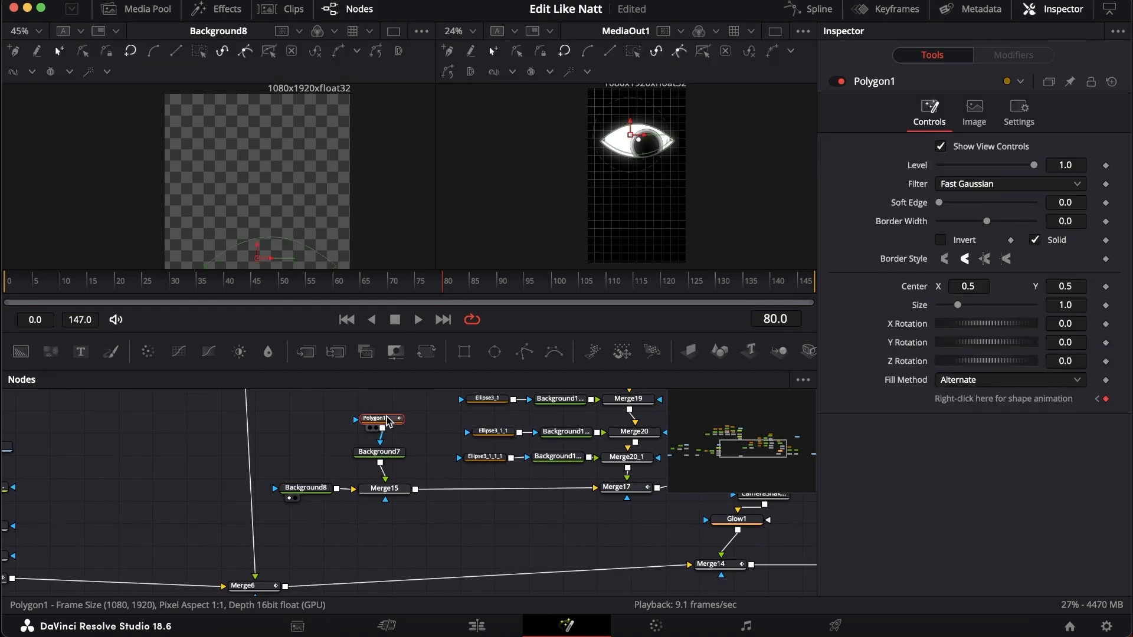
key(1)
scroll(338, 187, up, 1)
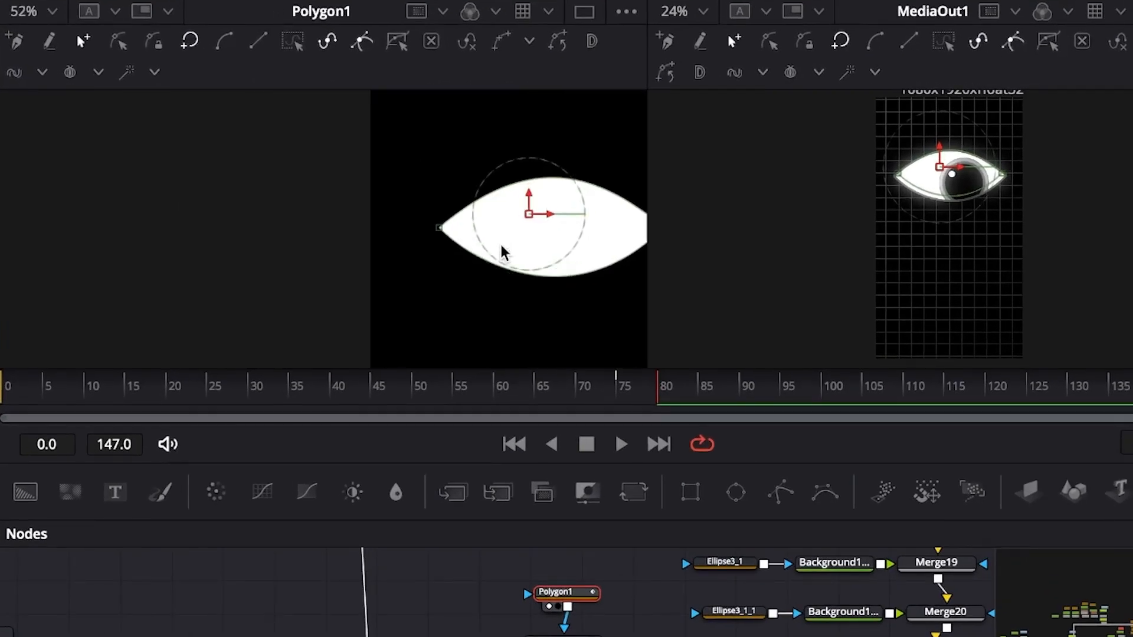
scroll(502, 246, up, 2)
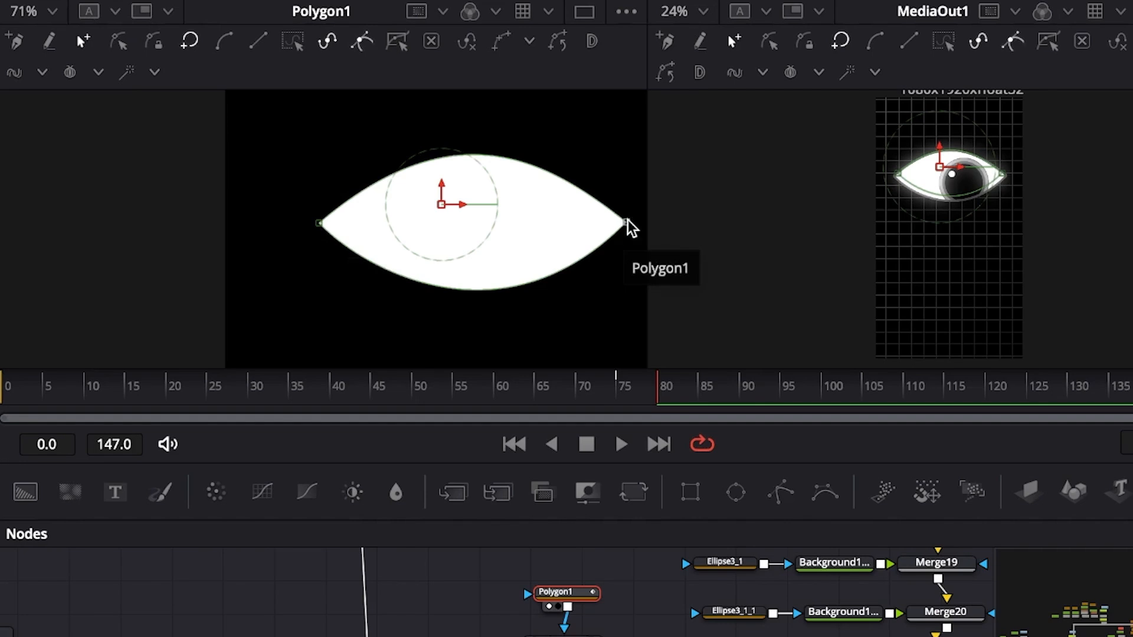
- Try reshaping the curves of the Polygon1 eye mask with the tangent handles at its left corner, and undo both changes
click(319, 224)
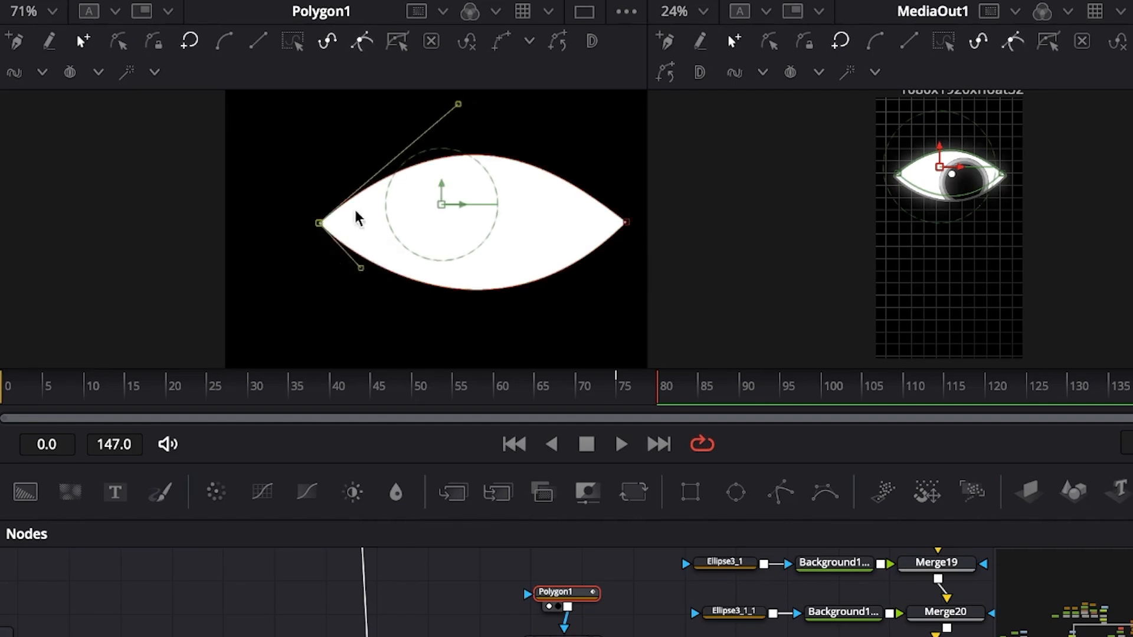
drag(458, 105, 384, 151)
drag(363, 265, 368, 275)
key(super+z)
key(super+z)
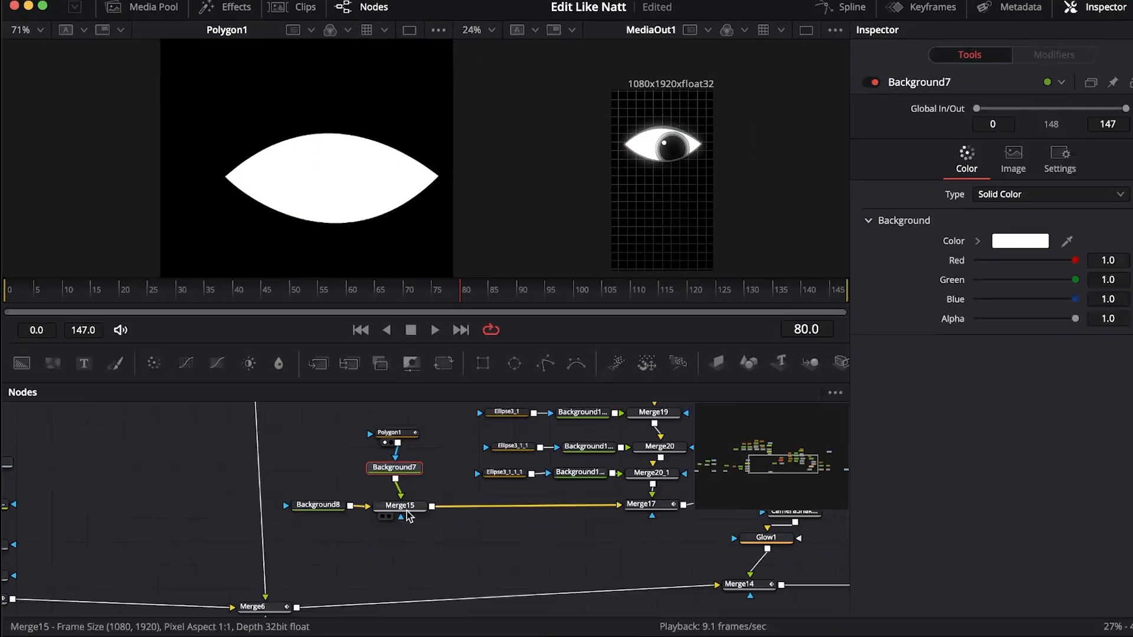
- Check Merge15, preview Ellipse3 and Background9, and enlarge the finished eye to examine how its pupil is built
click(390, 494)
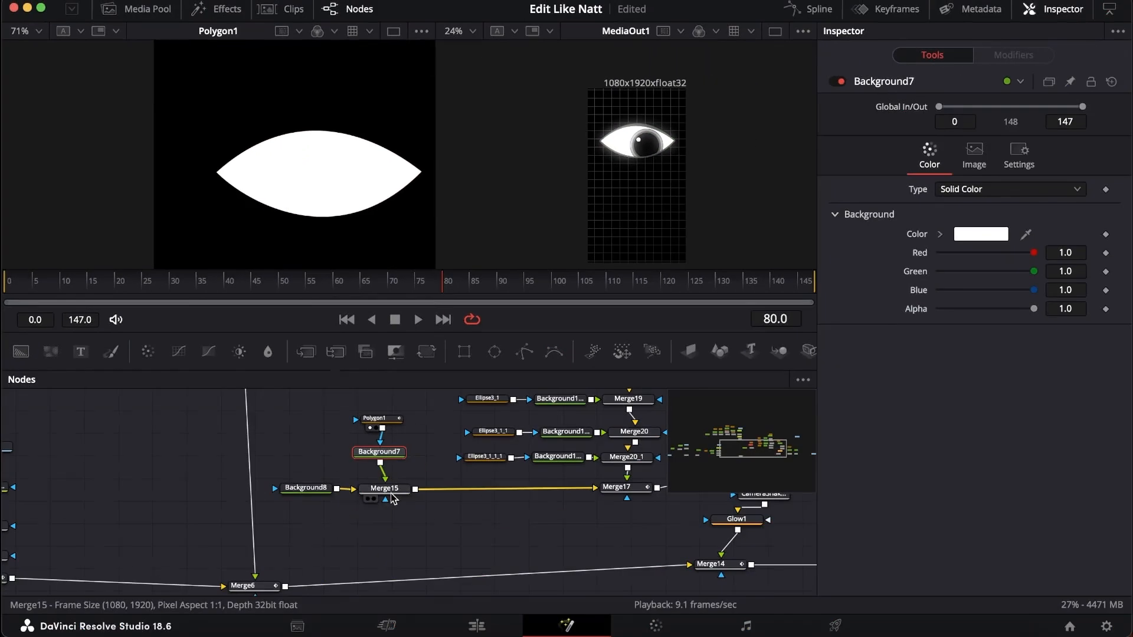
scroll(392, 498, right, 5)
scroll(392, 498, up, 2)
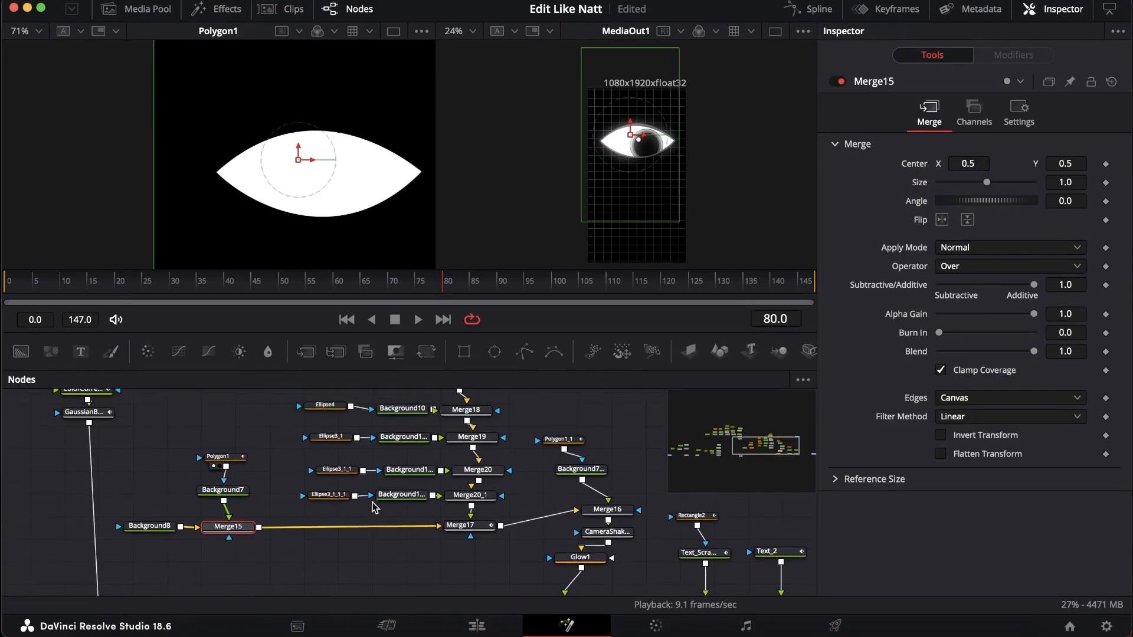
scroll(366, 440, right, 2)
scroll(365, 439, up, 2)
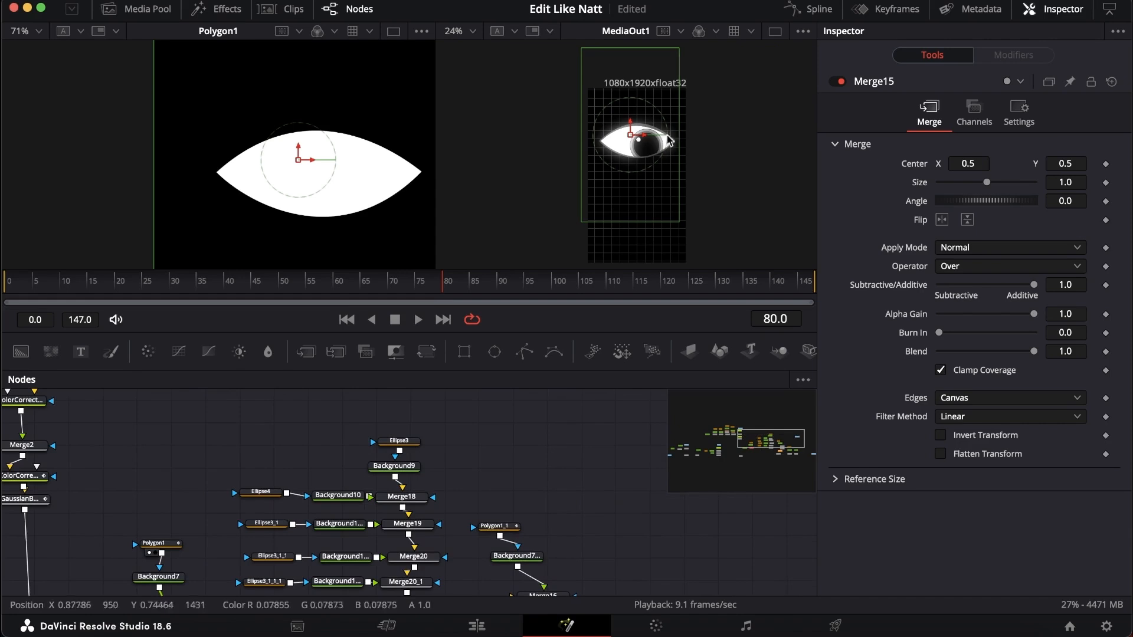
key(1)
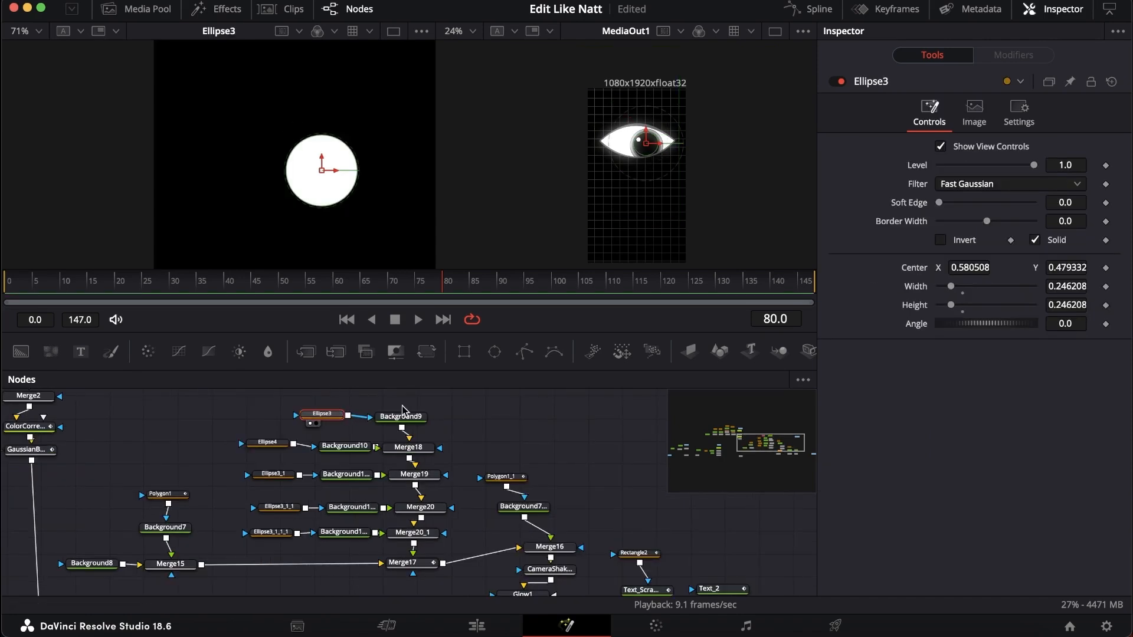
click(401, 416)
key(1)
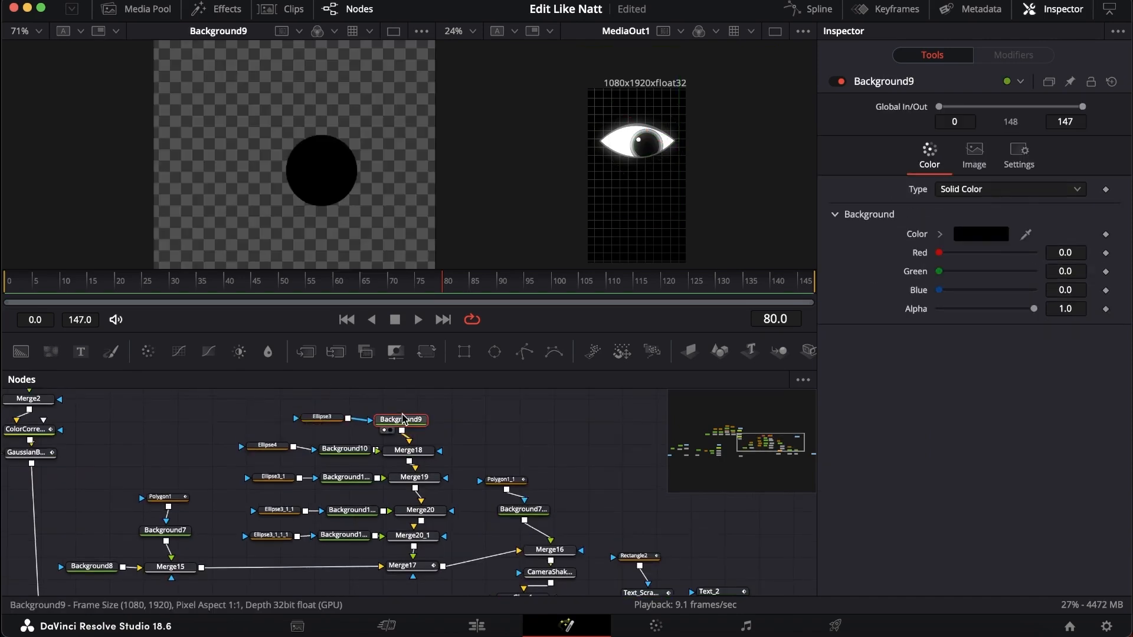
scroll(656, 150, up, 6)
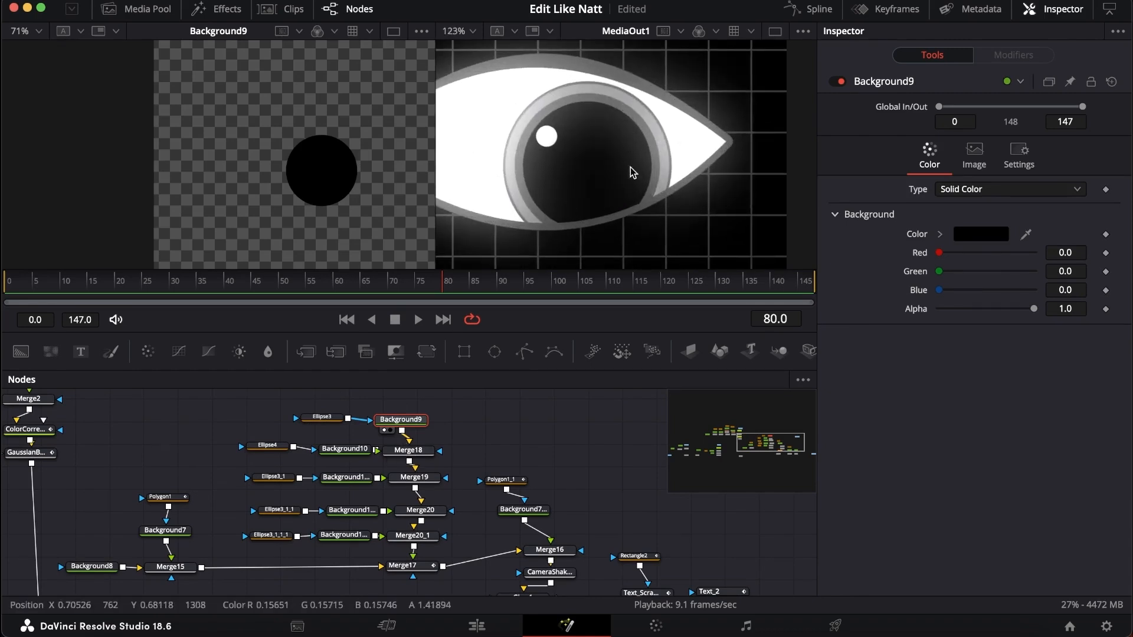
- Preview the eye with Ellipse4 selected and Background10 to examine how the pupil's white highlight is built
click(268, 445)
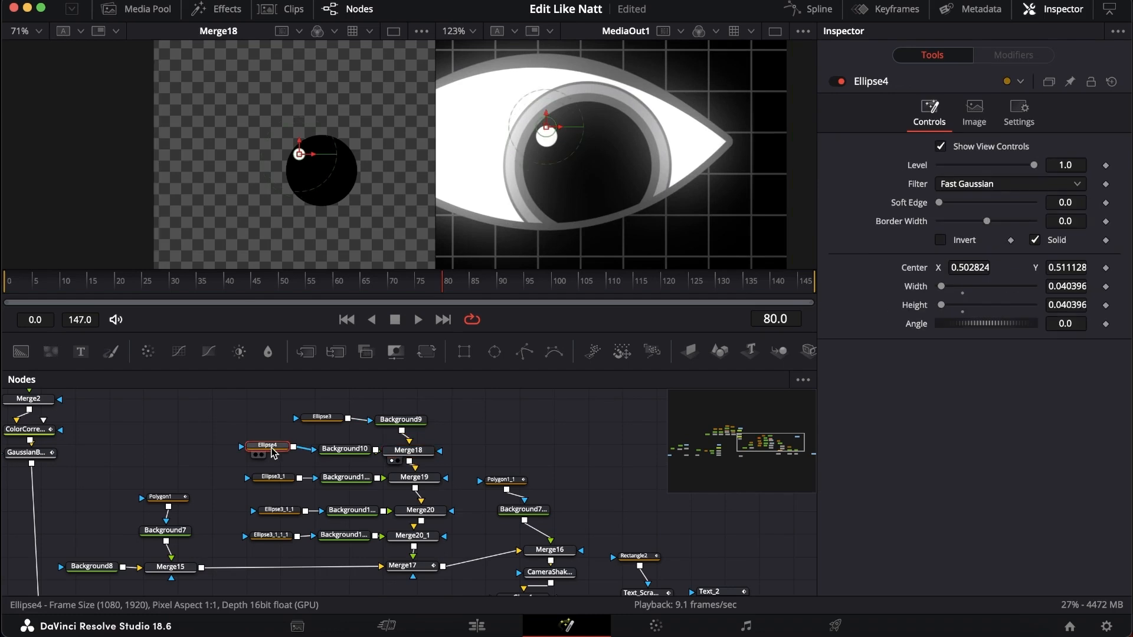
key(1)
click(344, 452)
key(1)
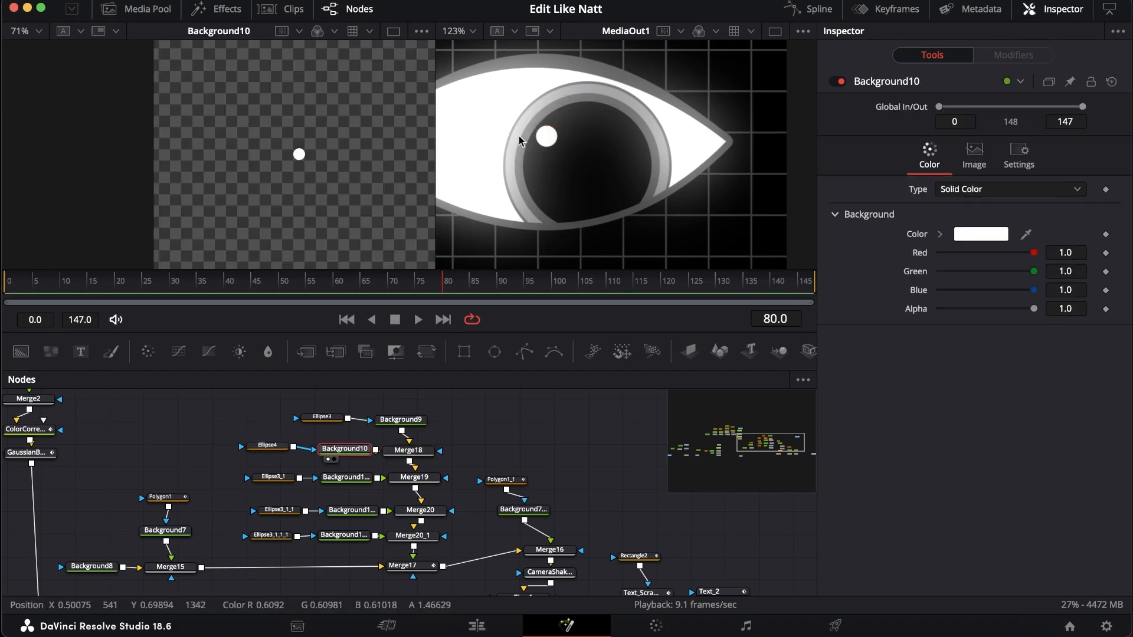
- Compare Merge19 with its foreground Background10_1 and check the merge's Operator to see how that circle is layered
click(414, 477)
key(1)
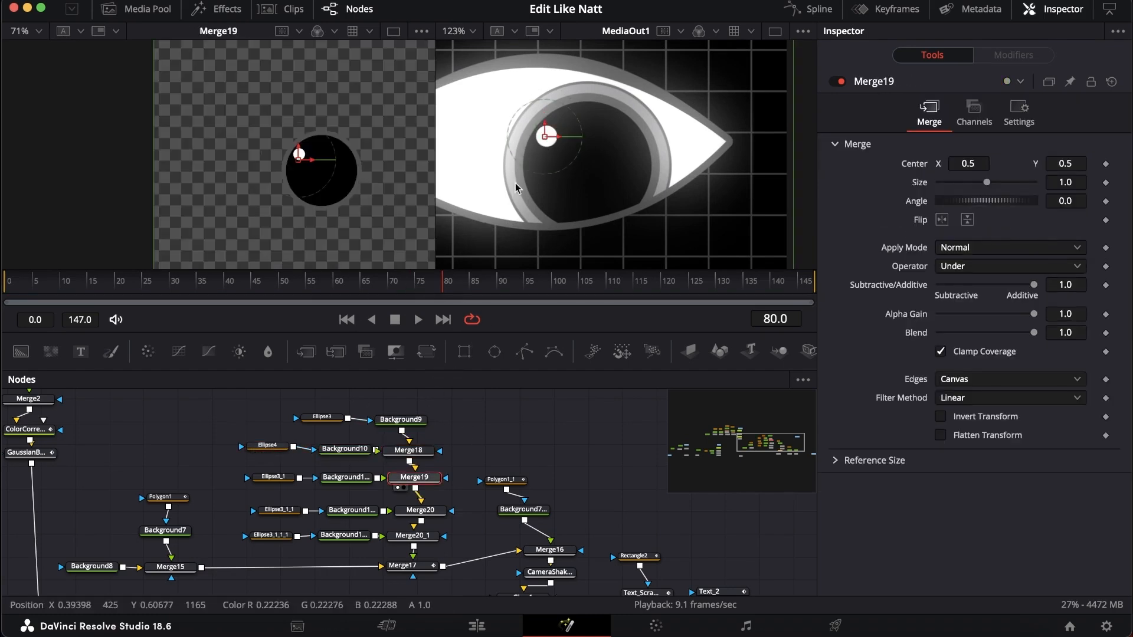
click(346, 476)
key(1)
click(421, 479)
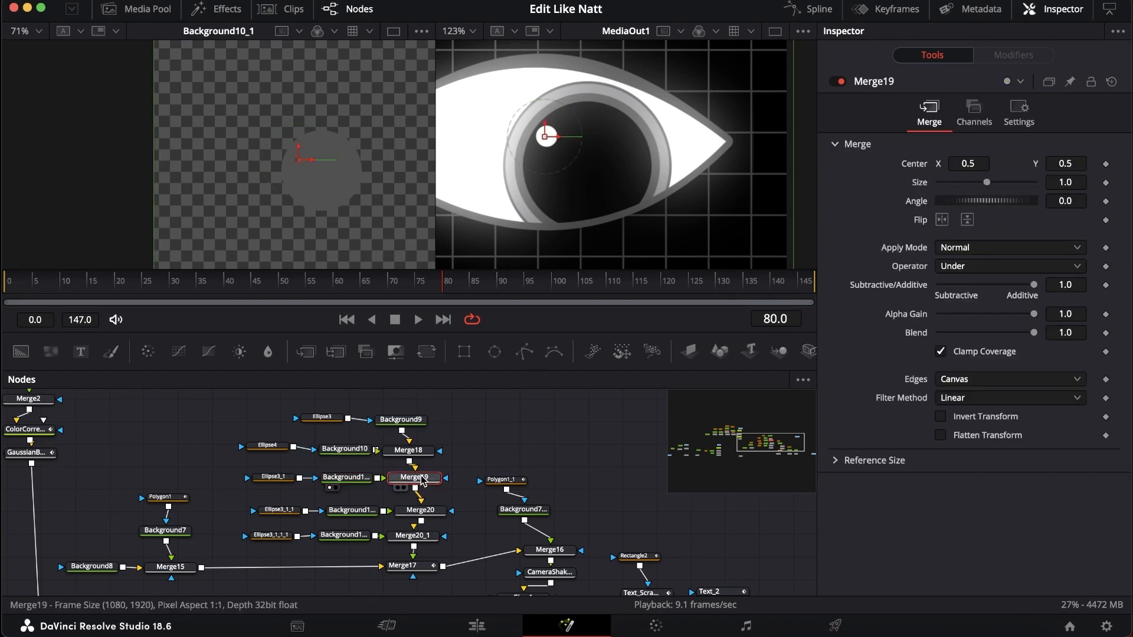
key(1)
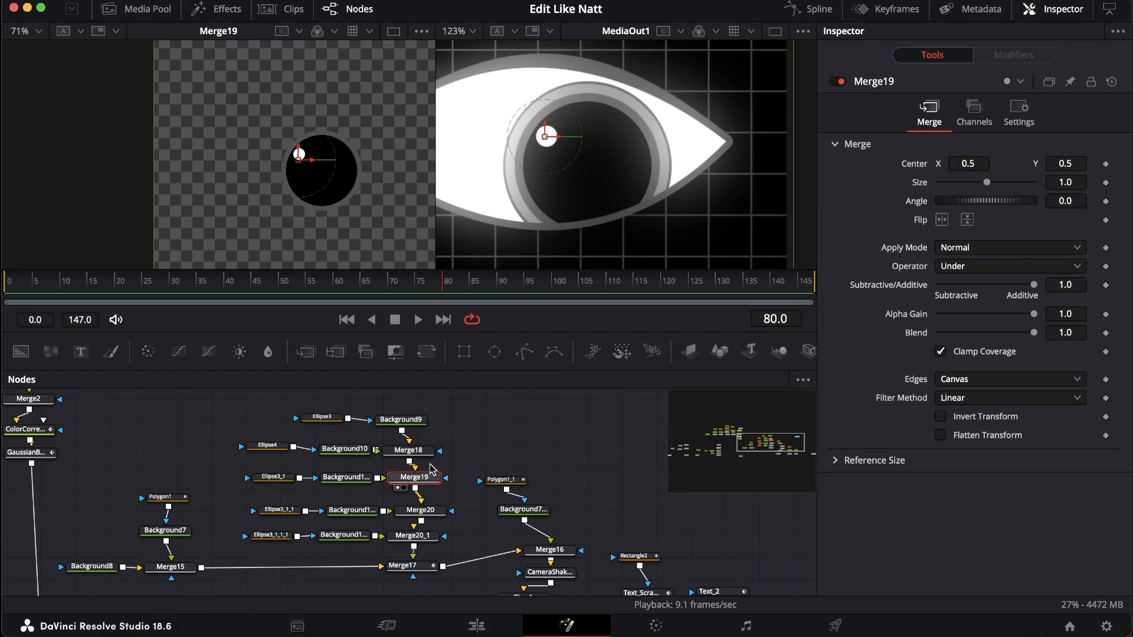
click(967, 266)
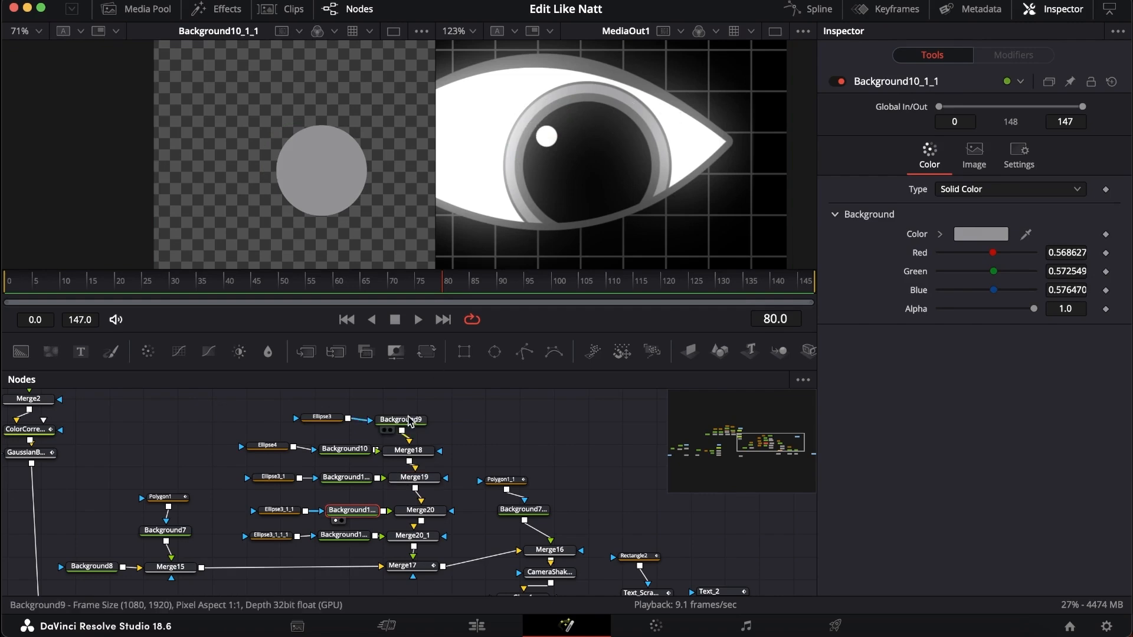
- Preview Merge20, the last ring background, Merge20_1 and Merge17 to examine how the iris rings are layered and placed in the eye
click(420, 511)
key(1)
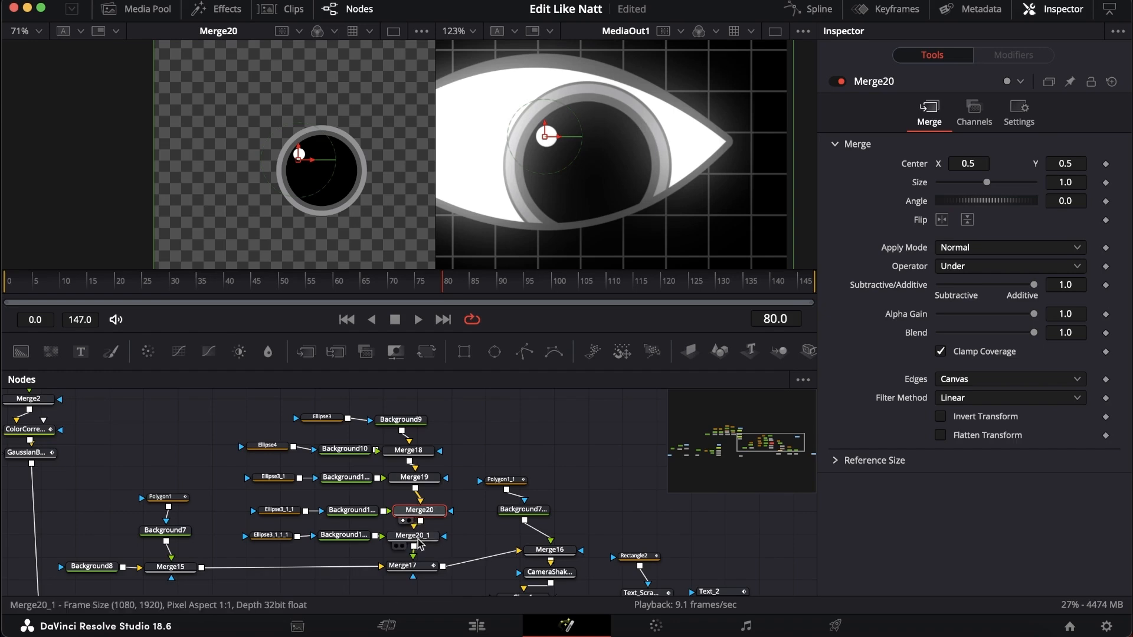
click(342, 537)
key(1)
click(416, 538)
key(1)
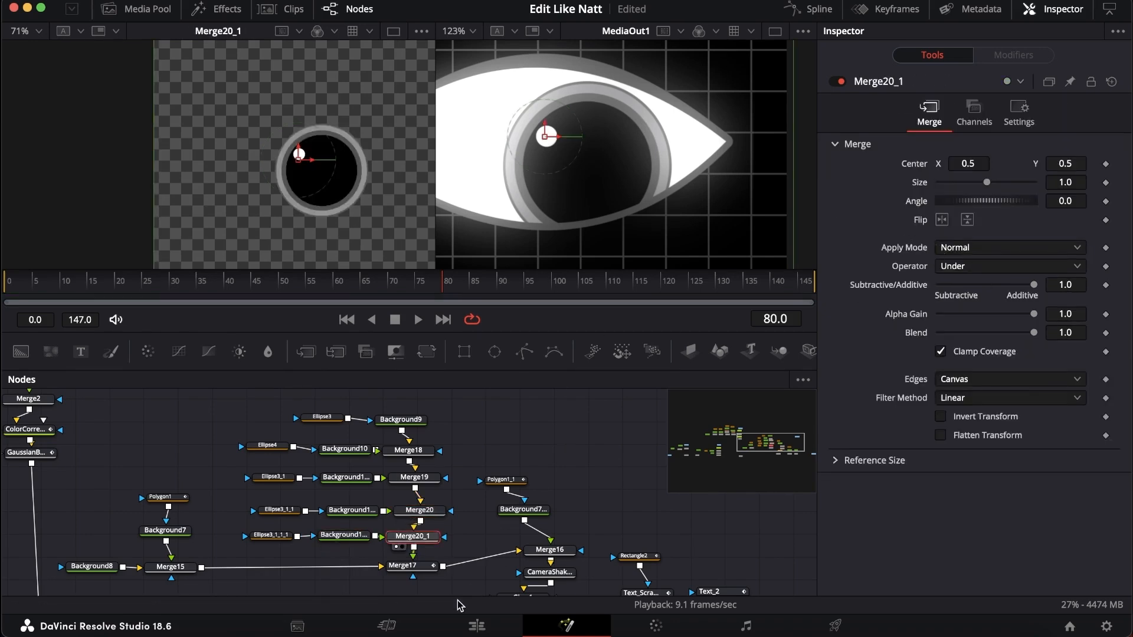
click(412, 565)
key(1)
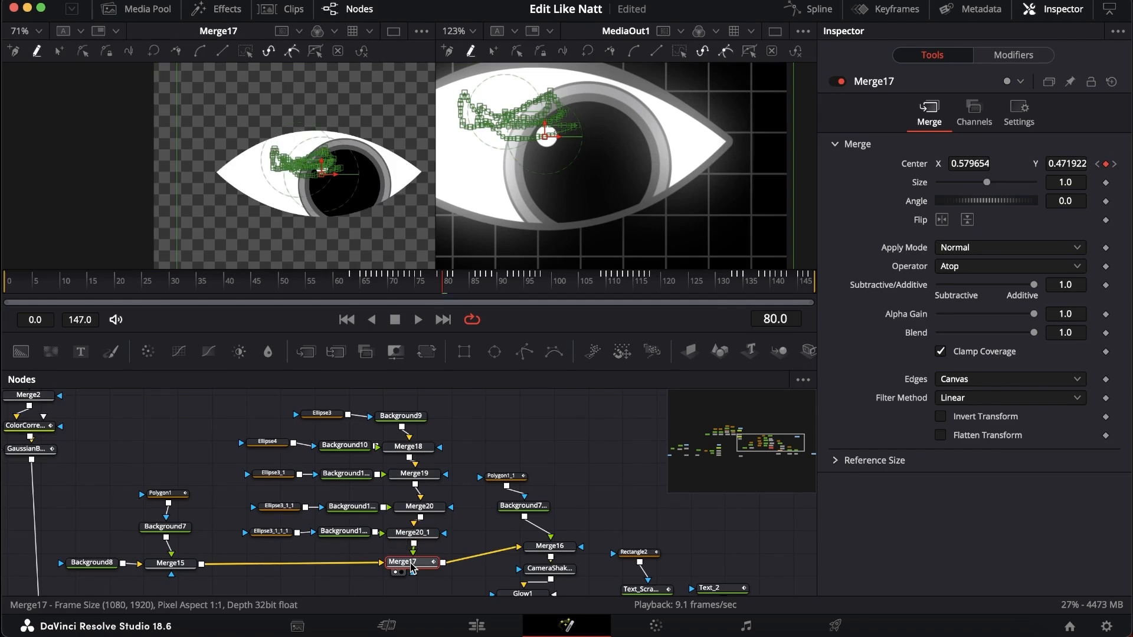
- Scrub Merge17's animation through frames 115 and 79 and examine the motion path of the pupil's Center
drag(345, 289, 635, 287)
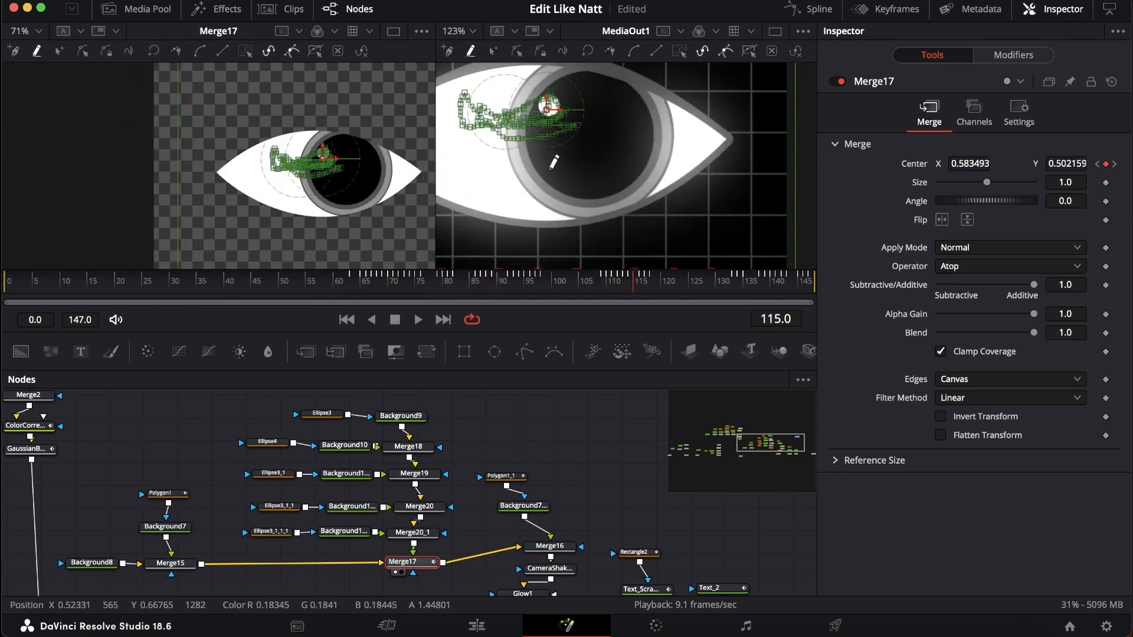
mouse_move(435, 289)
mouse_down()
mouse_move(351, 284)
mouse_move(439, 289)
mouse_up()
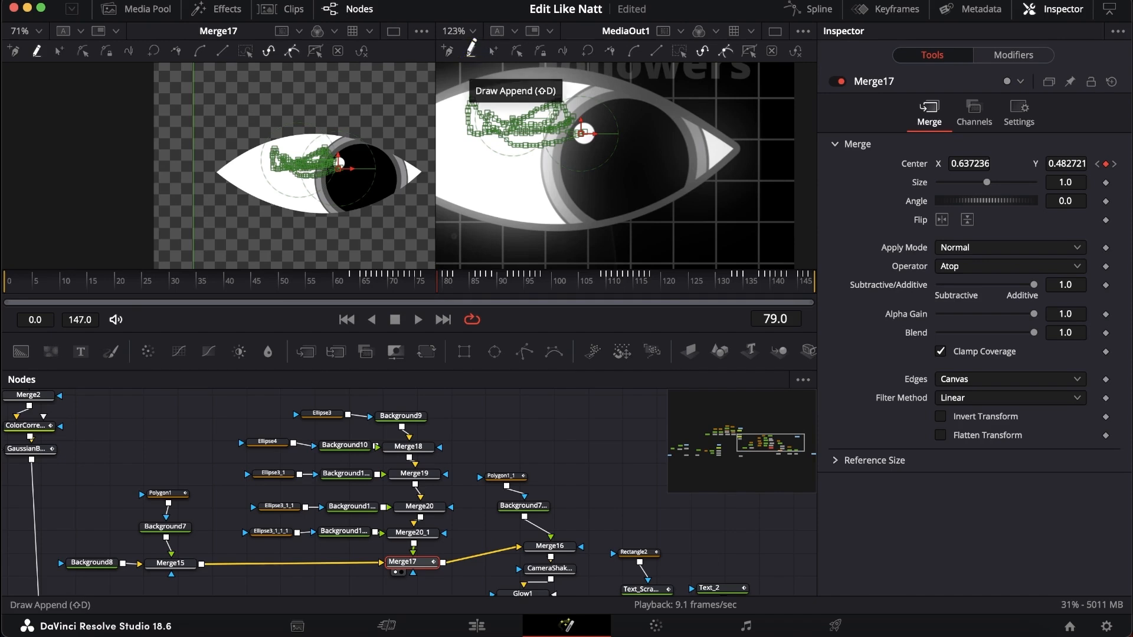
click(580, 137)
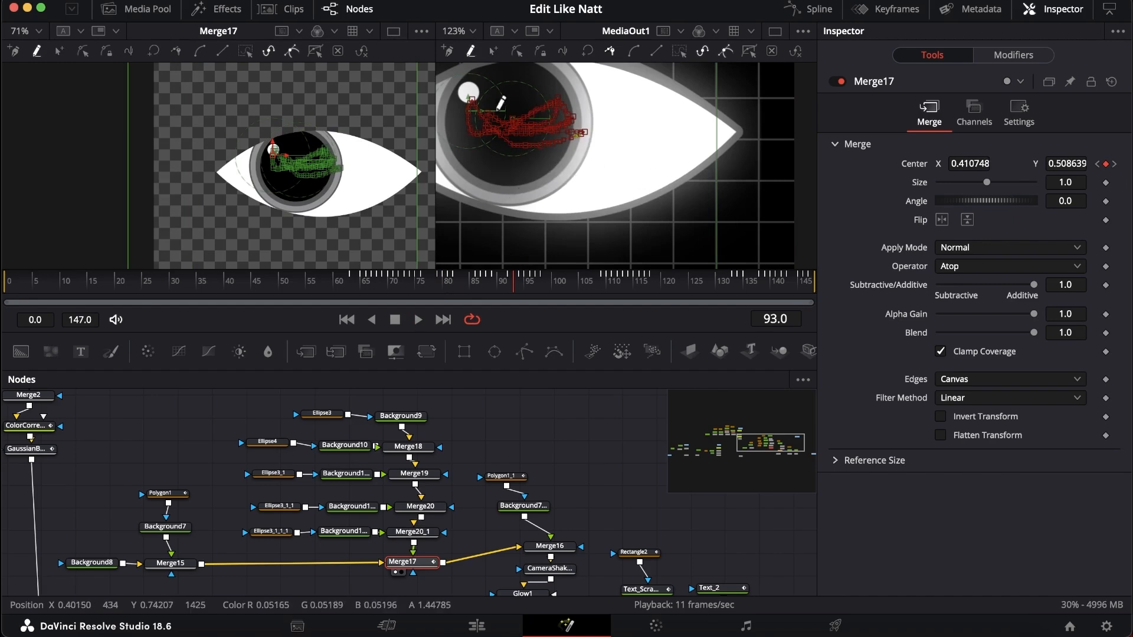
- Build a test setup with a black background and a white background for a rectangle mask, merge them and preview the merge
scroll(520, 418, right, 10)
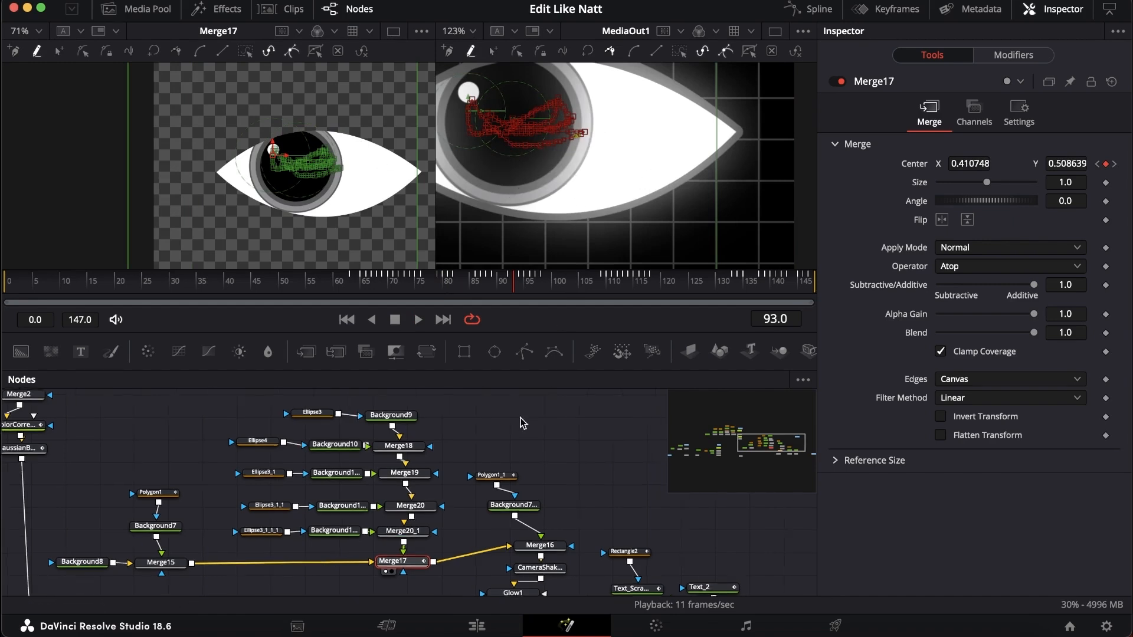
scroll(521, 417, left, 3)
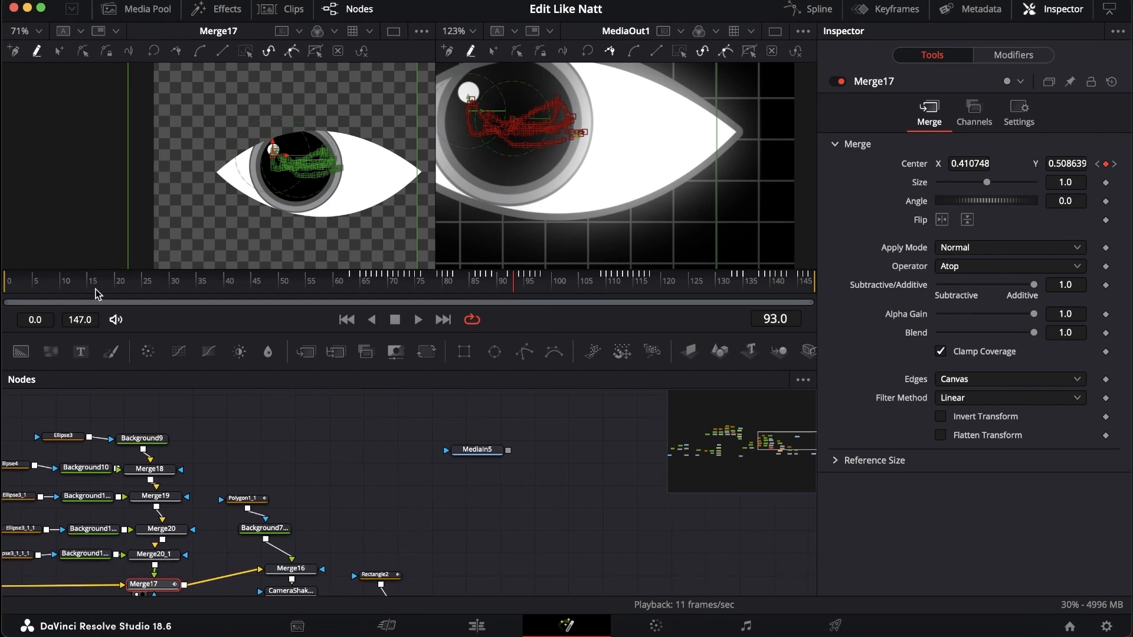
click(21, 352)
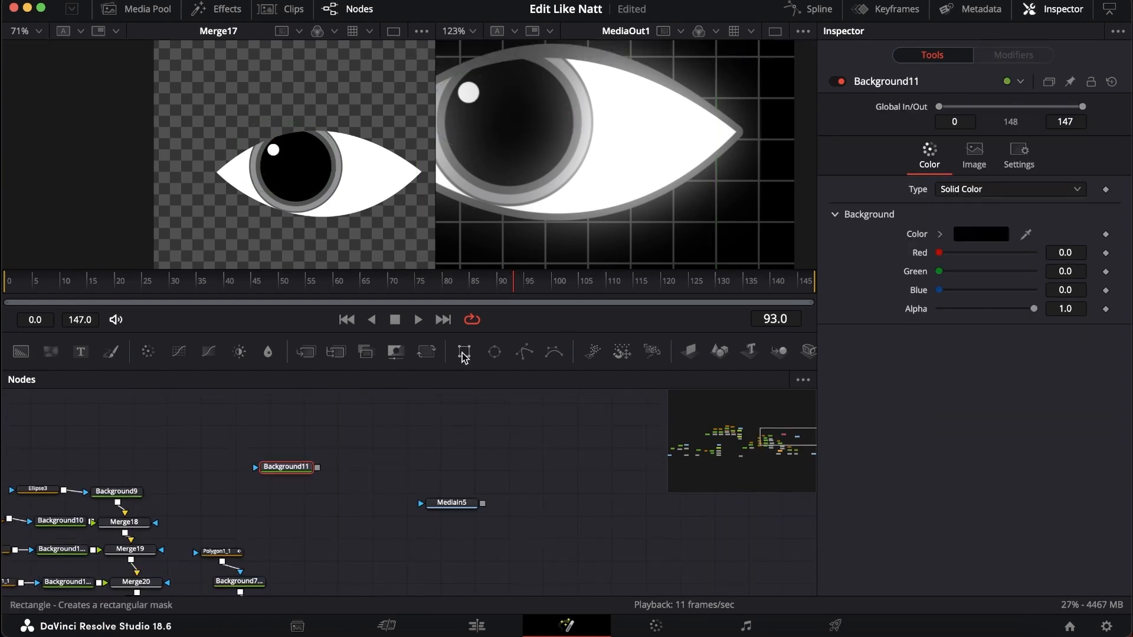
drag(464, 354, 371, 398)
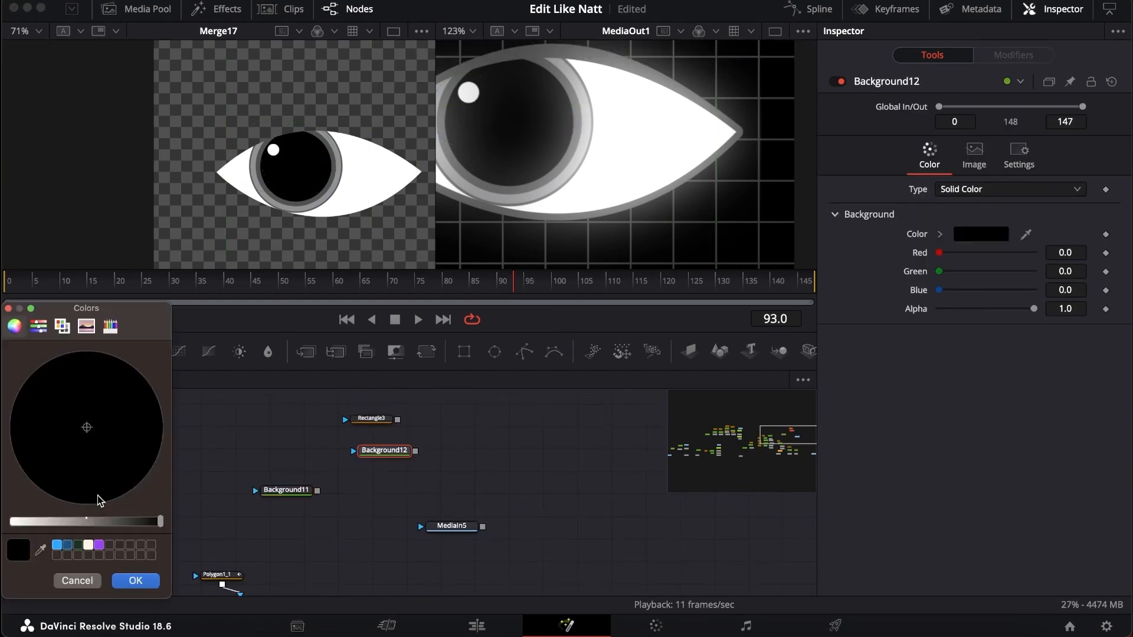
drag(73, 522, 10, 522)
click(135, 580)
drag(415, 451, 317, 496)
key(1)
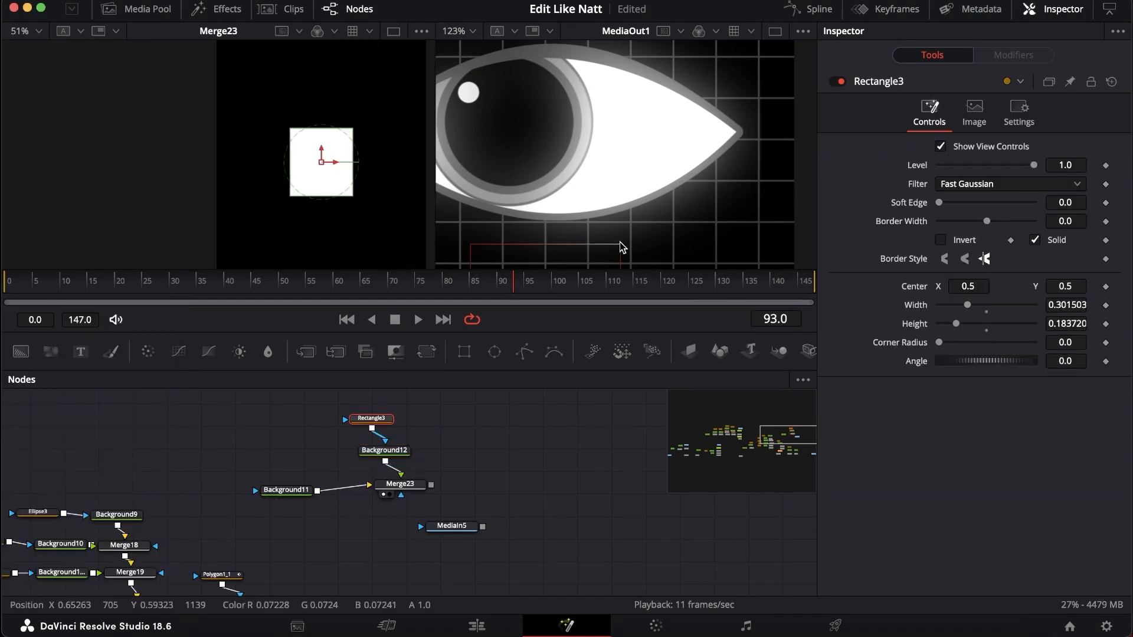
- Resize the Rectangle3 mask to about 0.302 wide and 0.182 high, and show Merge23 in one enlarged viewer
drag(621, 246, 621, 247)
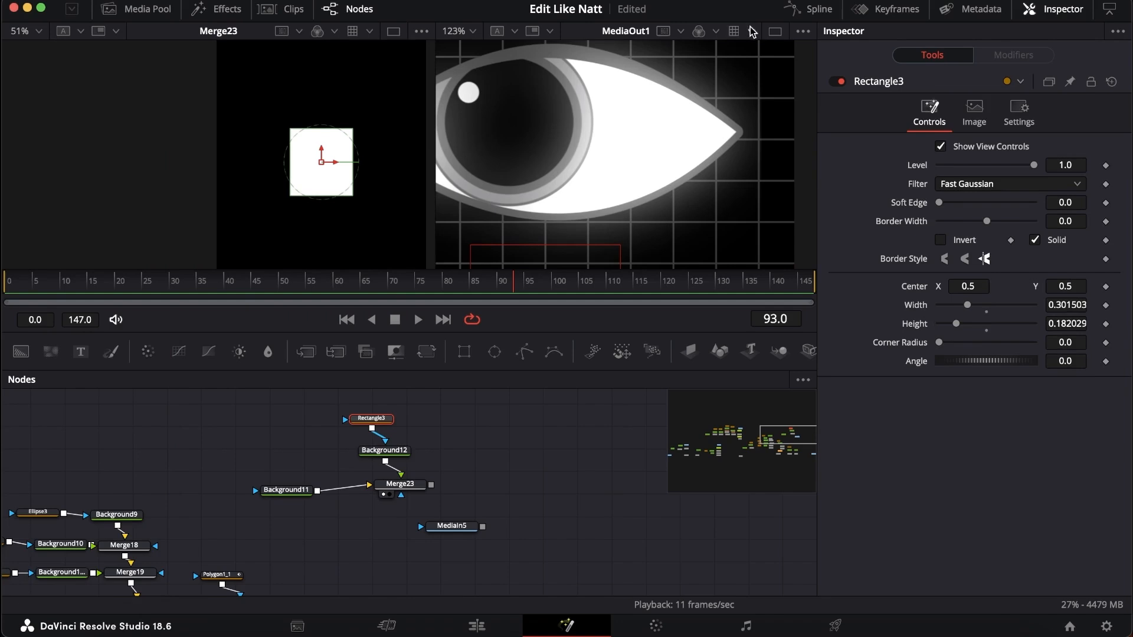
click(774, 32)
scroll(507, 162, up, 5)
click(510, 166)
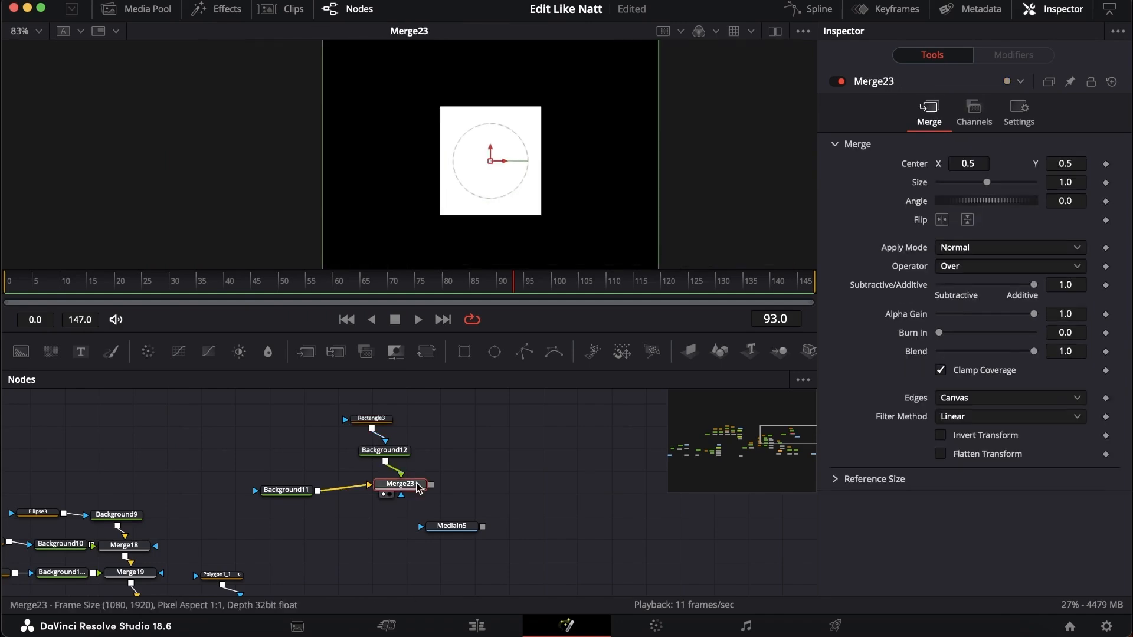
- Offset Merge23's Center to about 0.471, 0.496, keyframe it at frame 51 and activate the Draw Append tool
drag(490, 162, 480, 164)
click(283, 282)
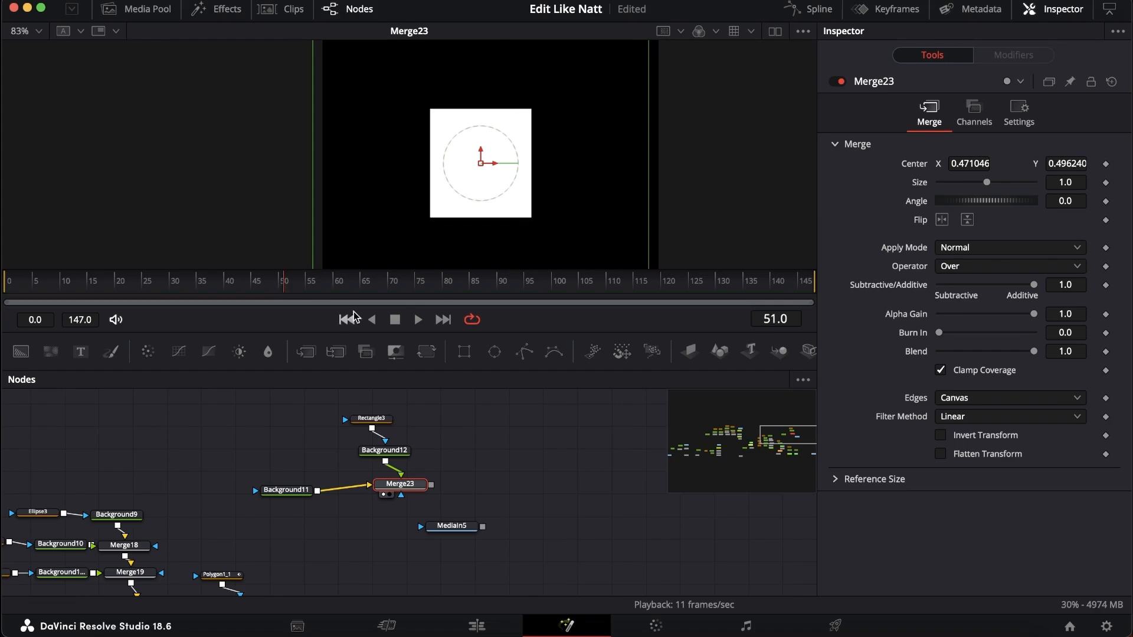
click(1106, 164)
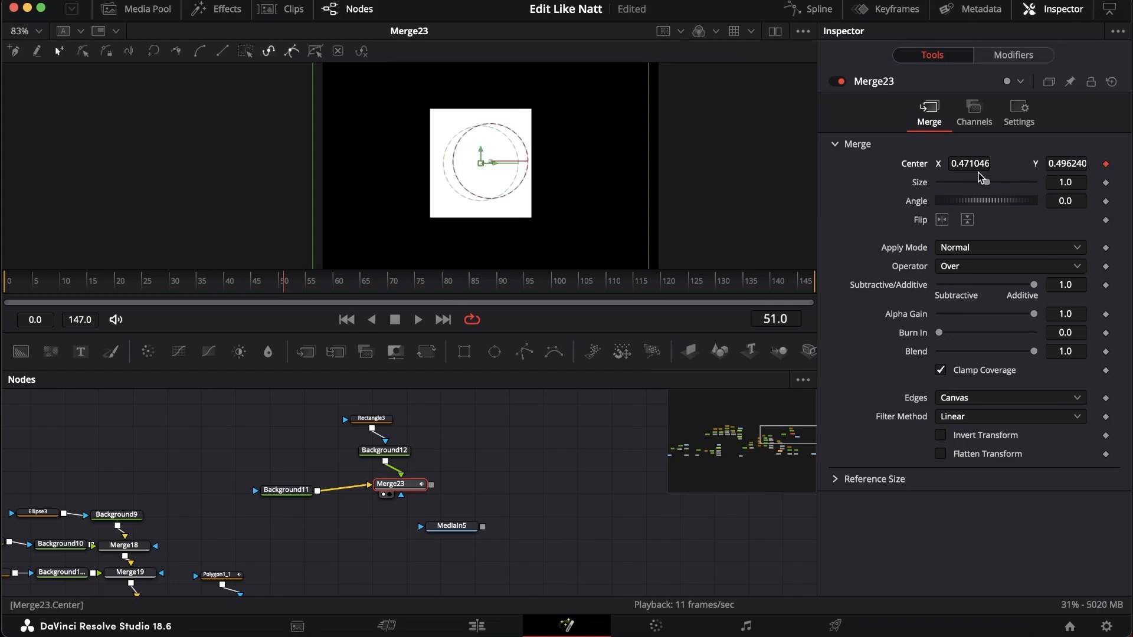
click(37, 52)
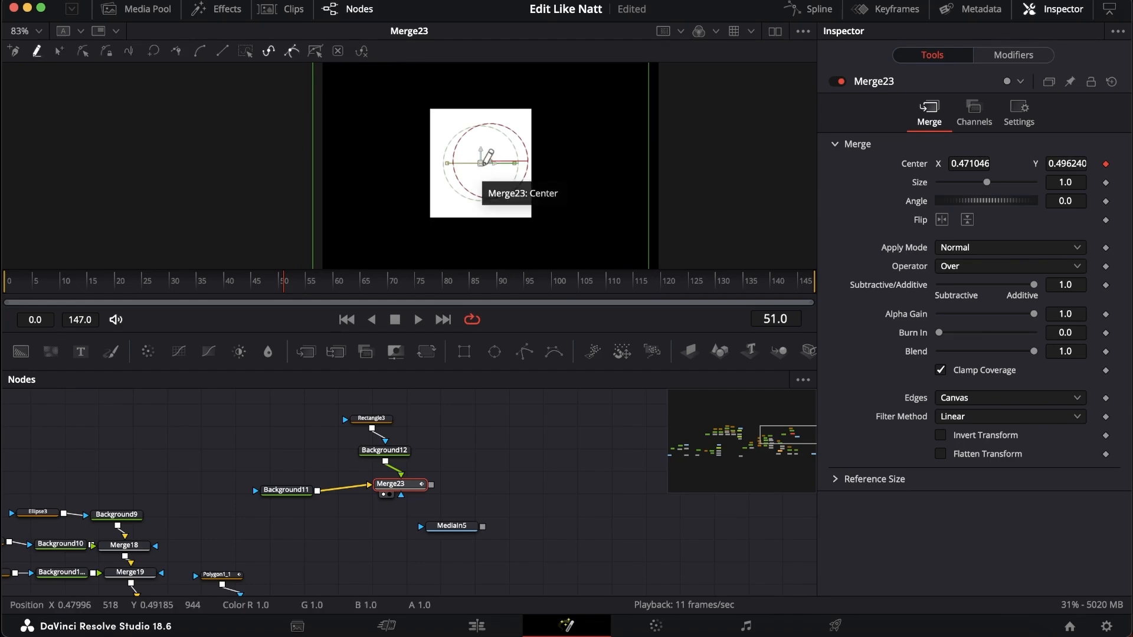
- Try recording a curved freehand motion path for the white square, and undo it
mouse_move(481, 168)
mouse_down()
mouse_move(488, 183)
mouse_move(458, 189)
mouse_move(535, 205)
mouse_move(528, 150)
mouse_move(459, 162)
mouse_move(441, 146)
mouse_up()
click(282, 285)
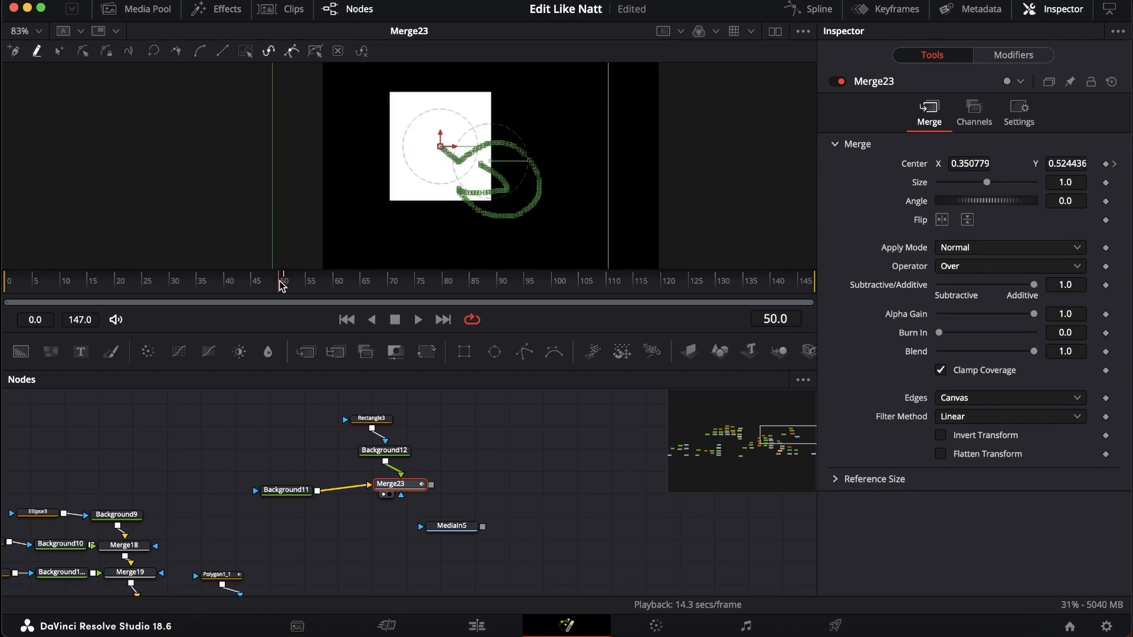
key(super+z)
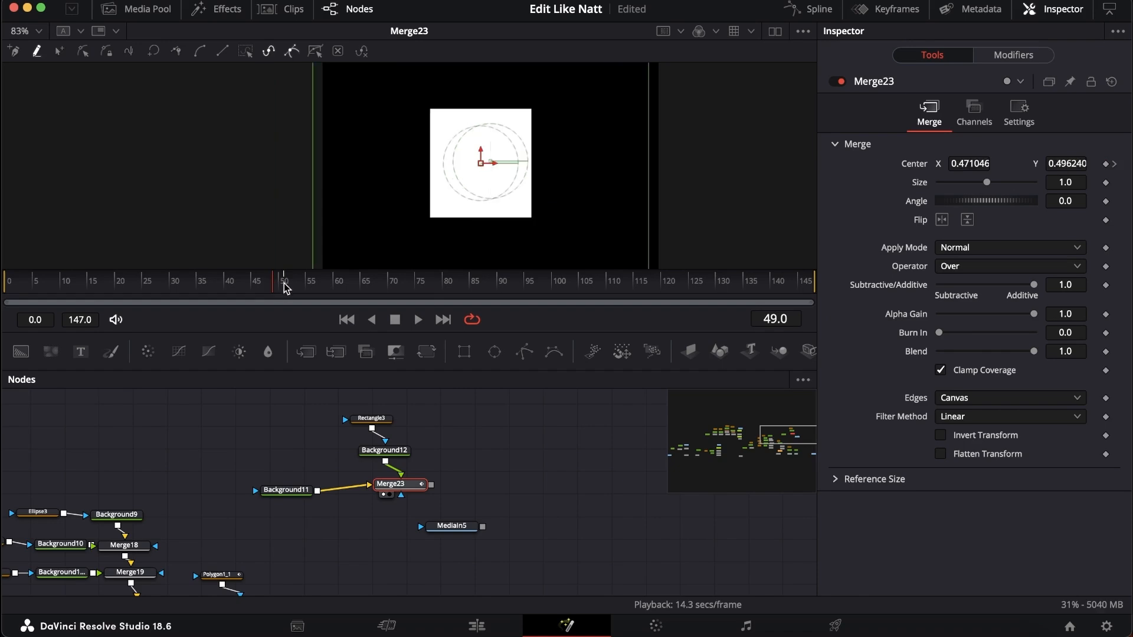
- Record a freehand motion path for the white square during playback, and play the resulting animation
click(293, 289)
key(space)
mouse_move(481, 165)
mouse_down()
mouse_move(409, 166)
mouse_move(534, 173)
mouse_move(418, 177)
mouse_move(464, 186)
mouse_move(470, 114)
mouse_move(474, 217)
mouse_move(550, 138)
mouse_move(410, 145)
mouse_move(423, 211)
mouse_move(390, 213)
mouse_move(443, 155)
mouse_move(512, 189)
mouse_move(549, 140)
mouse_move(589, 187)
mouse_move(530, 128)
mouse_move(508, 133)
mouse_move(497, 184)
mouse_up()
key(space)
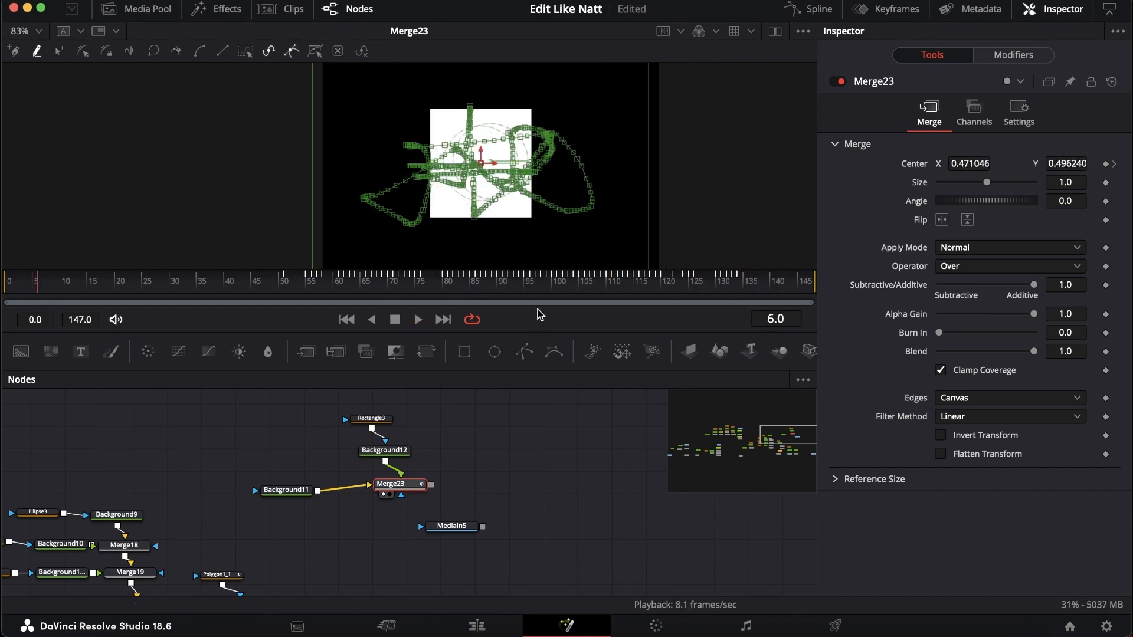
key(space)
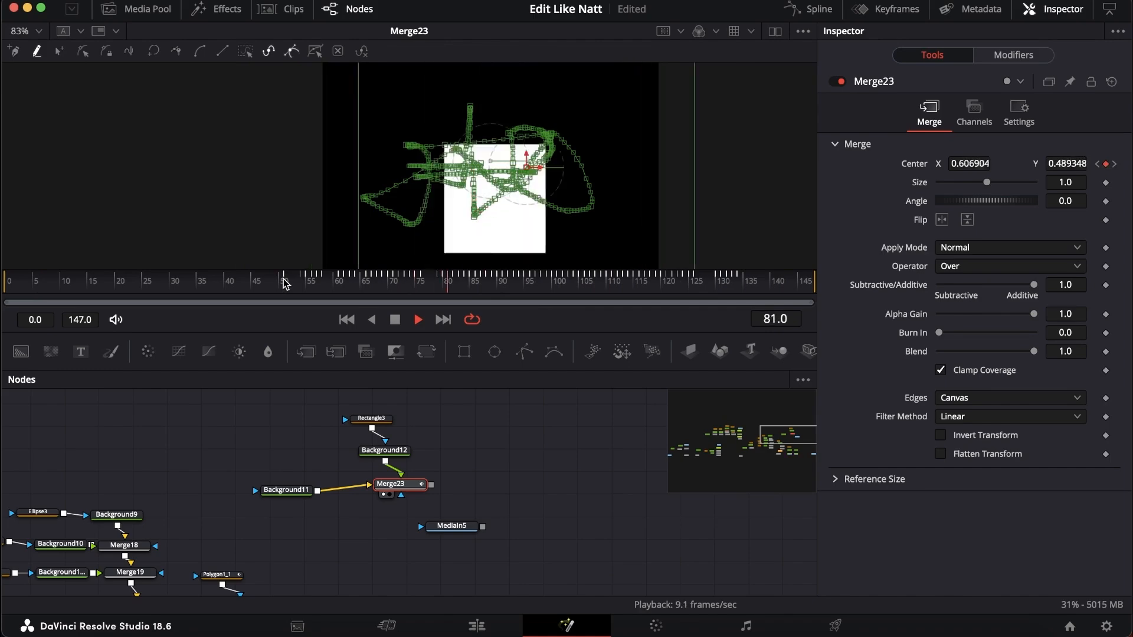
key(space)
- Return to the eye nodes and compare the Border Width of the Polygon1_1 outline mask with that of Polygon1
drag(257, 415, 404, 508)
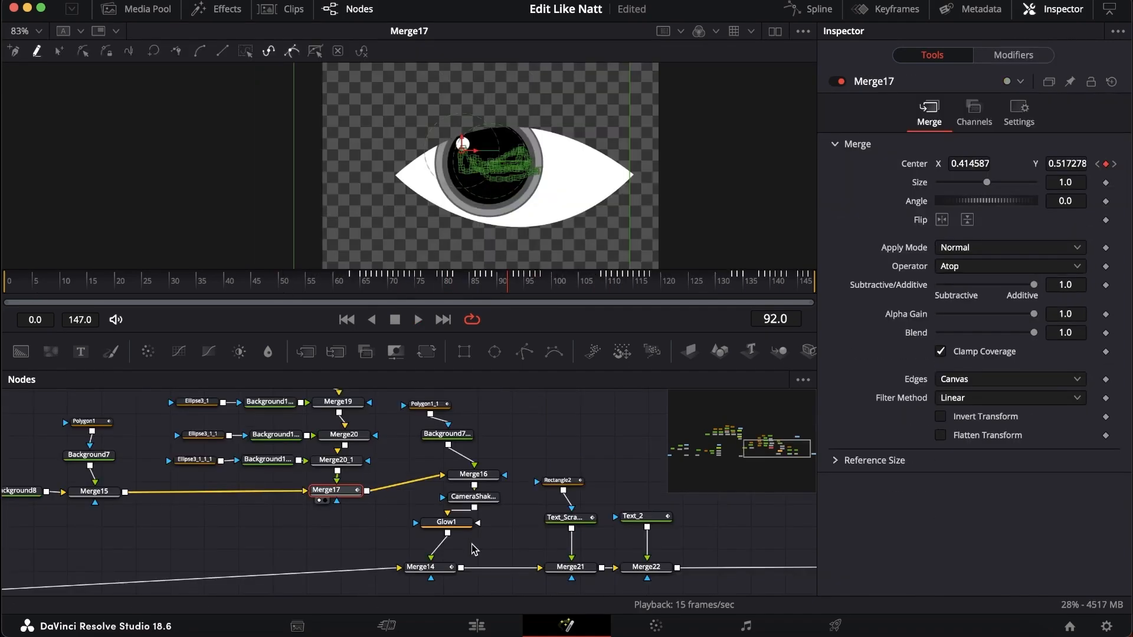
click(425, 404)
scroll(425, 404, up, 1)
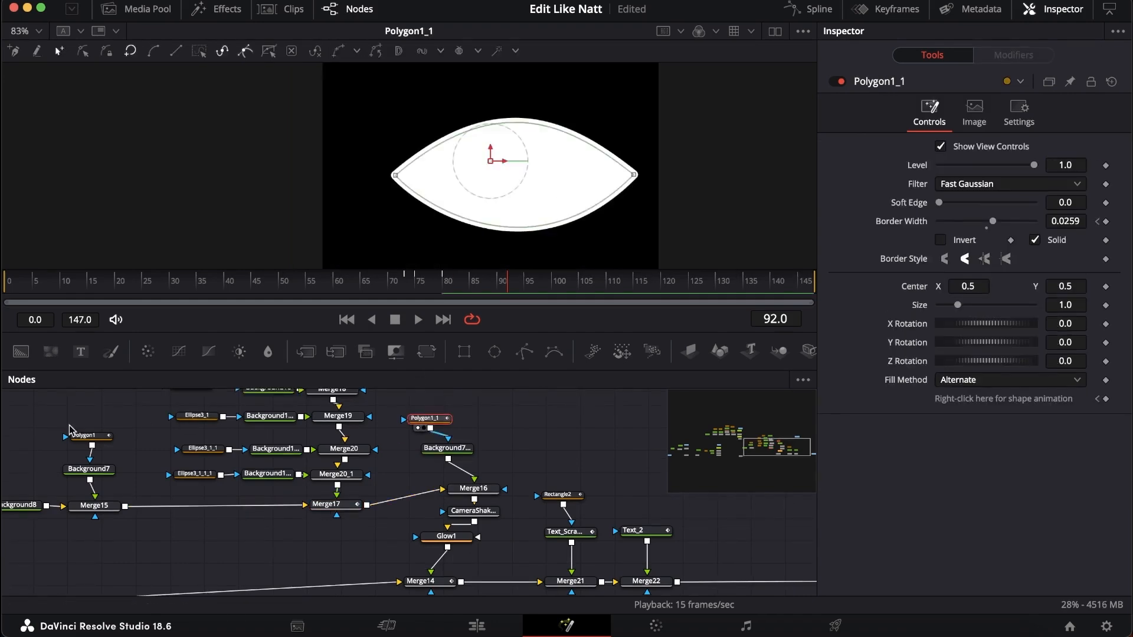
click(87, 435)
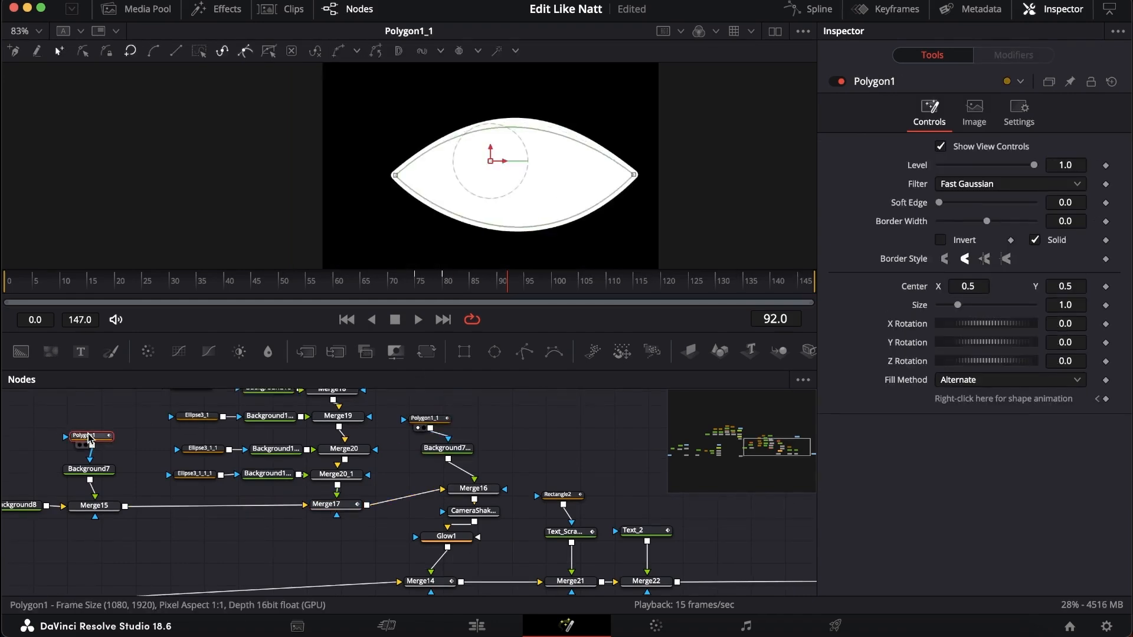
click(451, 419)
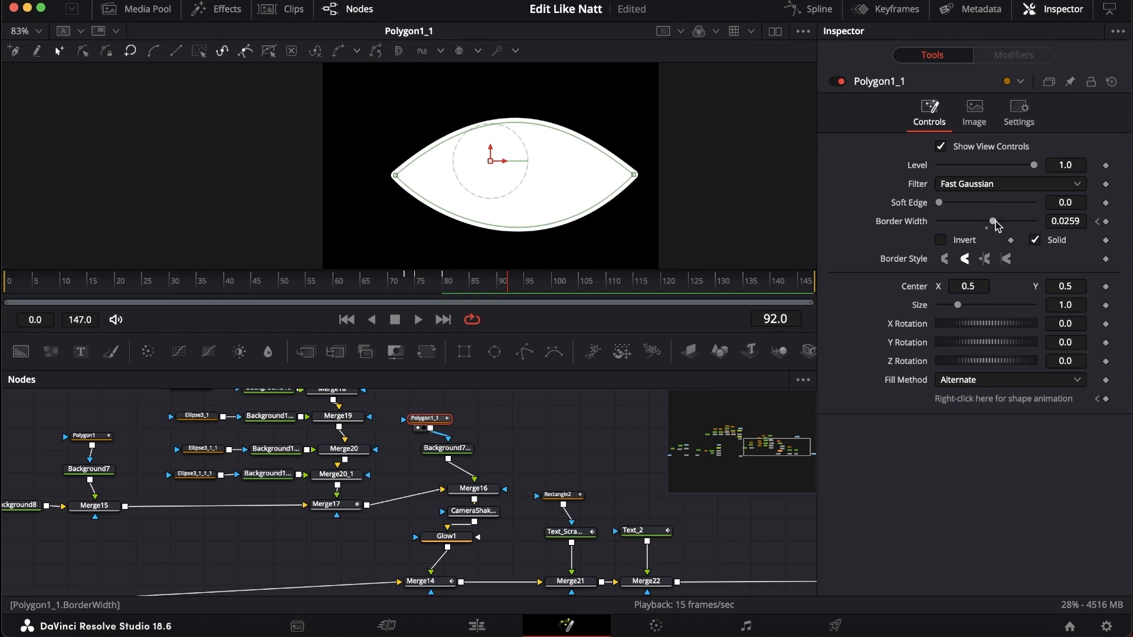
click(87, 435)
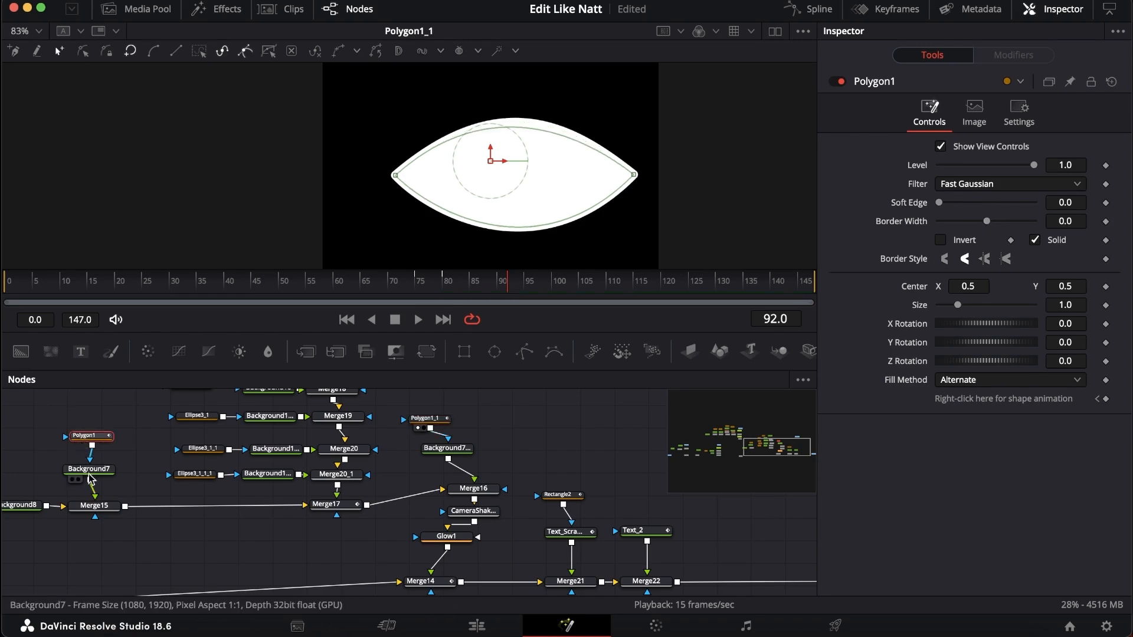
- Preview Background7 and Merge14 to compare the eye's white shape with the composited eye scene
click(88, 473)
key(1)
scroll(89, 466, down, 1)
click(429, 561)
key(1)
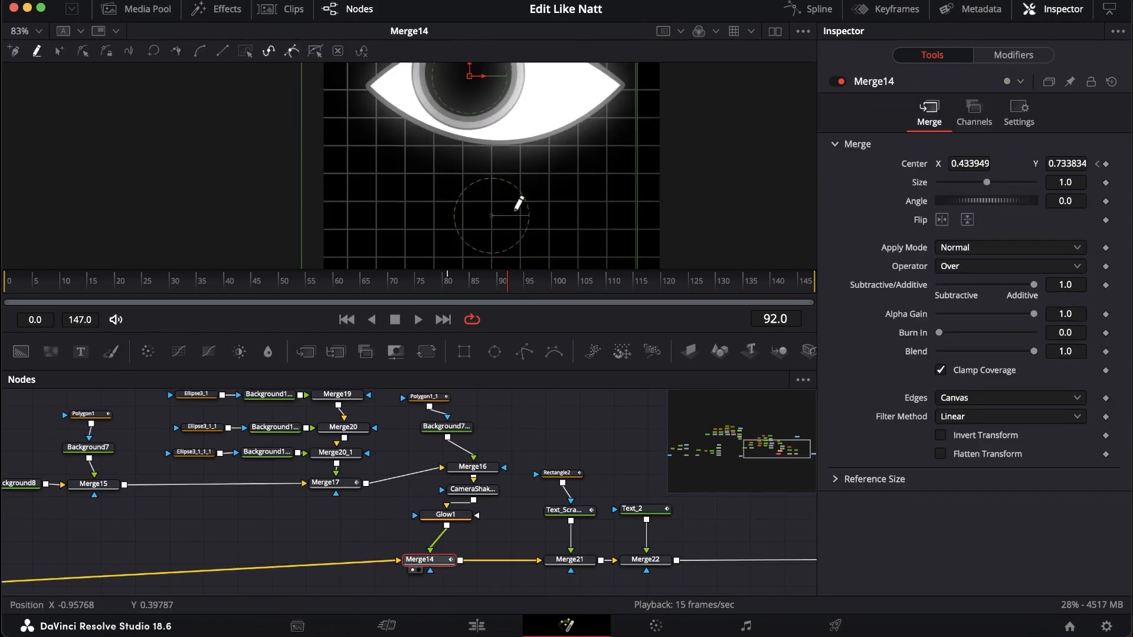
- Preview the gray Background7_1 outline against Merge14, and check Merge16 to see how the outline is layered with the eye
click(447, 426)
key(1)
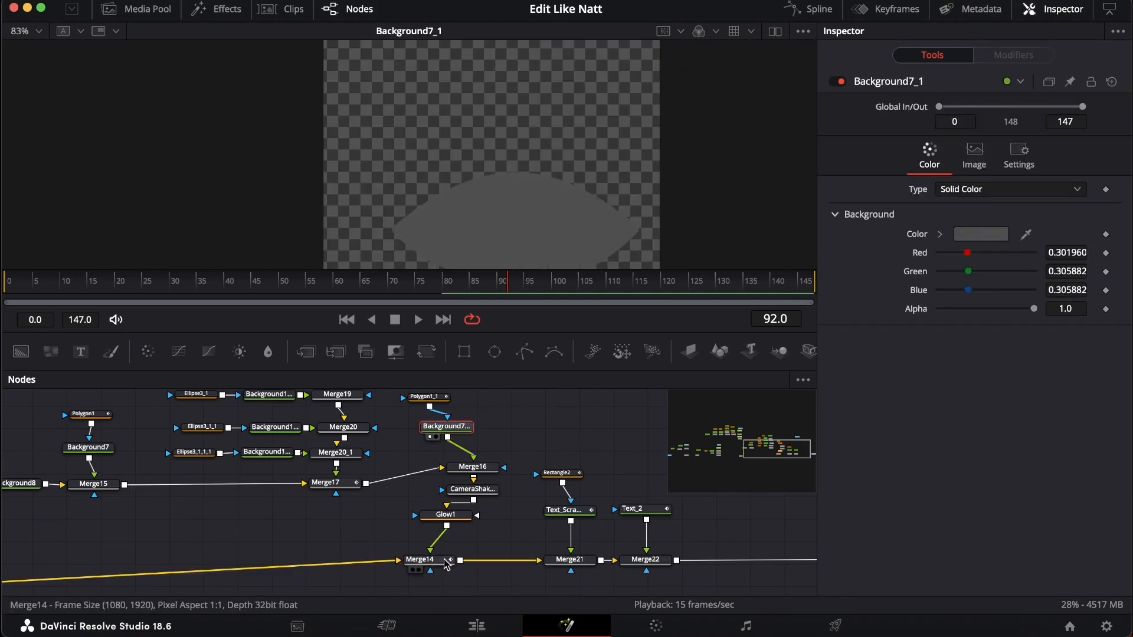
click(446, 561)
key(1)
click(472, 466)
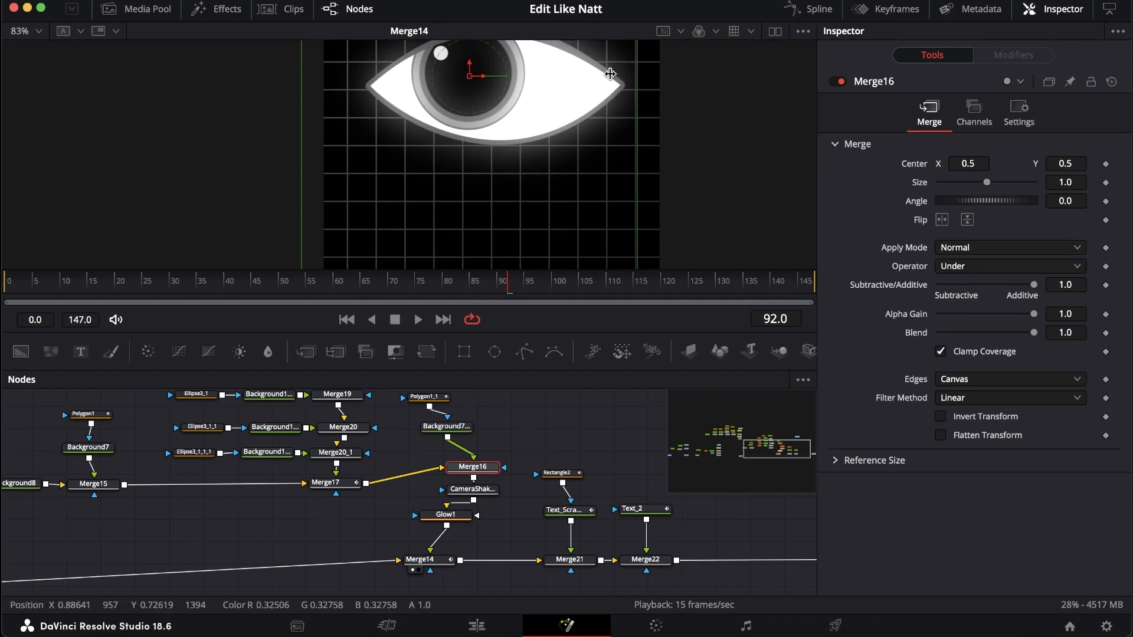
scroll(311, 470, down, 5)
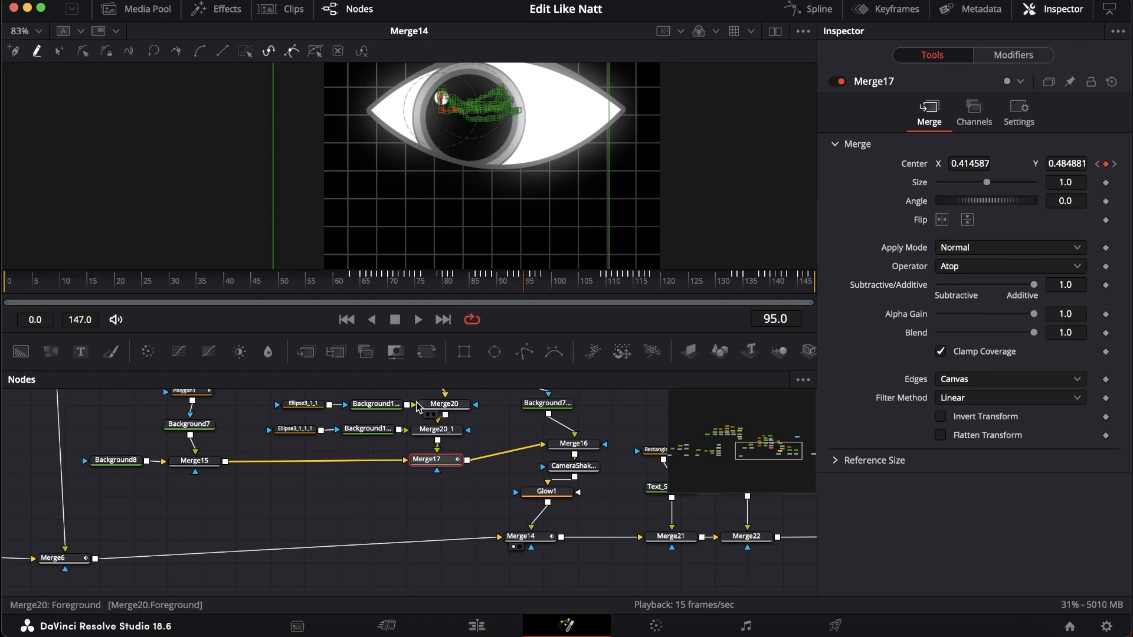
- Examine Polygon1's mask shape animation by comparing the closed eye at frame 75 with the open eye at frame 80
scroll(417, 407, left, 2)
click(162, 289)
drag(174, 288, 248, 288)
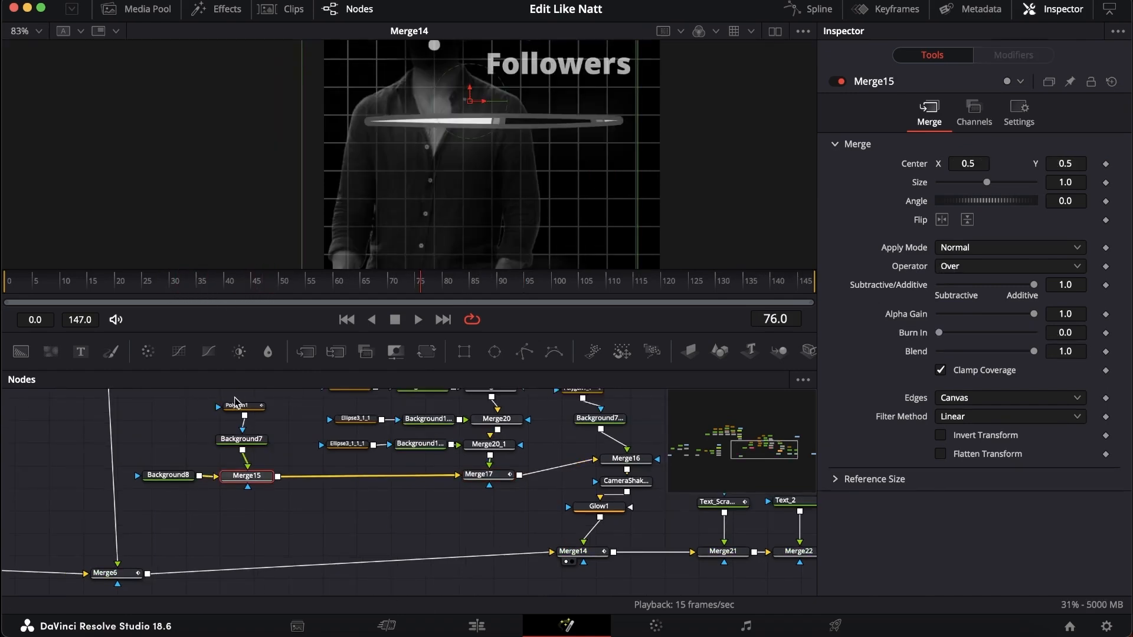
click(239, 404)
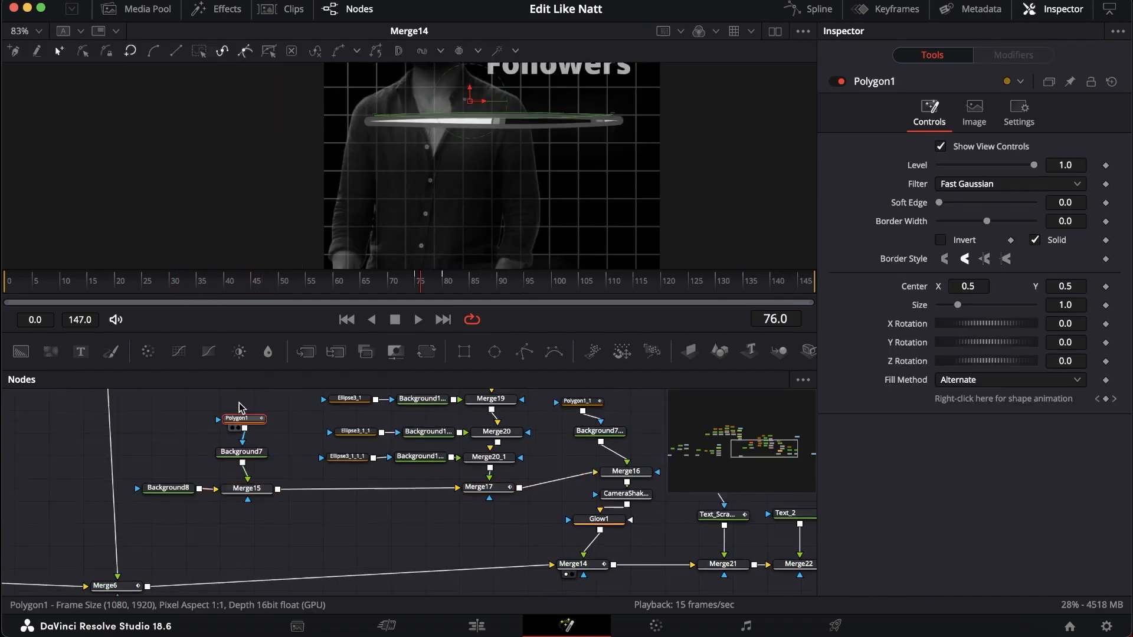
click(421, 280)
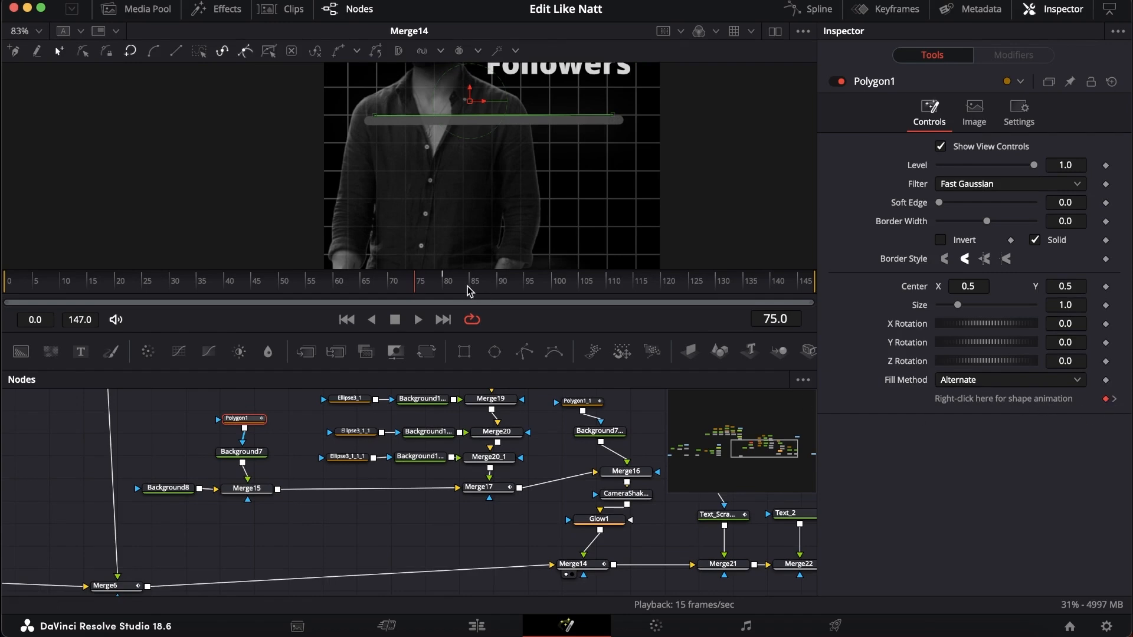
click(443, 286)
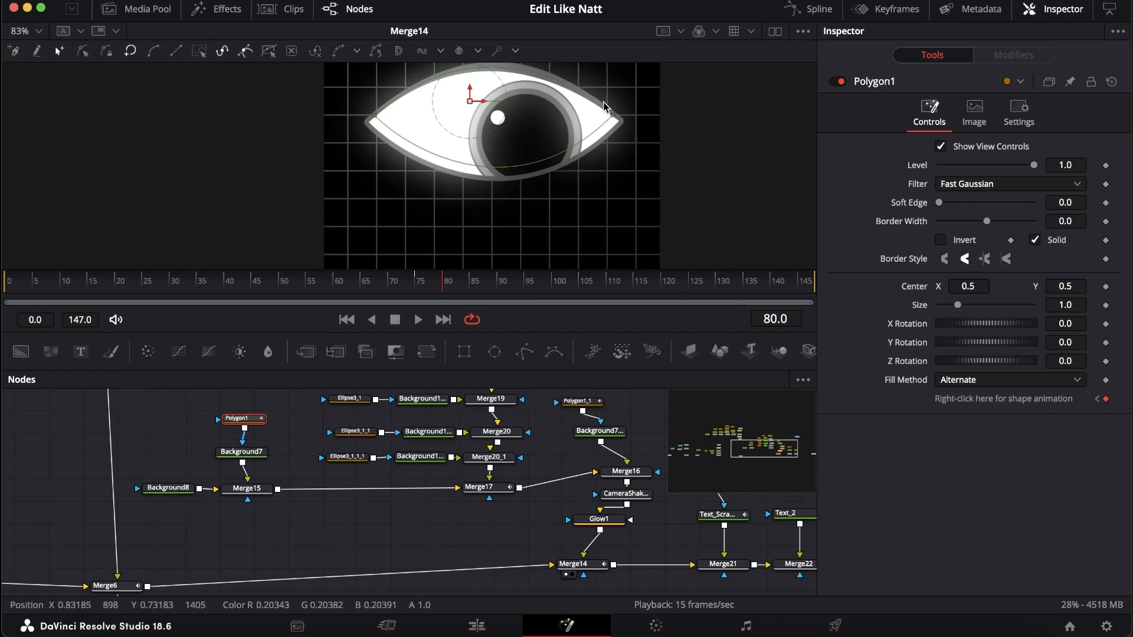
click(419, 285)
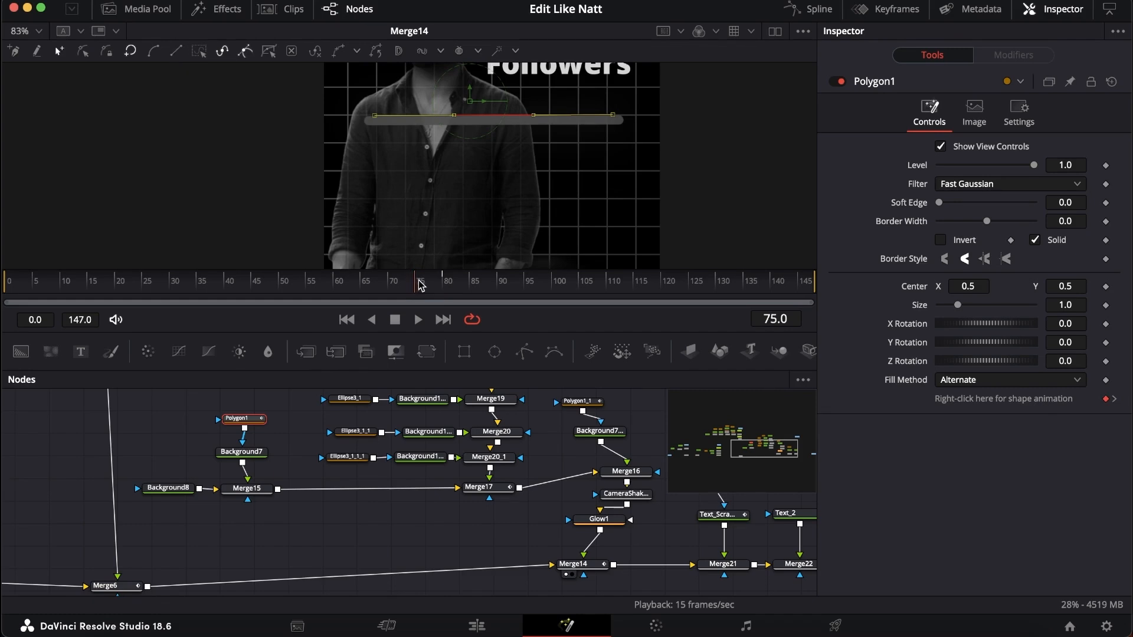
click(448, 287)
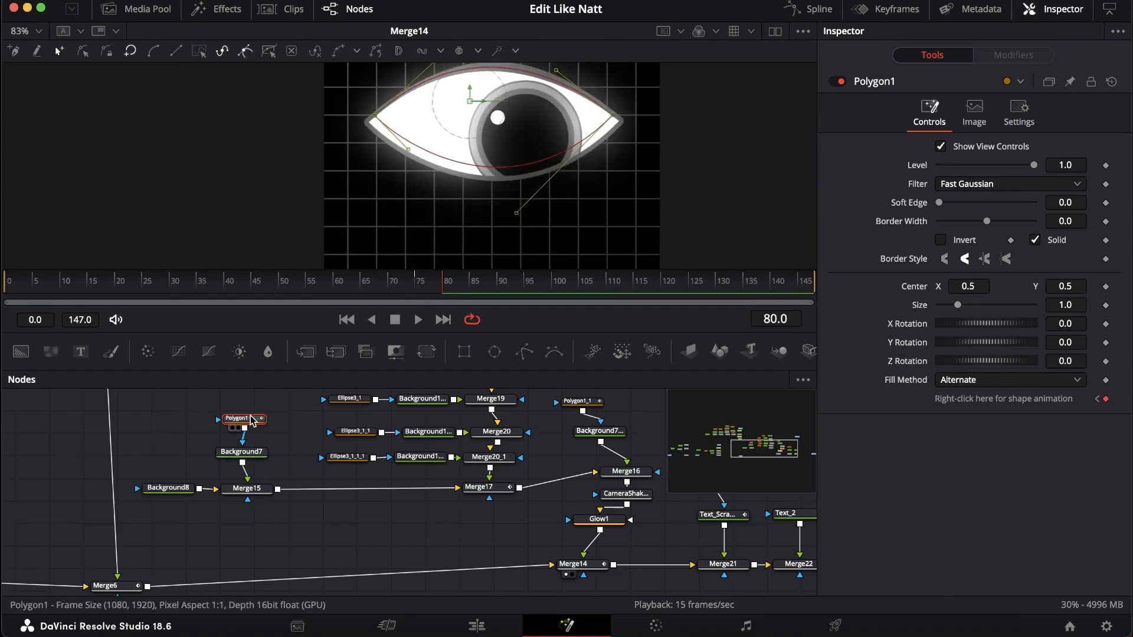
- Inspect the CameraShake1 settings and scrub through the eye animation to check its shake
scroll(246, 420, right, 5)
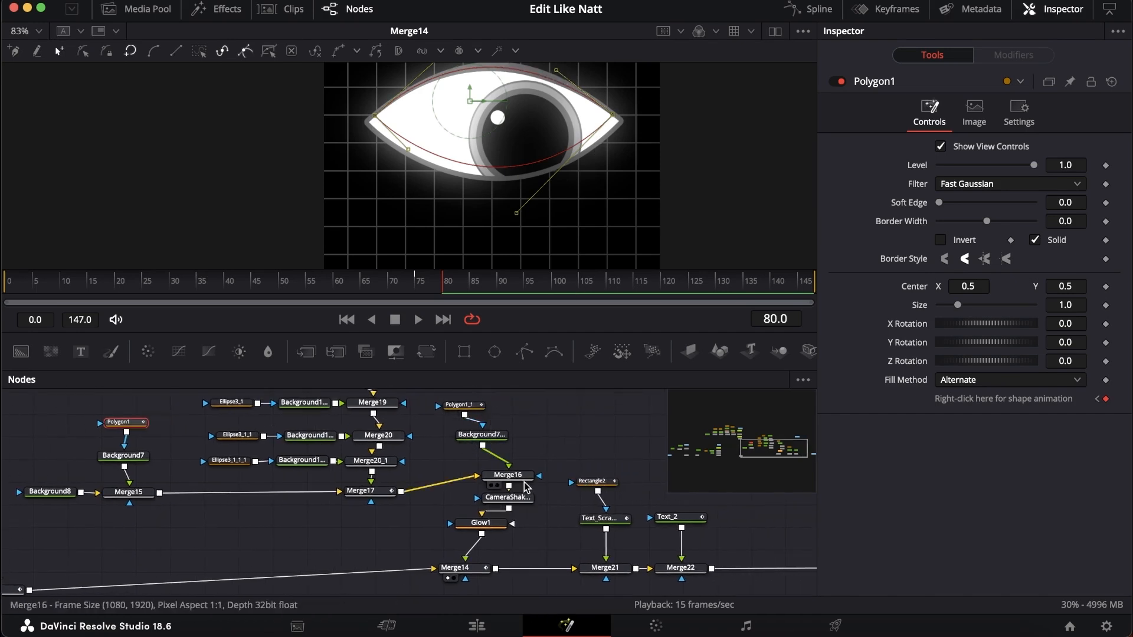
click(508, 498)
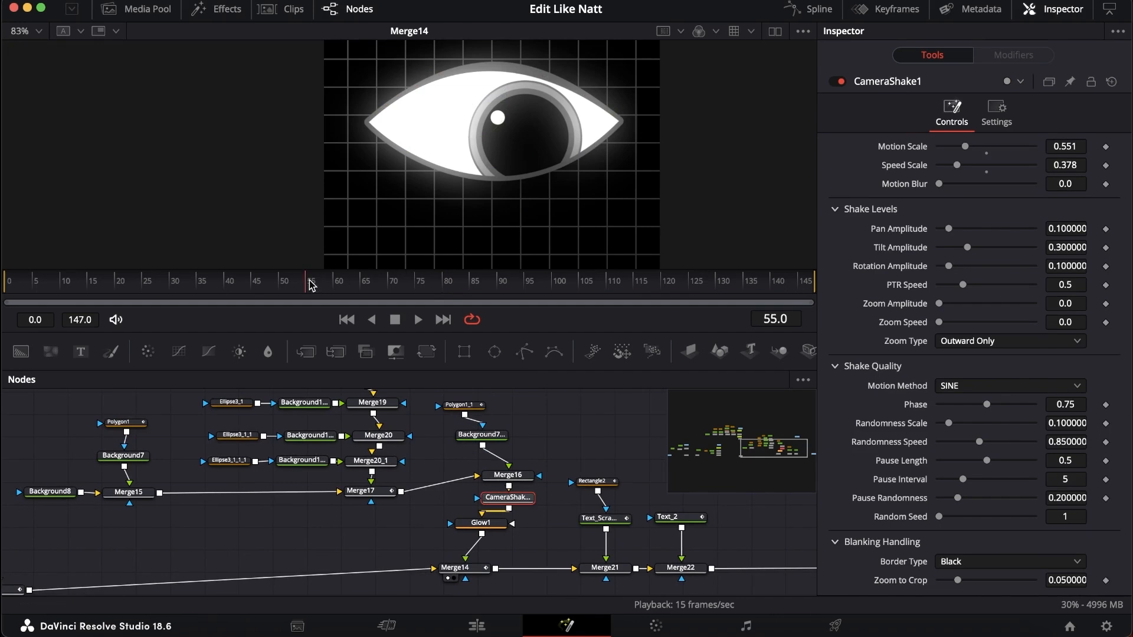
drag(389, 286, 533, 288)
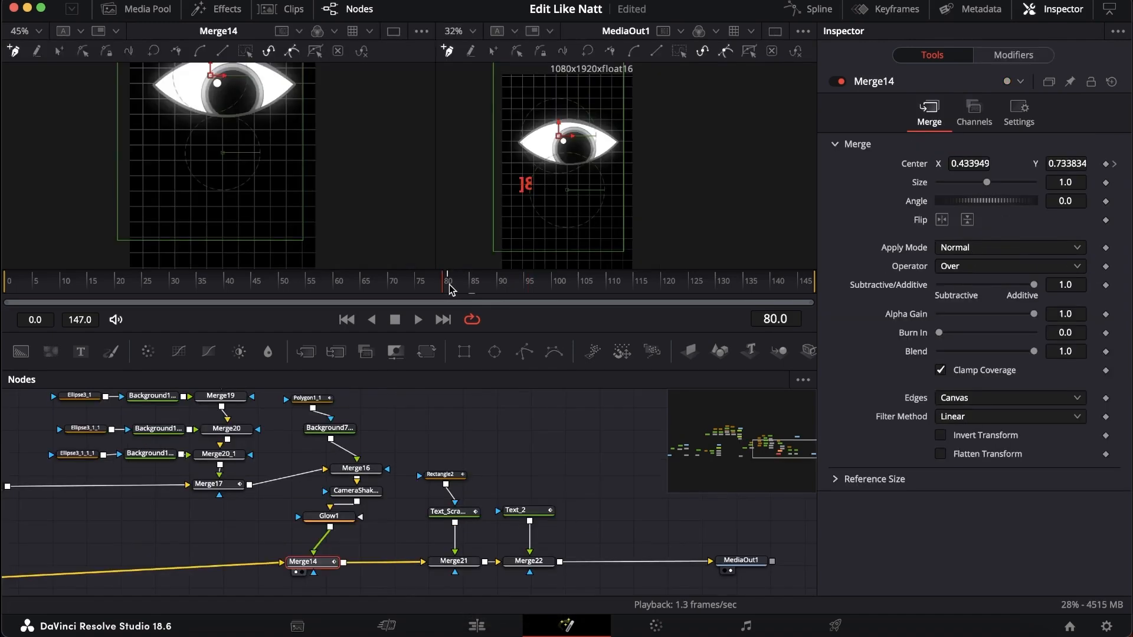
- Preview the red Text_Scramble number against MediaOut1 by scrubbing through its scrambled reveal to frame 113
drag(447, 288, 526, 284)
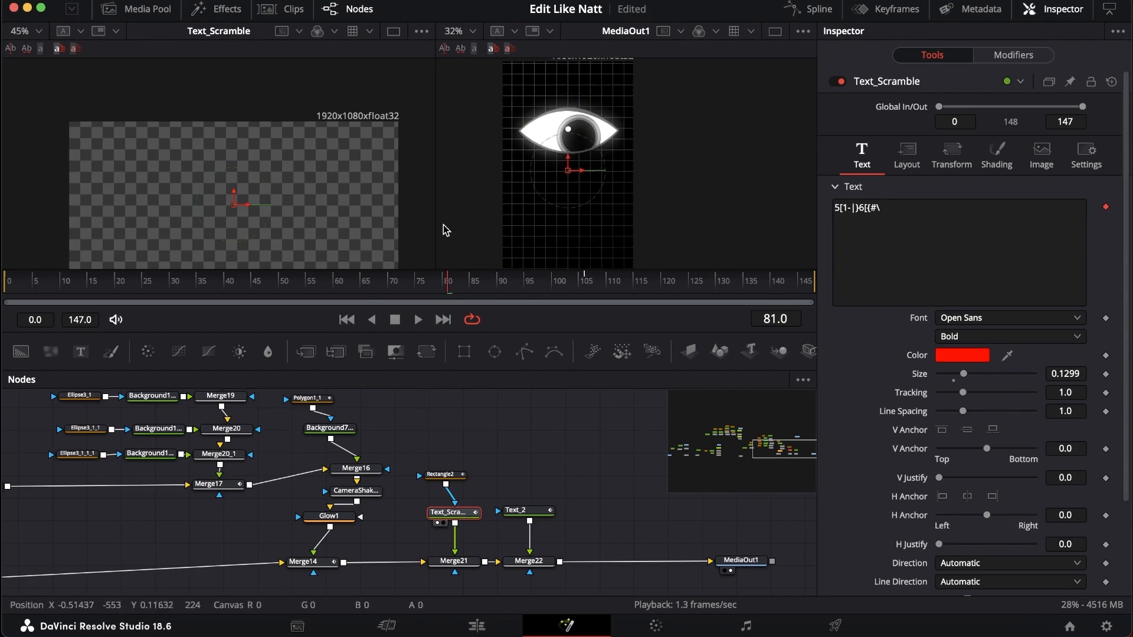
drag(513, 291, 619, 291)
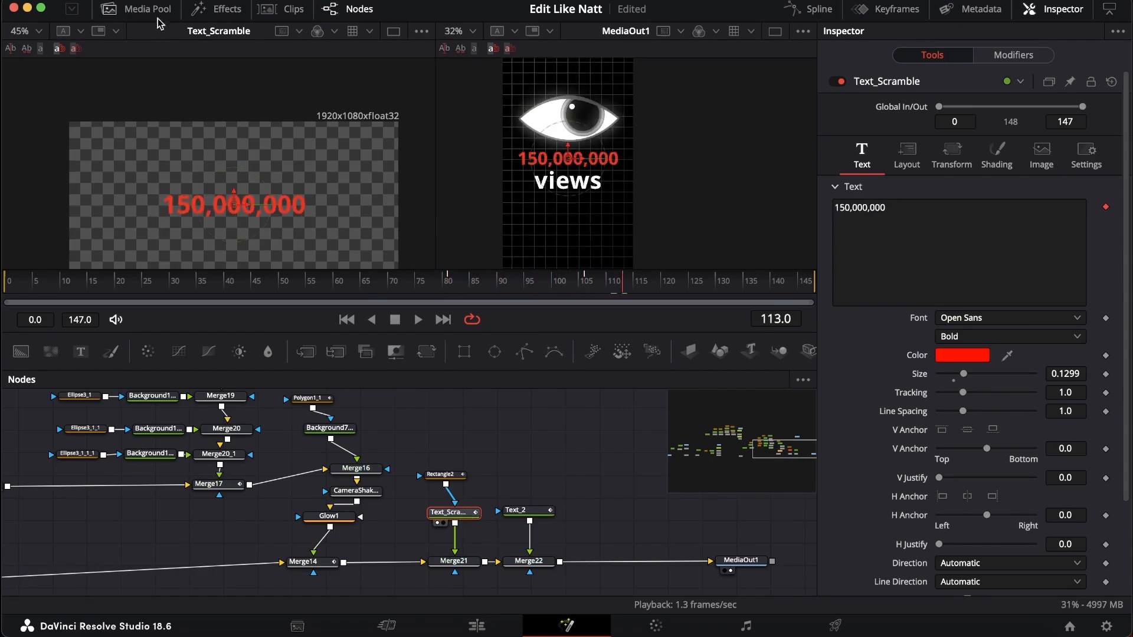
- Find the Scramble Modifier template in the effects library and add it to an empty area of the node graph
click(224, 21)
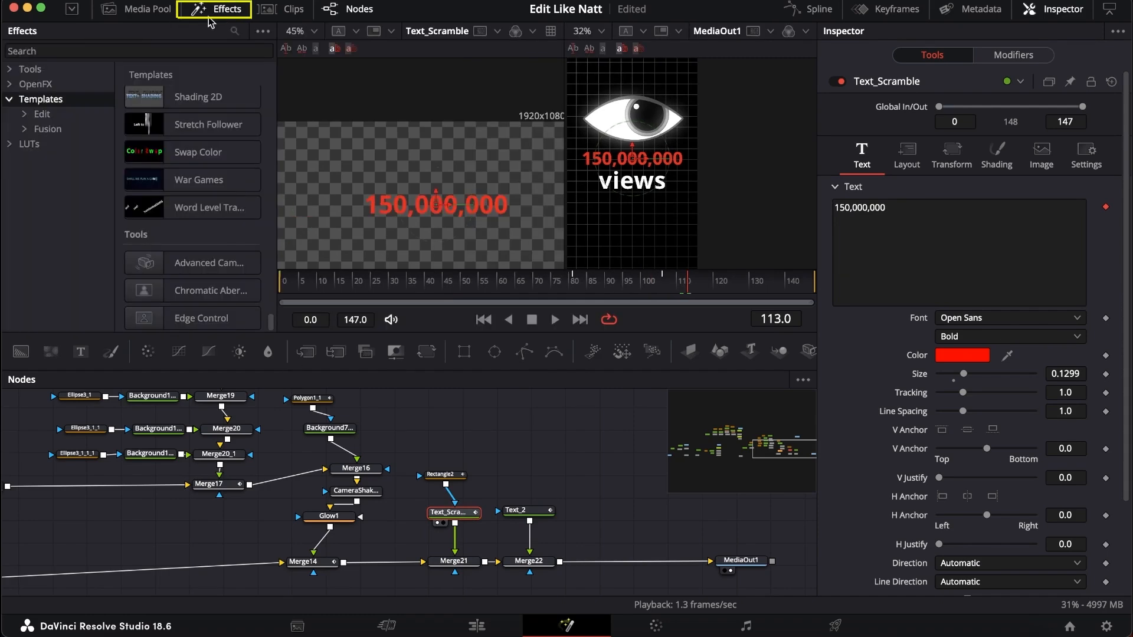
click(10, 99)
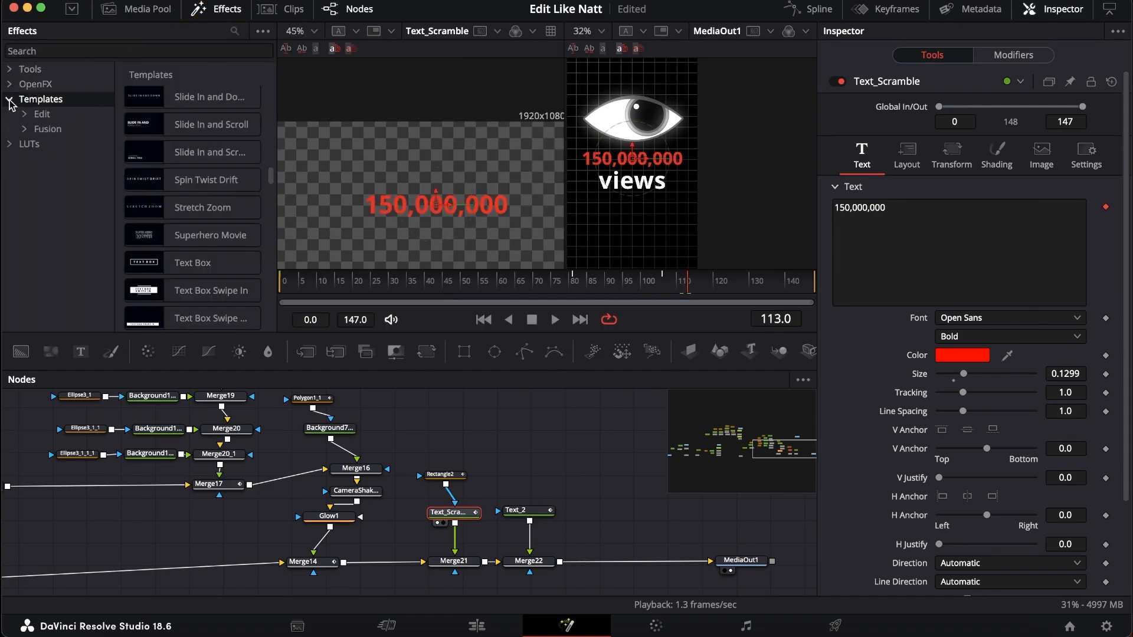
click(9, 100)
scroll(173, 165, down, 5)
scroll(235, 227, up, 5)
click(236, 228)
scroll(196, 103, down, 4)
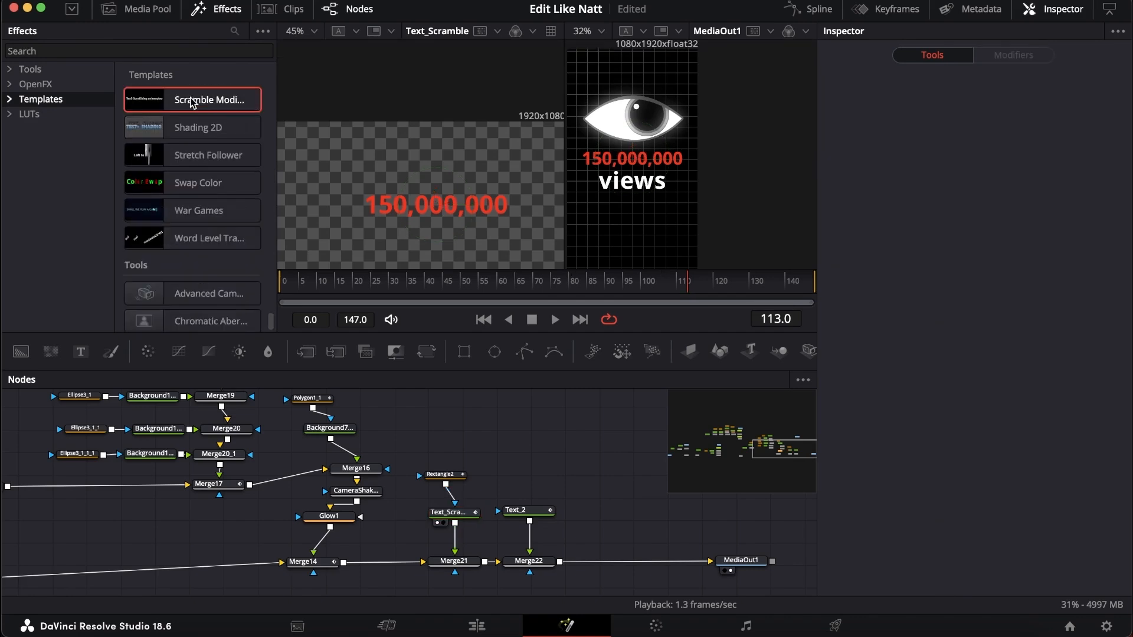
drag(190, 102, 593, 425)
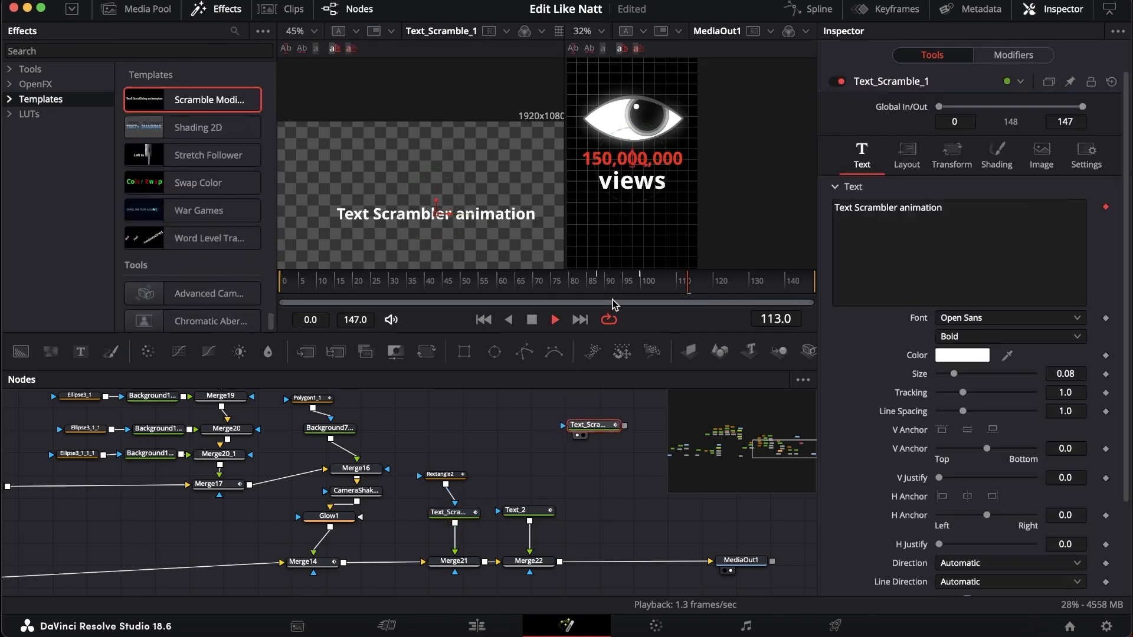
- Play back the newly added Text Scrambler template briefly, and delete its node from the graph
click(589, 284)
key(space)
key(space)
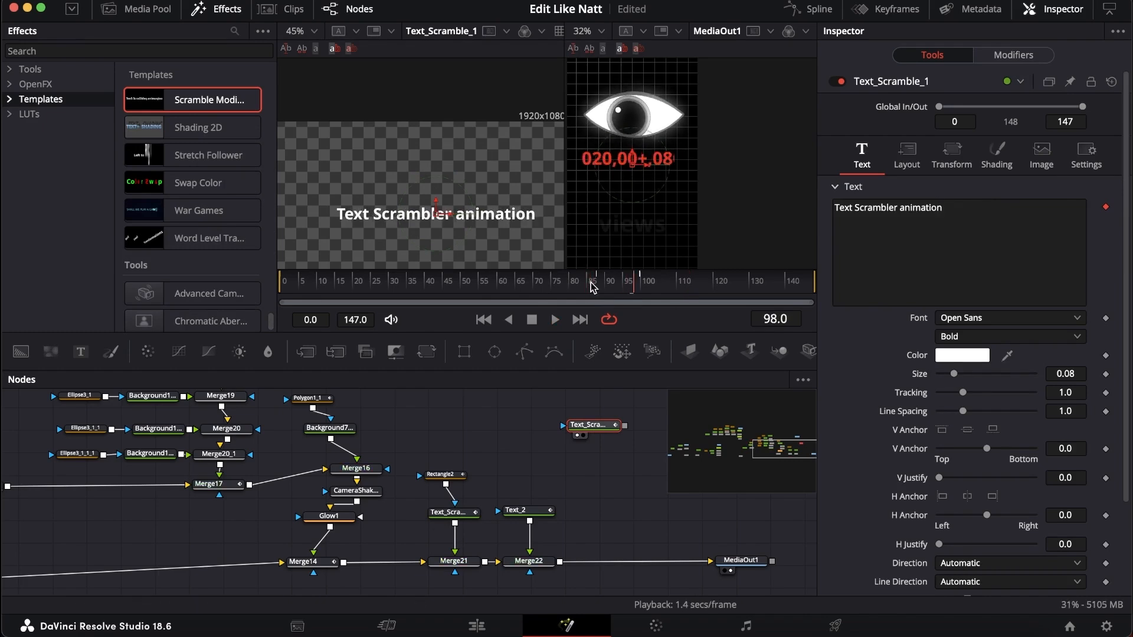
key(Delete)
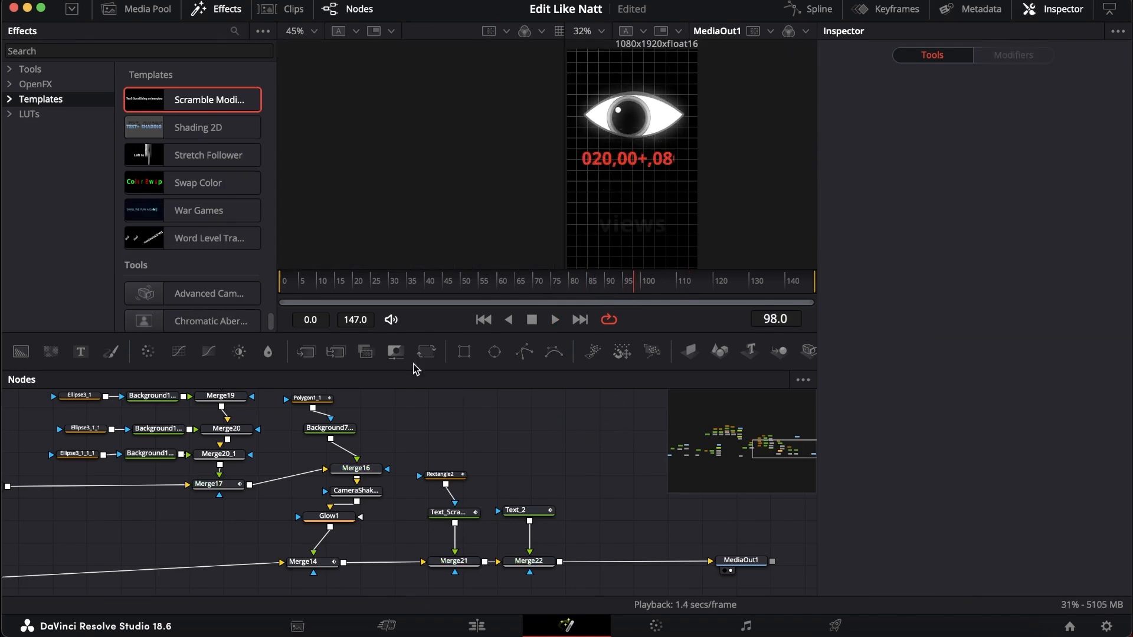
- Inspect the TextScramble modifier on the existing Text_Scramble node, scrubbing between its Randomness keyframes up to frame 106
click(466, 518)
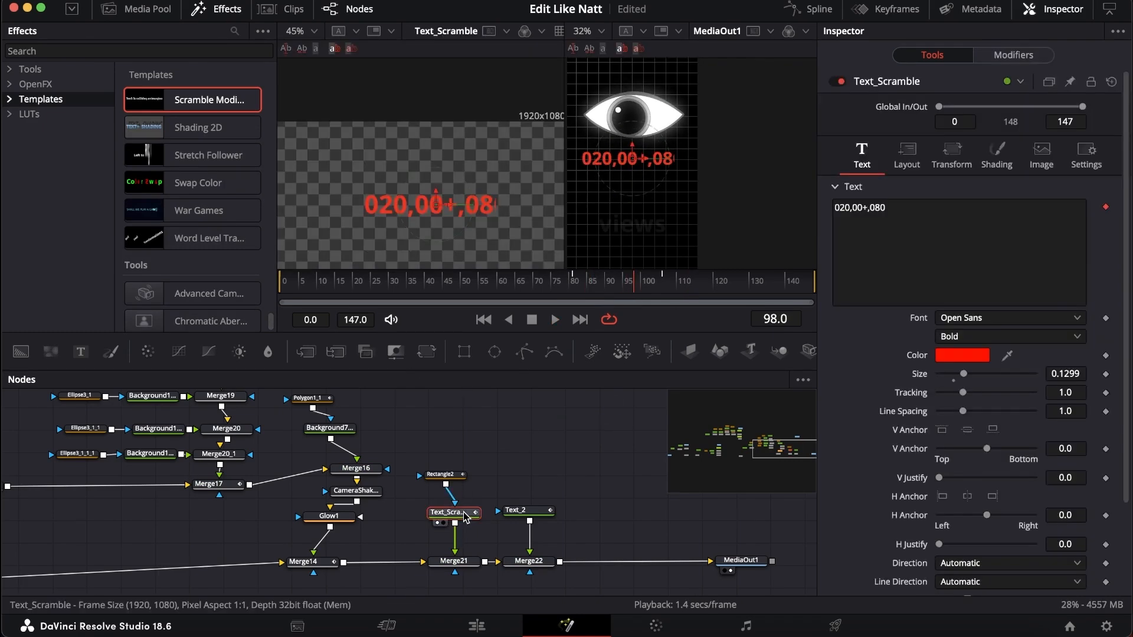
click(1013, 57)
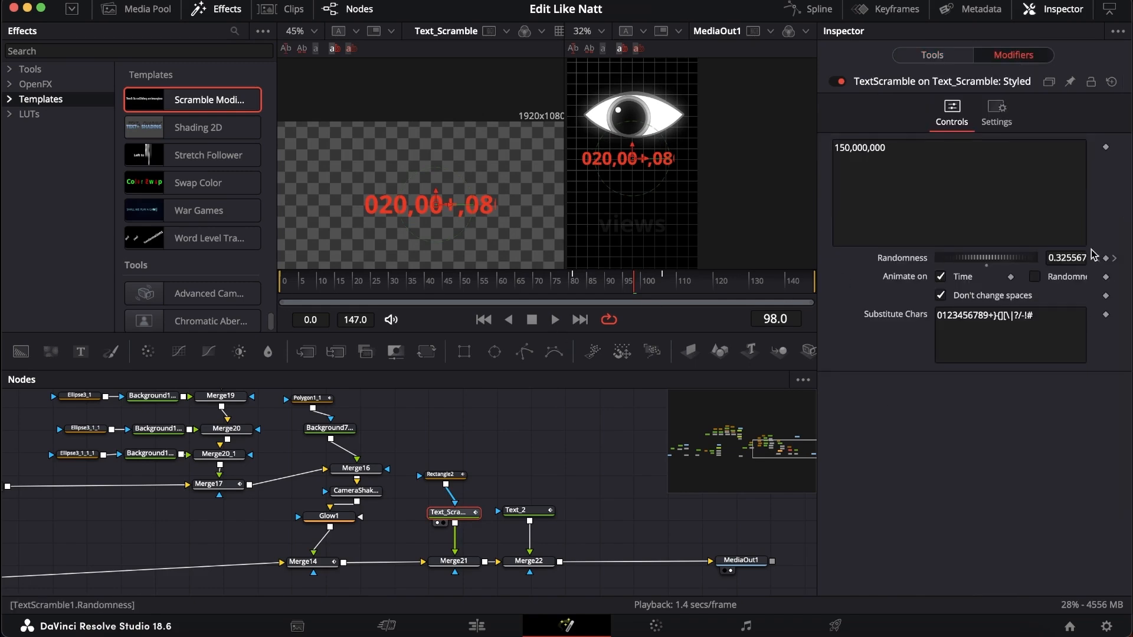
click(577, 287)
drag(577, 288, 664, 289)
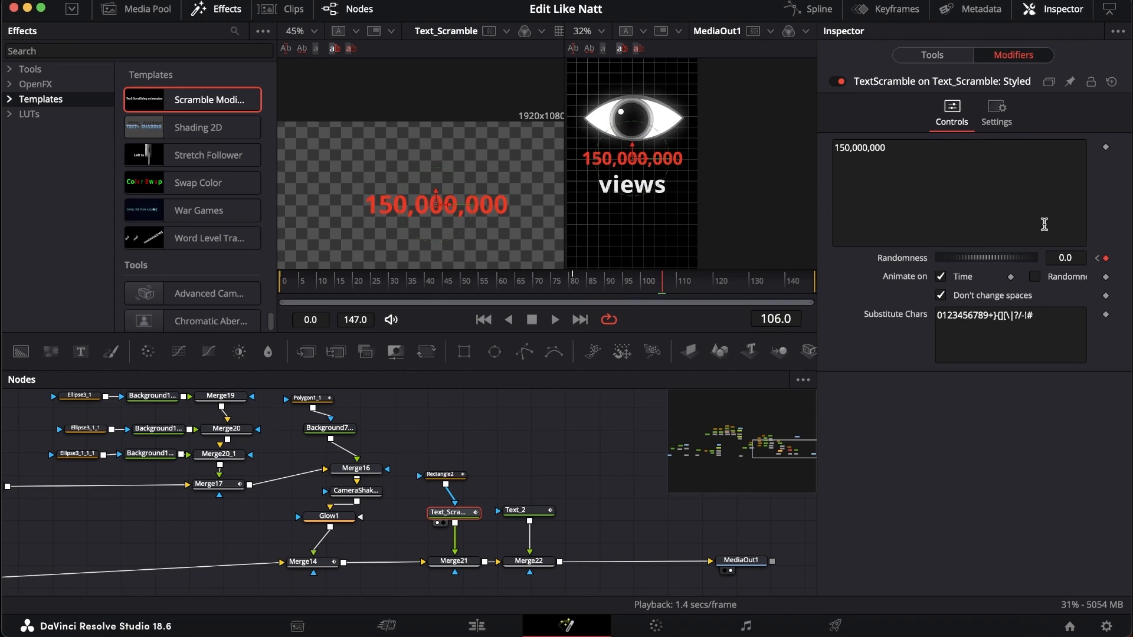
- Highlight the modifier's source text 150,000,000, and scrub repeatedly between the Randomness keyframes to review how the scramble resolves
click(866, 155)
drag(889, 159, 822, 146)
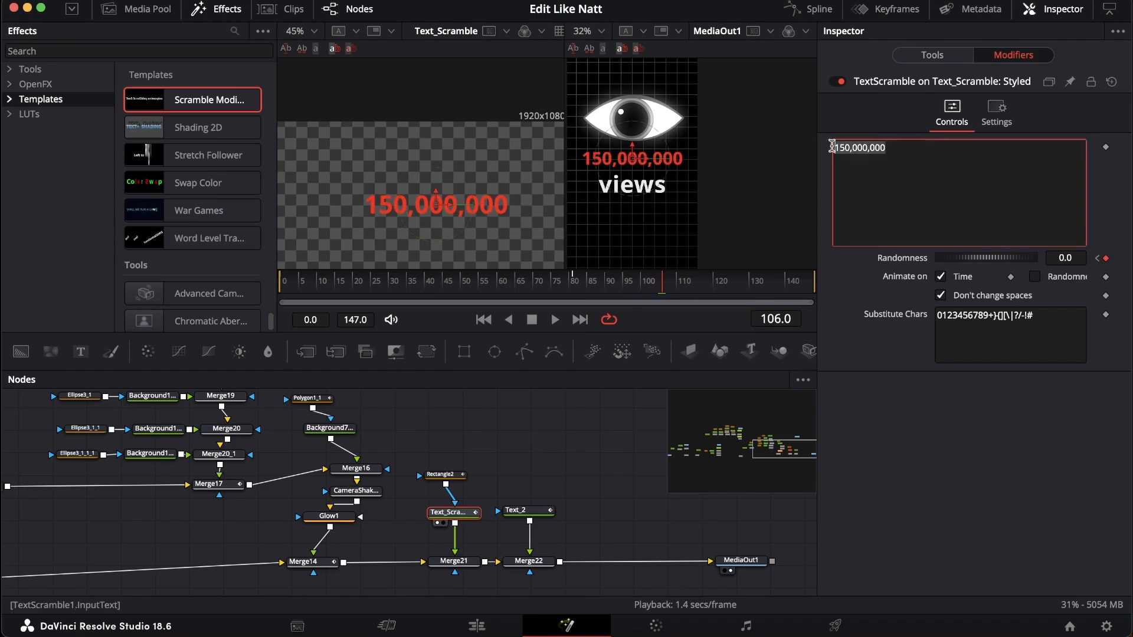
click(579, 288)
drag(577, 289, 664, 294)
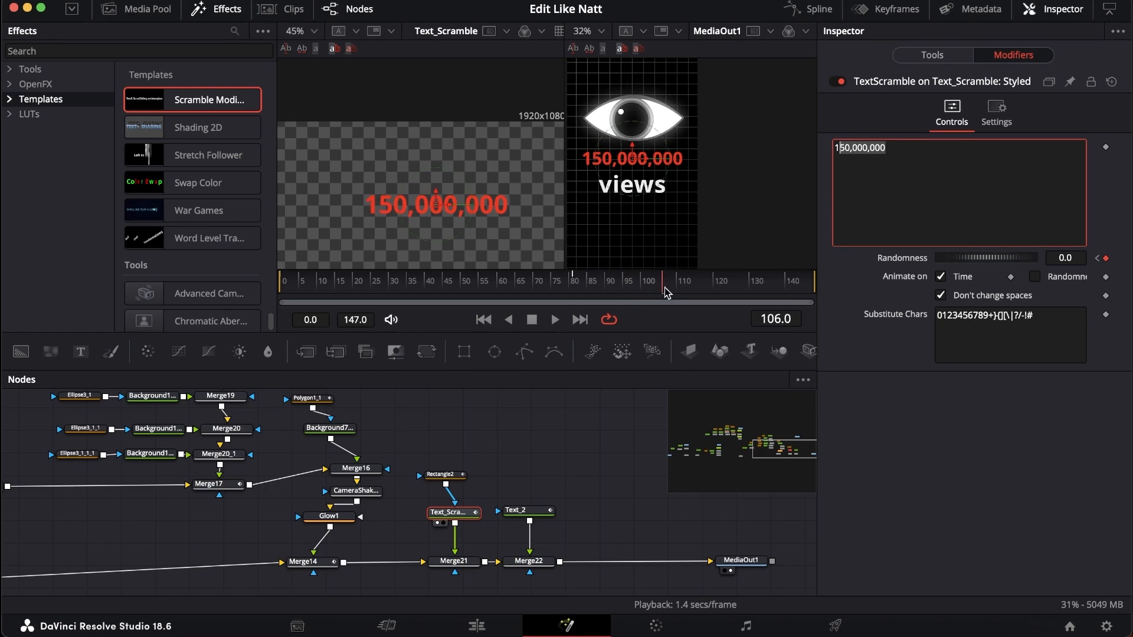
click(583, 285)
click(572, 286)
drag(572, 286, 613, 284)
mouse_move(613, 284)
mouse_down()
mouse_move(638, 285)
mouse_move(589, 290)
mouse_move(627, 286)
mouse_up()
- Examine Rectangle2's animated Center and inverted mask settings, scrubbing through the reveal it applies to the number
click(446, 476)
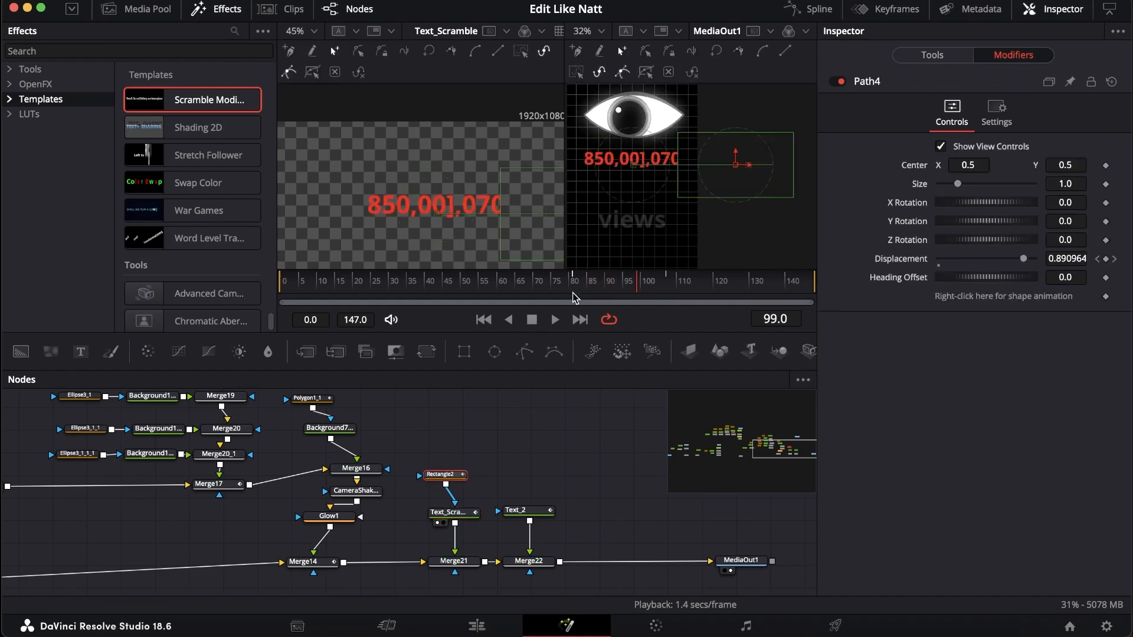
click(575, 289)
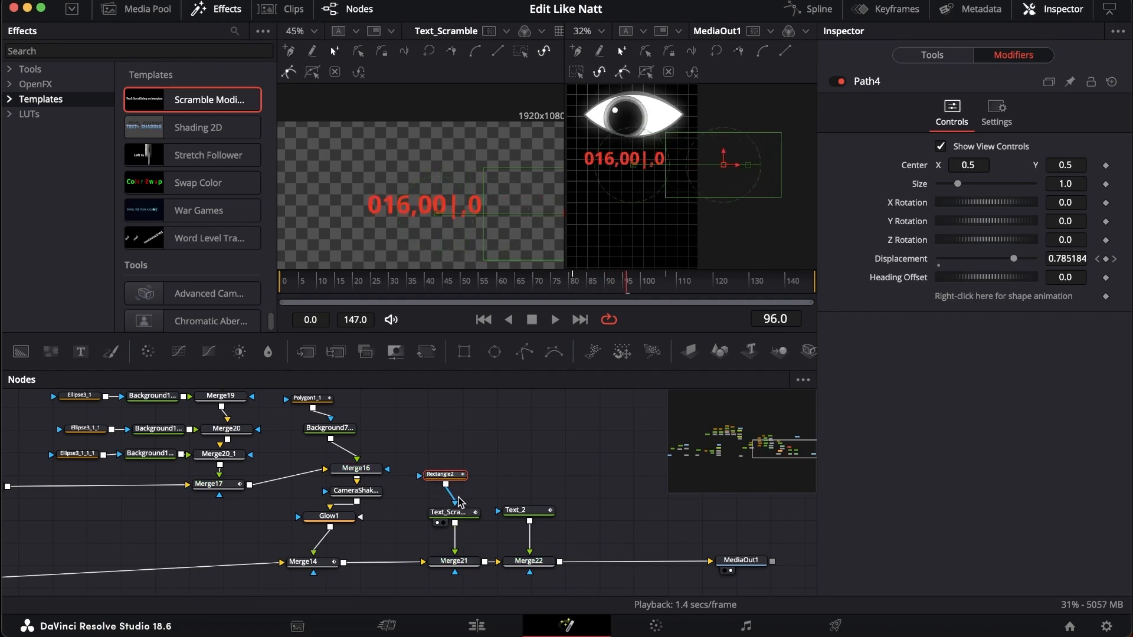
click(599, 221)
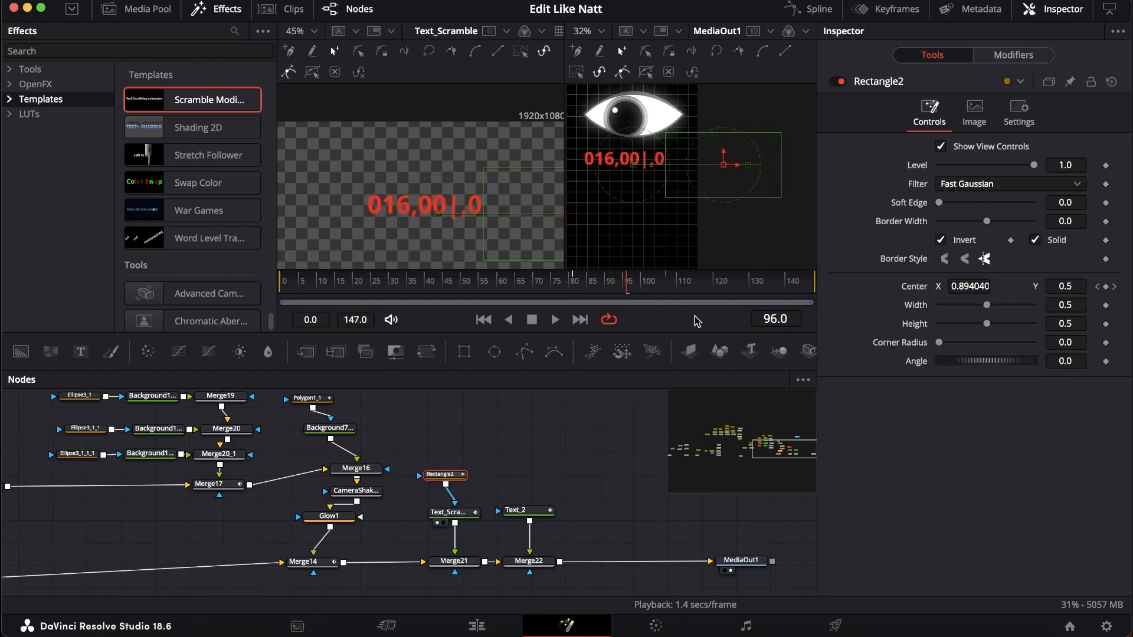
drag(565, 277, 666, 289)
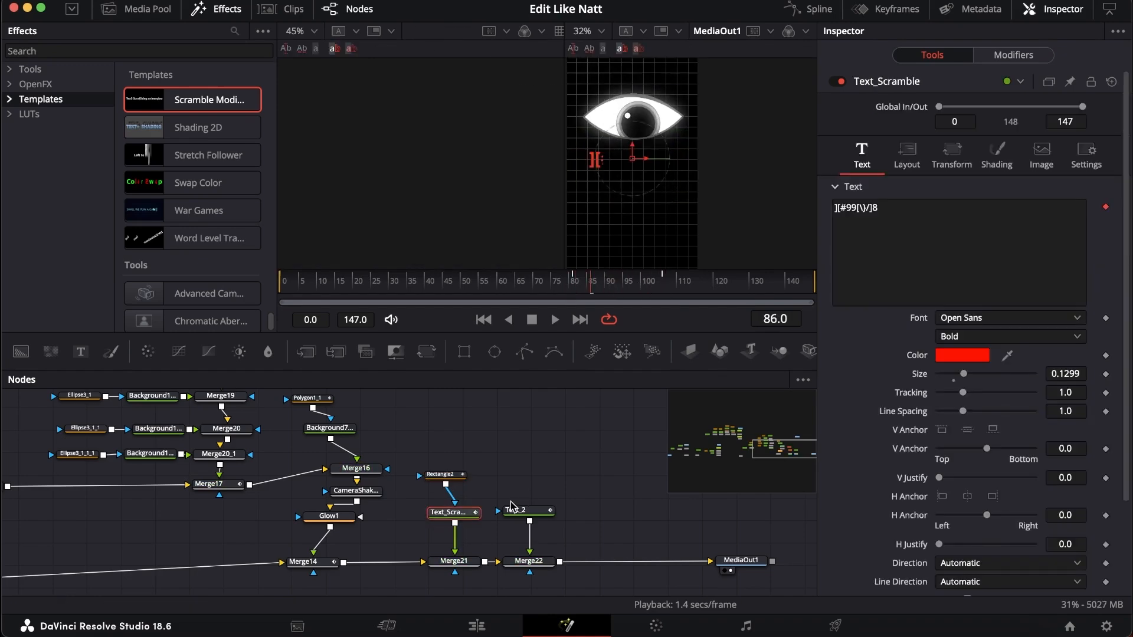
- Preview Text_Scramble, review its modifier's Substitute Chars, and scrub to frame 104 to see the characters change into the number
key(1)
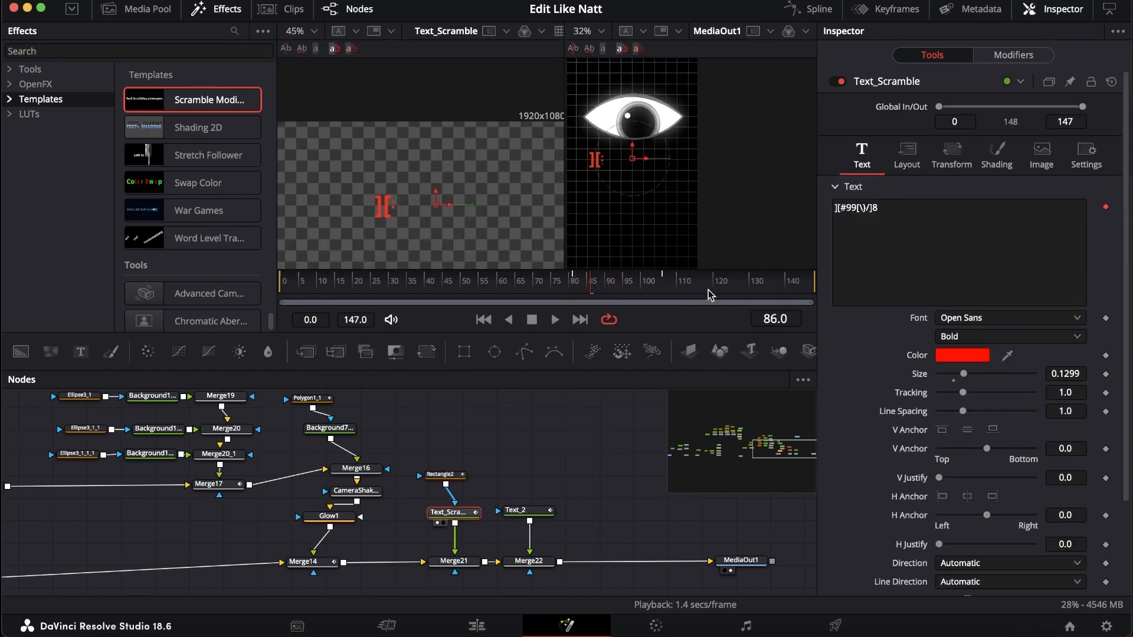
click(1013, 55)
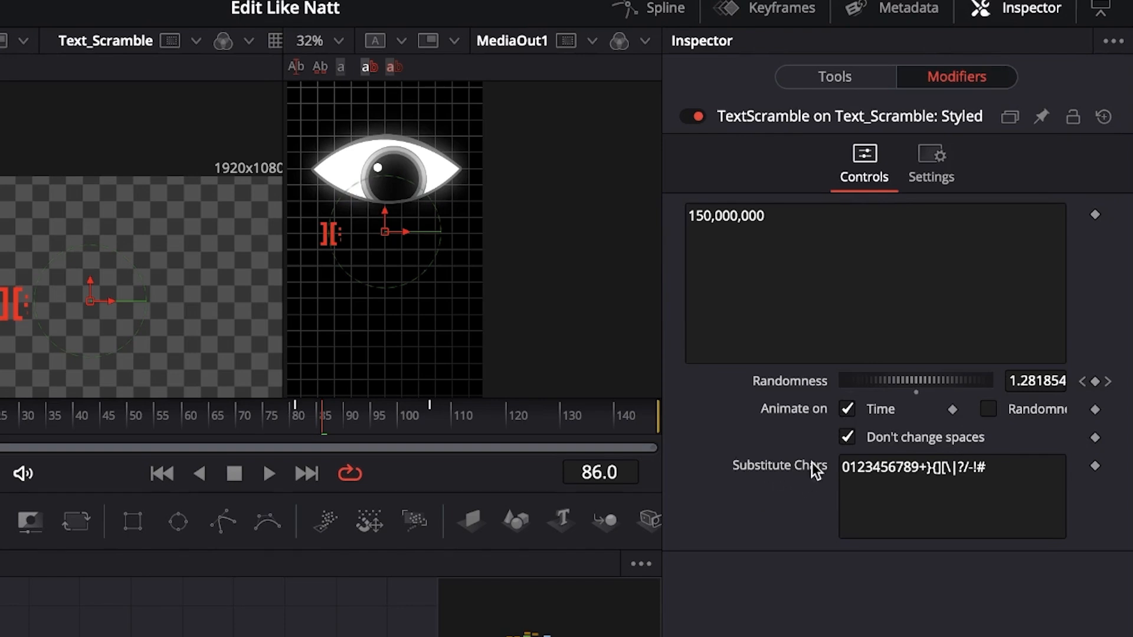
drag(329, 412, 382, 413)
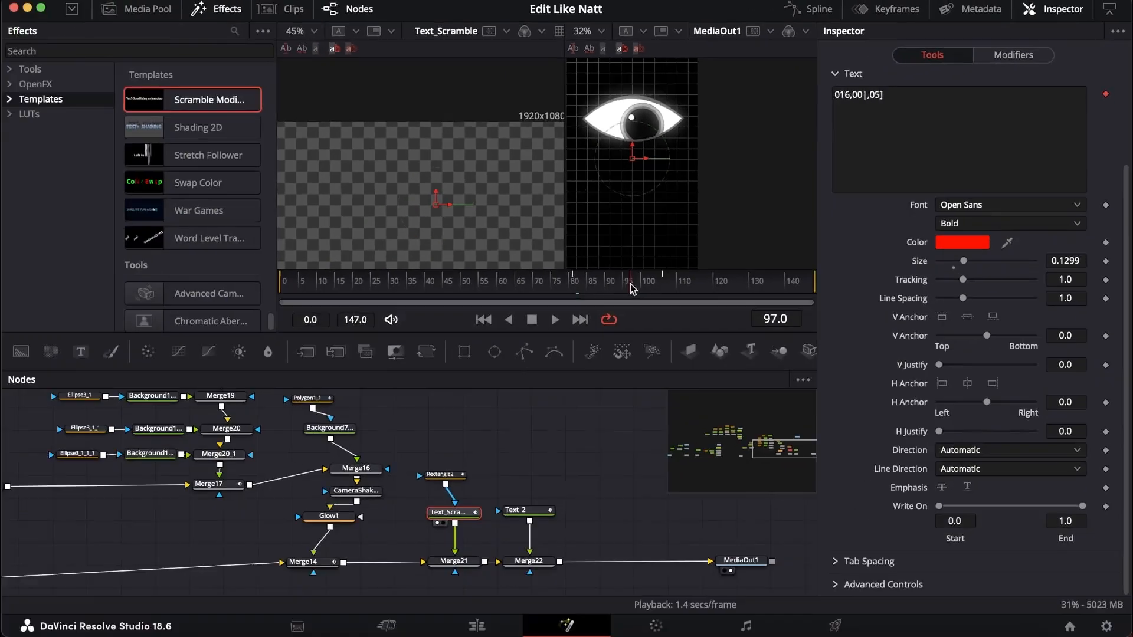
drag(385, 423, 466, 425)
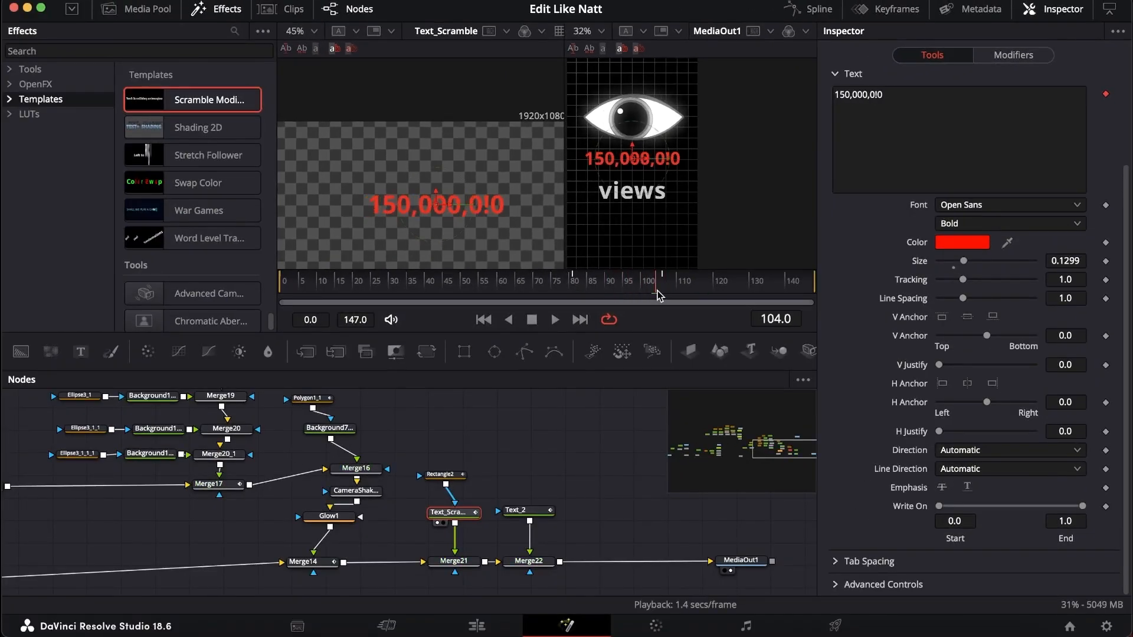